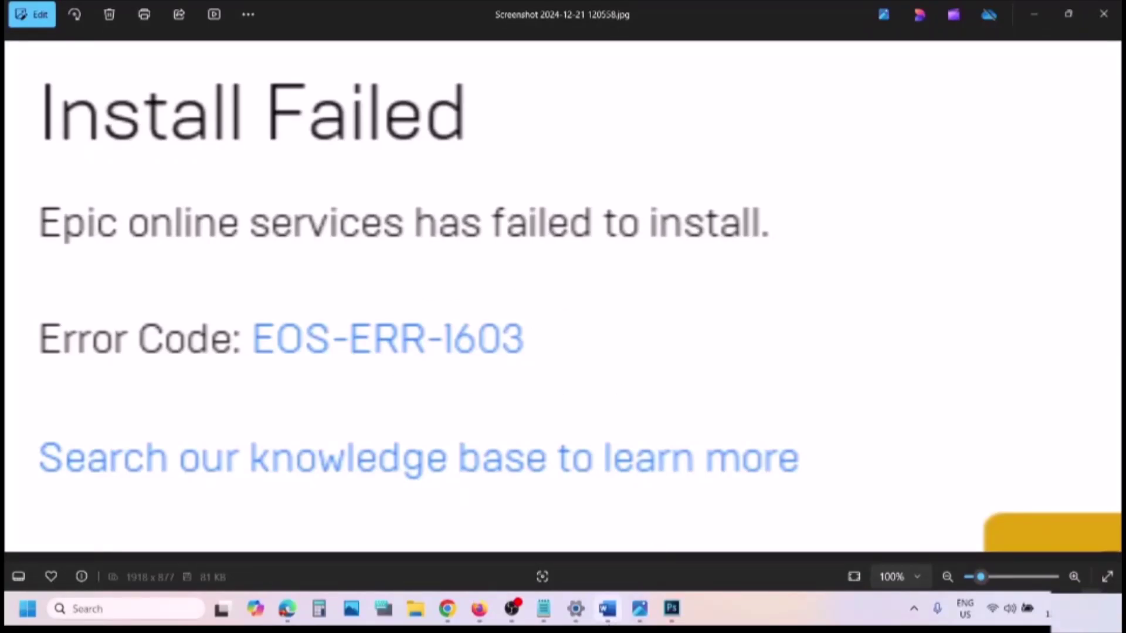
- Copy the Store link from the Word document and load it in a new Chrome window
left_click(607, 609)
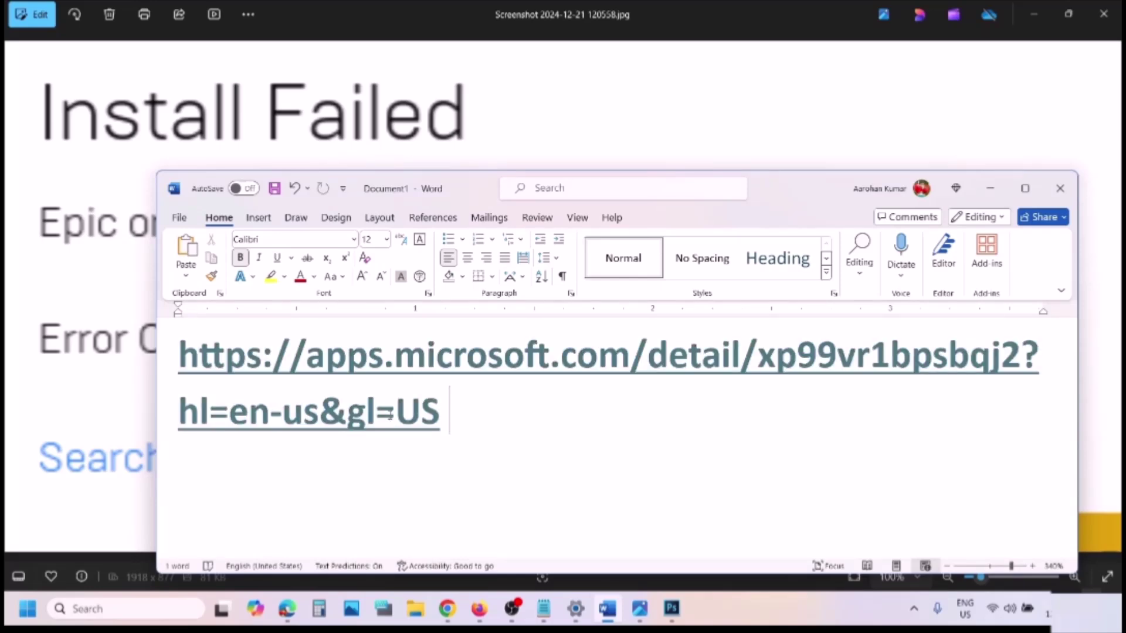
key("ctrl+a")
key("ctrl+c")
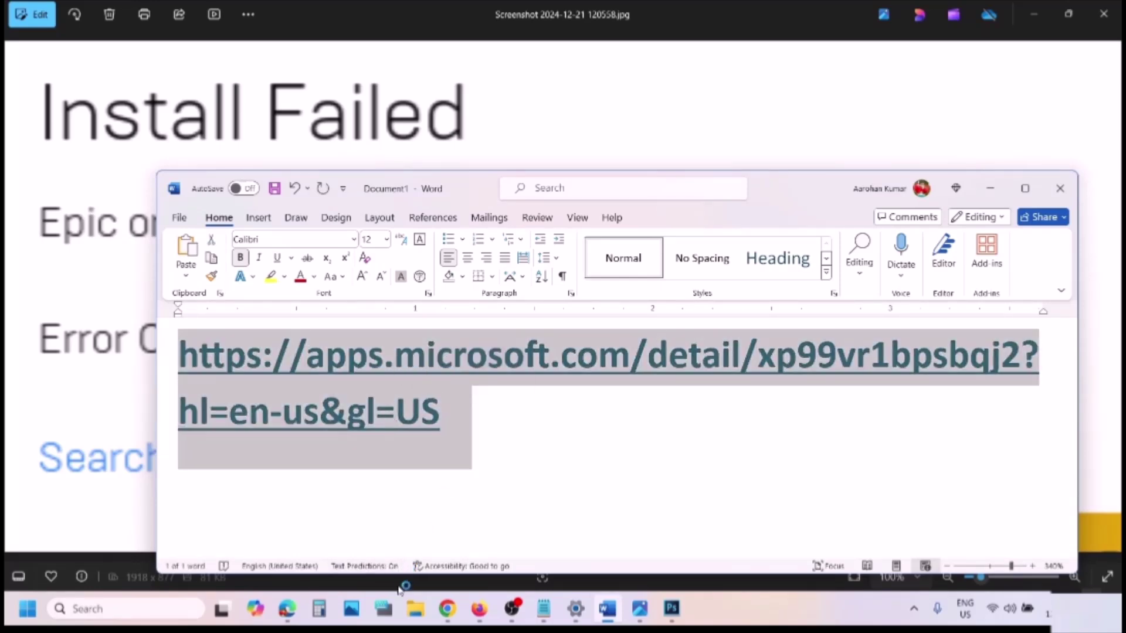
right_click(447, 609)
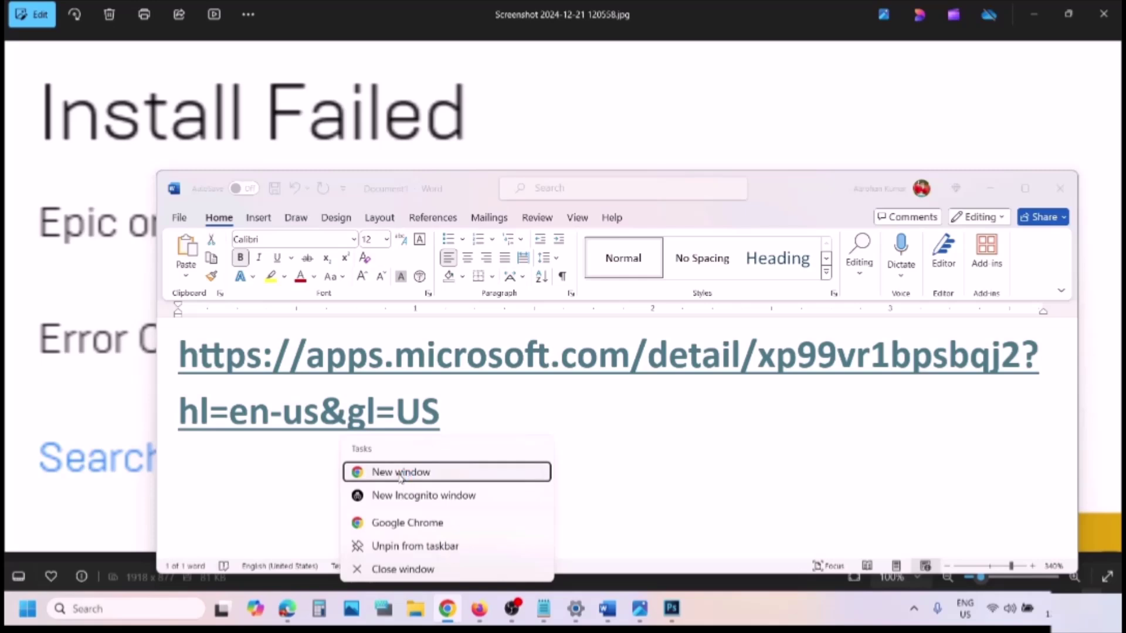
left_click(401, 474)
key("ctrl+v")
key("Return")
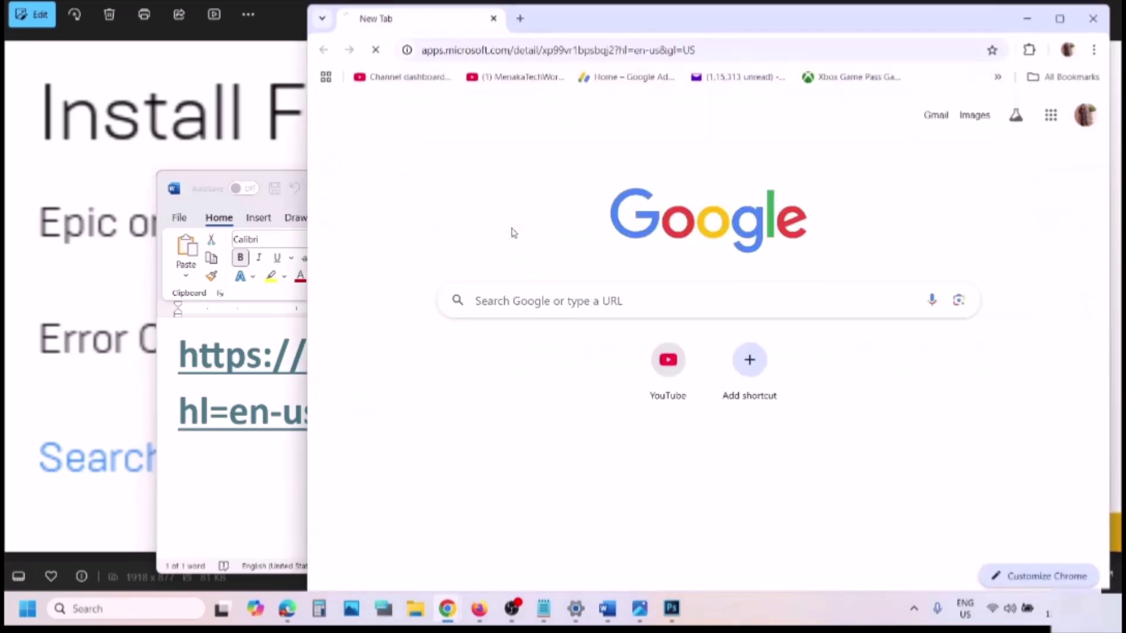
- Download the Epic Games Store installer, dismiss the already-installed notice, and reopen the EOS-ERR-1603 screenshot
left_click(1059, 19)
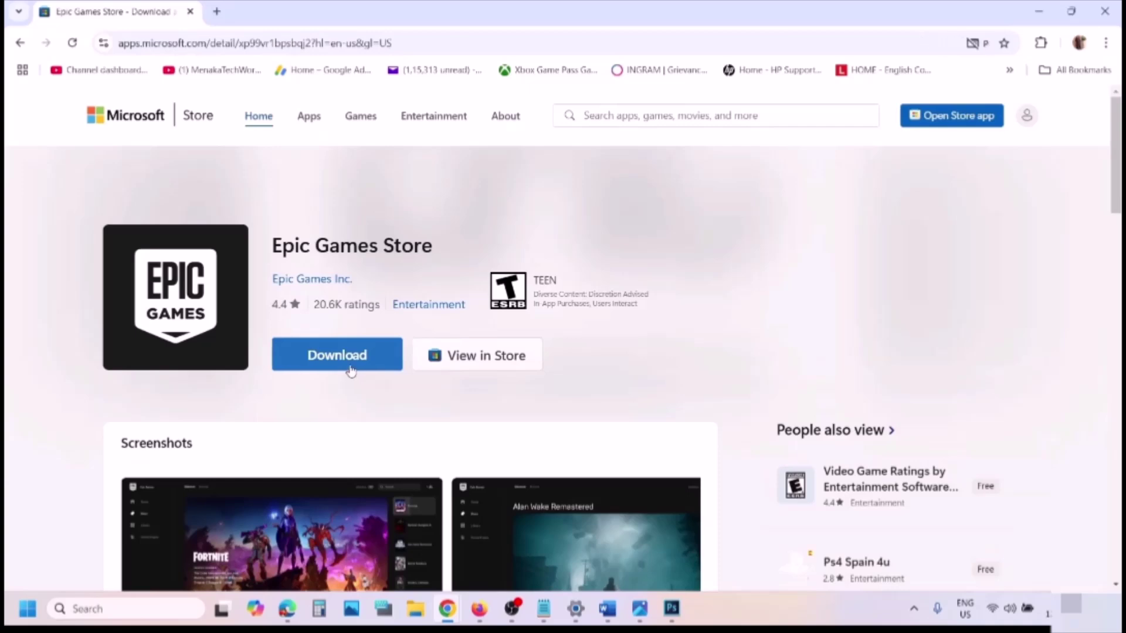
left_click(351, 369)
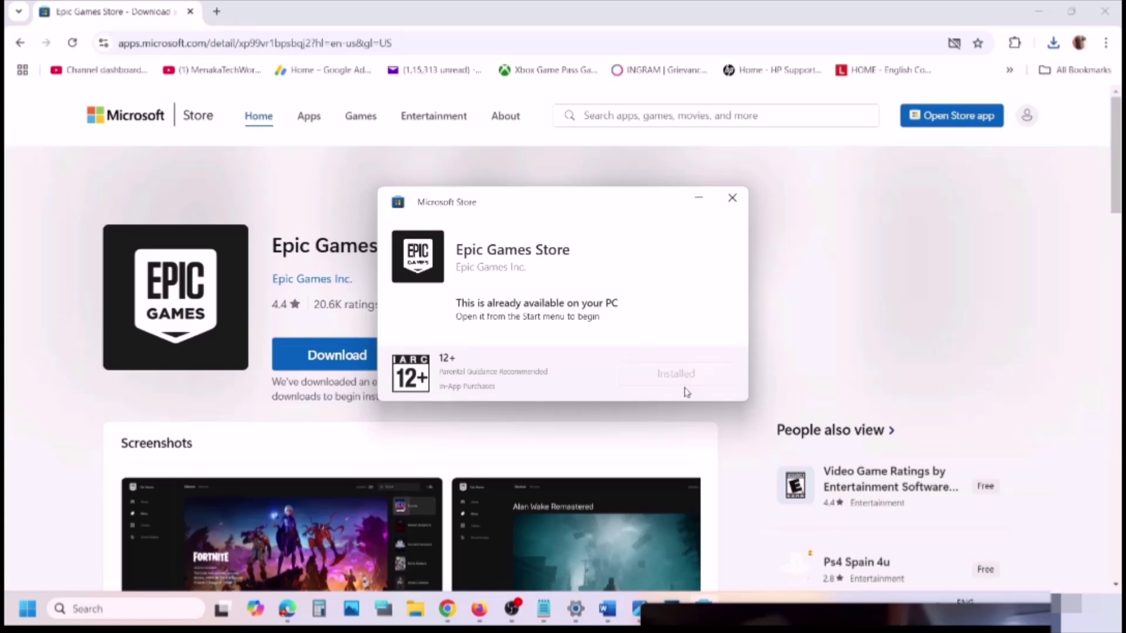
left_click(837, 312)
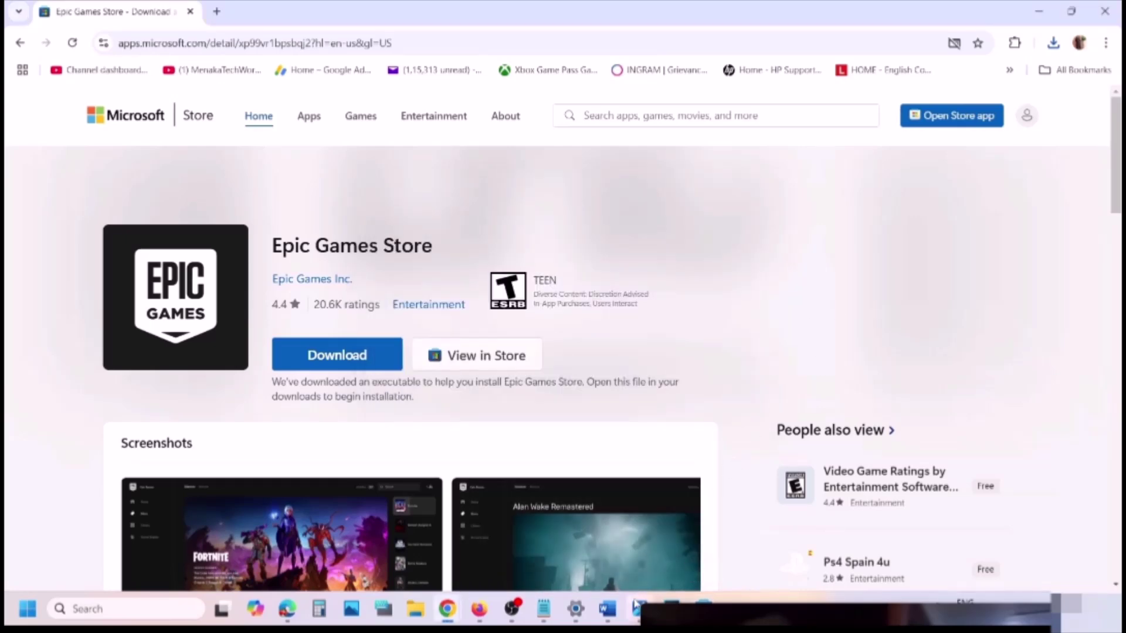
mouse_move(639, 609)
left_click(640, 548)
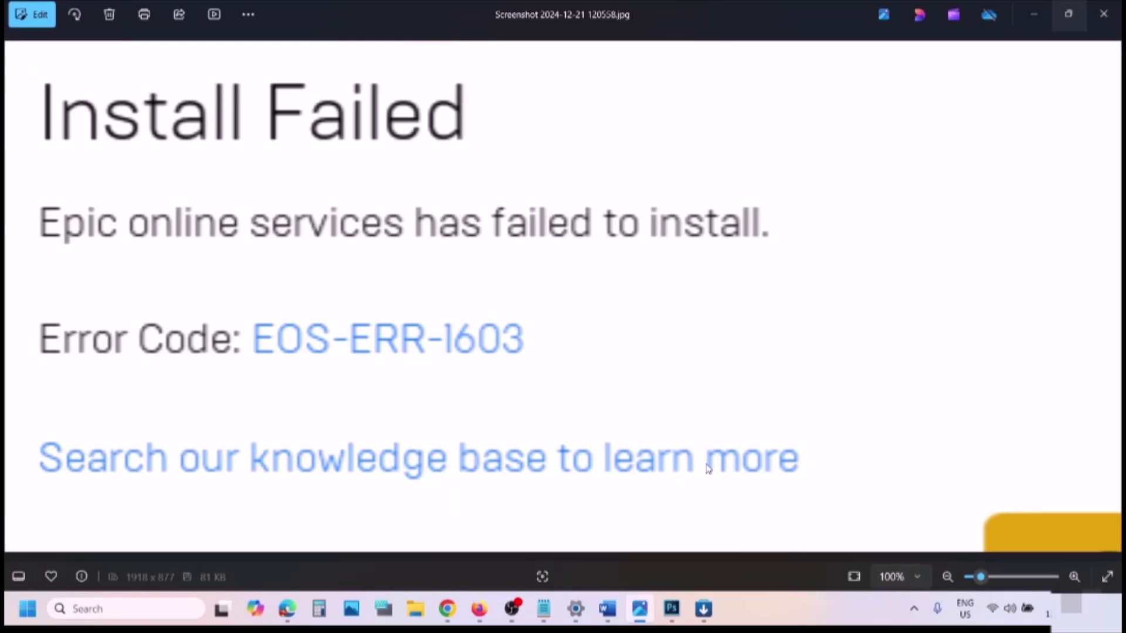
- In the Word guide, highlight 'Microsoft .NET Framework 3.5' in Step 1 and scroll to its screenshot
left_click(798, 617)
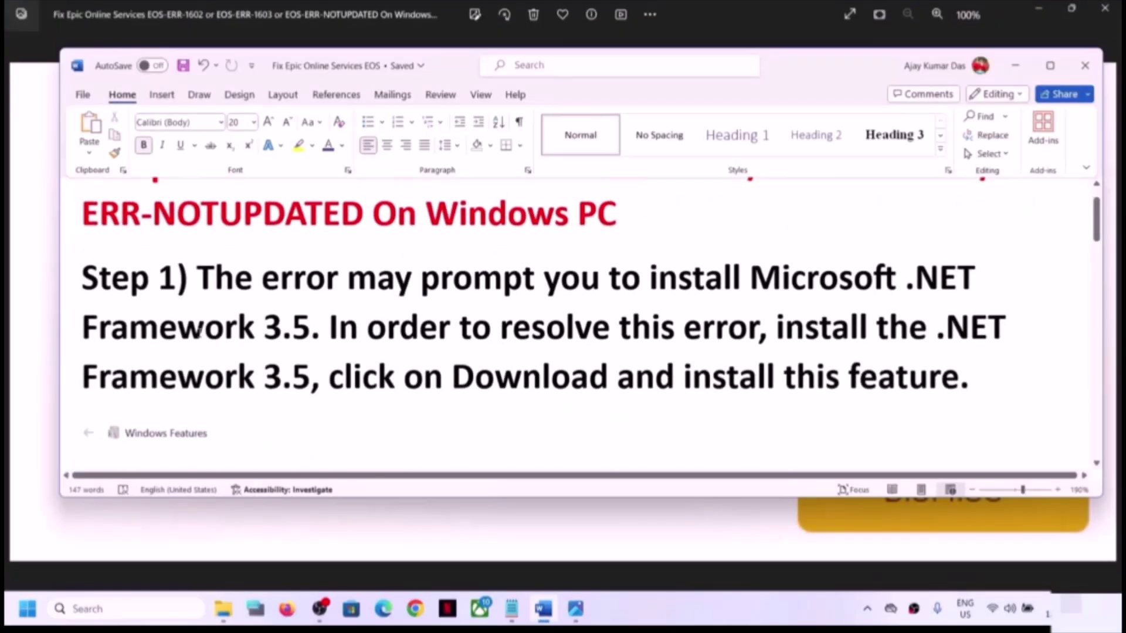
scroll(205, 328, "down", 1)
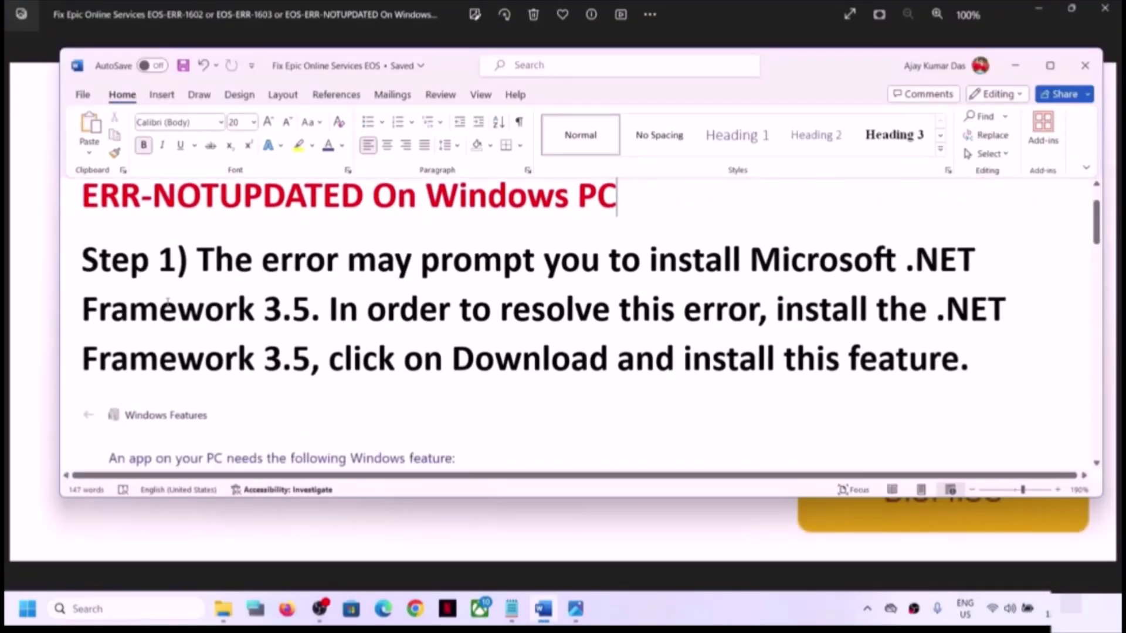
left_click_drag(752, 259, 981, 259)
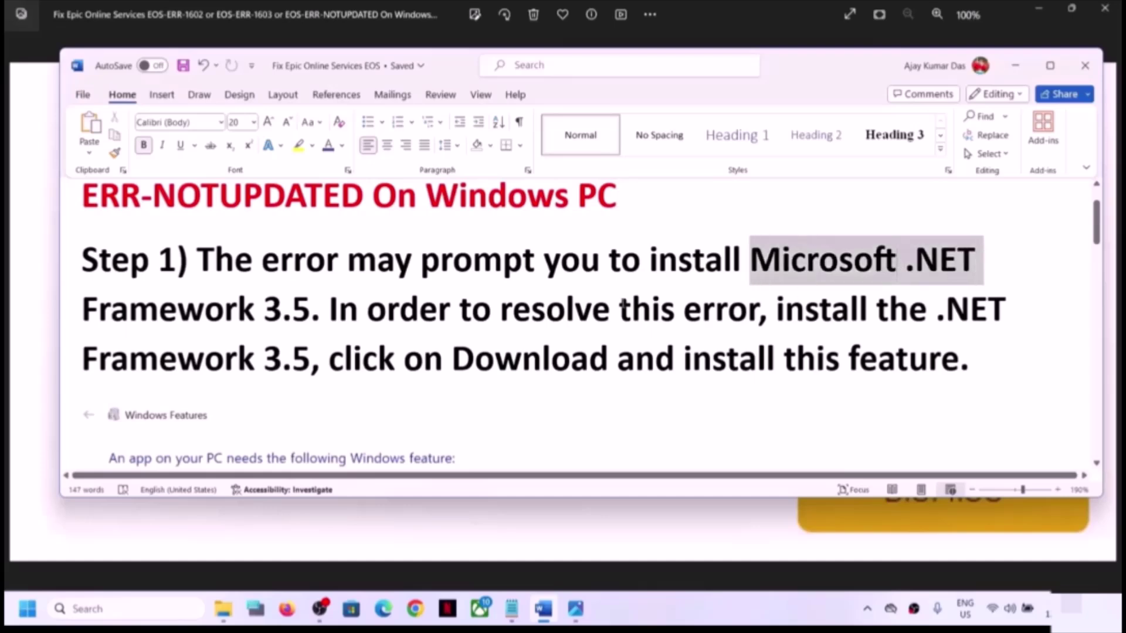
left_click_drag(624, 303, 305, 327)
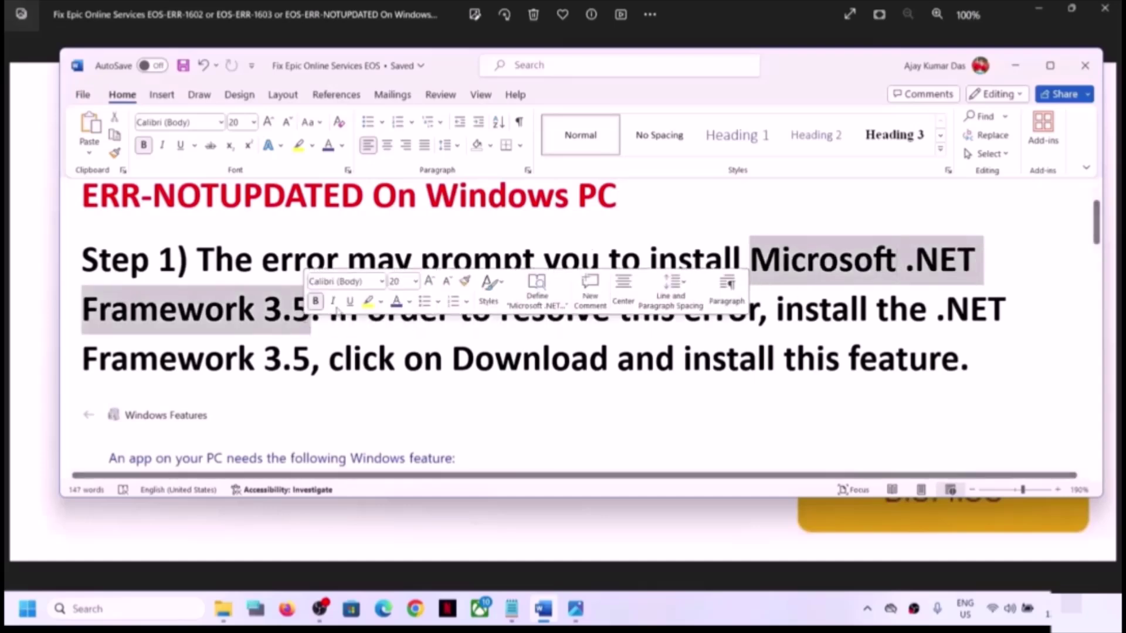
left_click(400, 359)
scroll(485, 345, "down", 2)
scroll(485, 345, "down", 3)
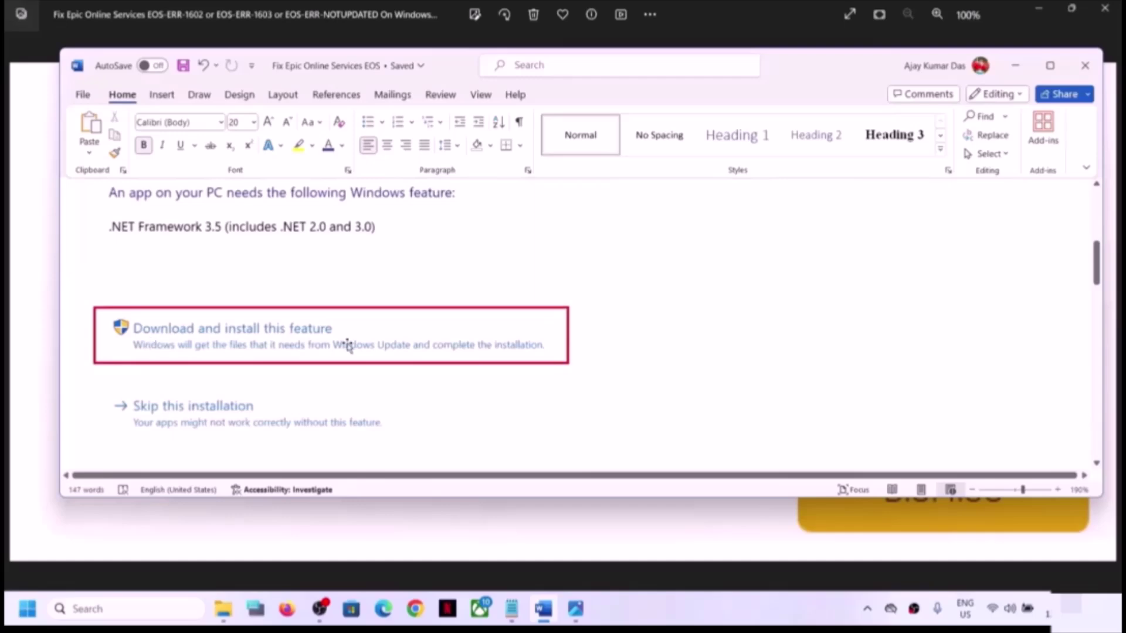
scroll(347, 344, "up", 1)
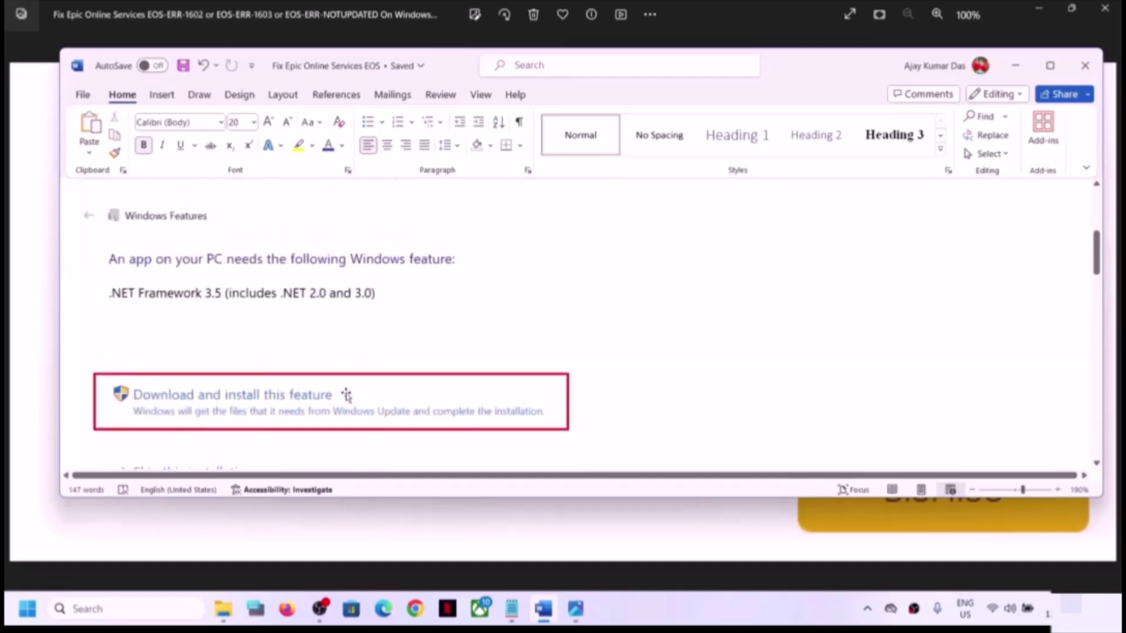
- Search 'windows feature' and open Turn Windows features on or off
left_click(126, 610)
type("windows")
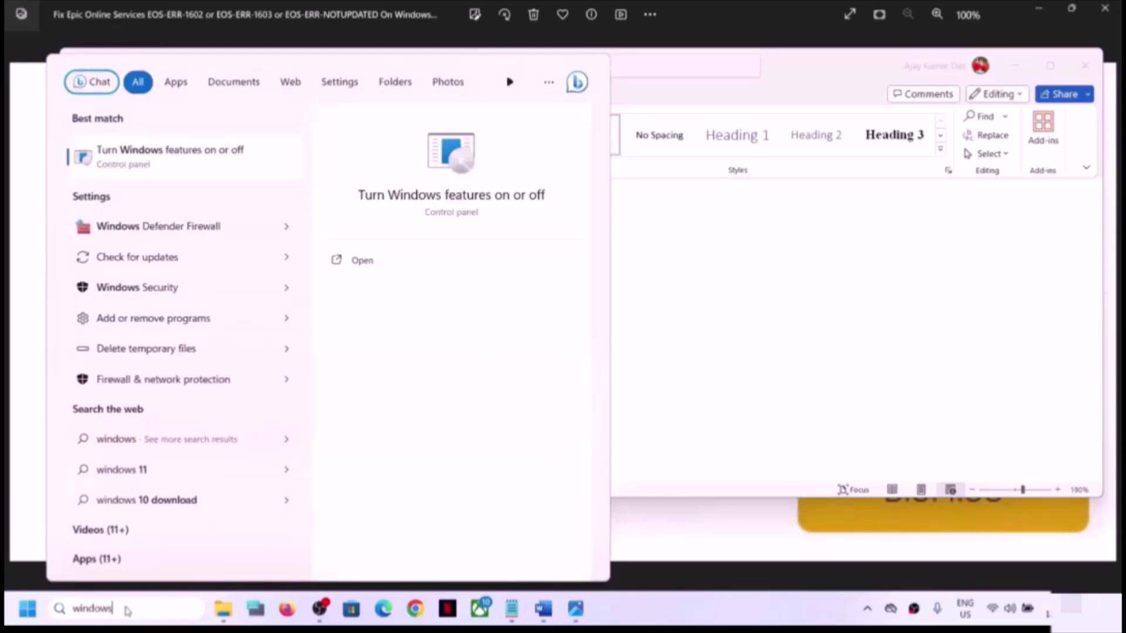
type(" fea")
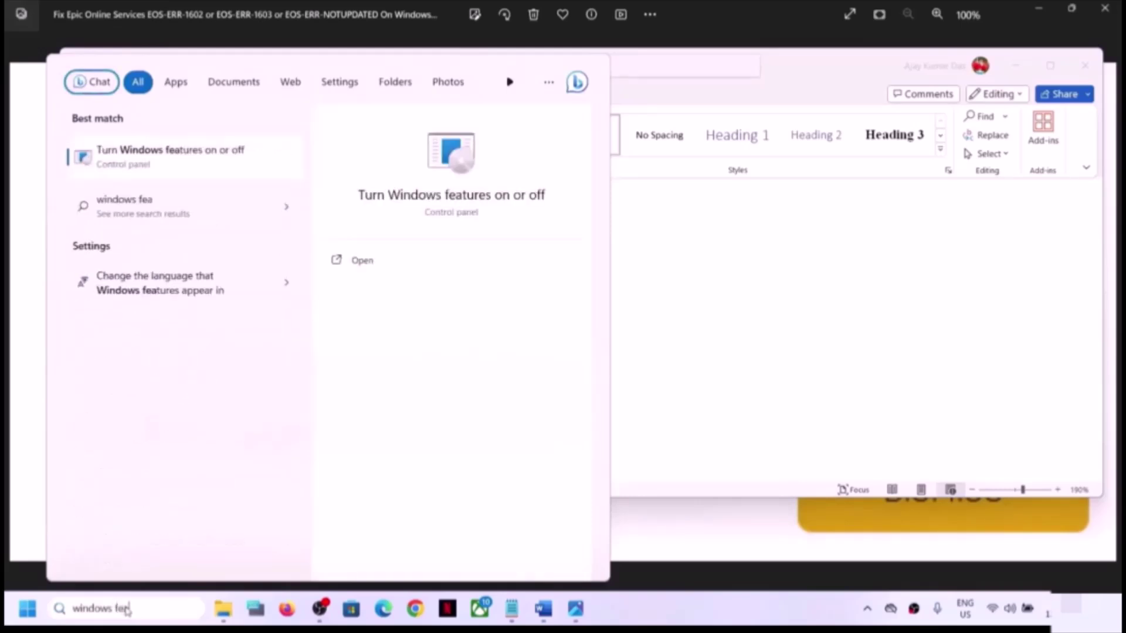
type("ture on o")
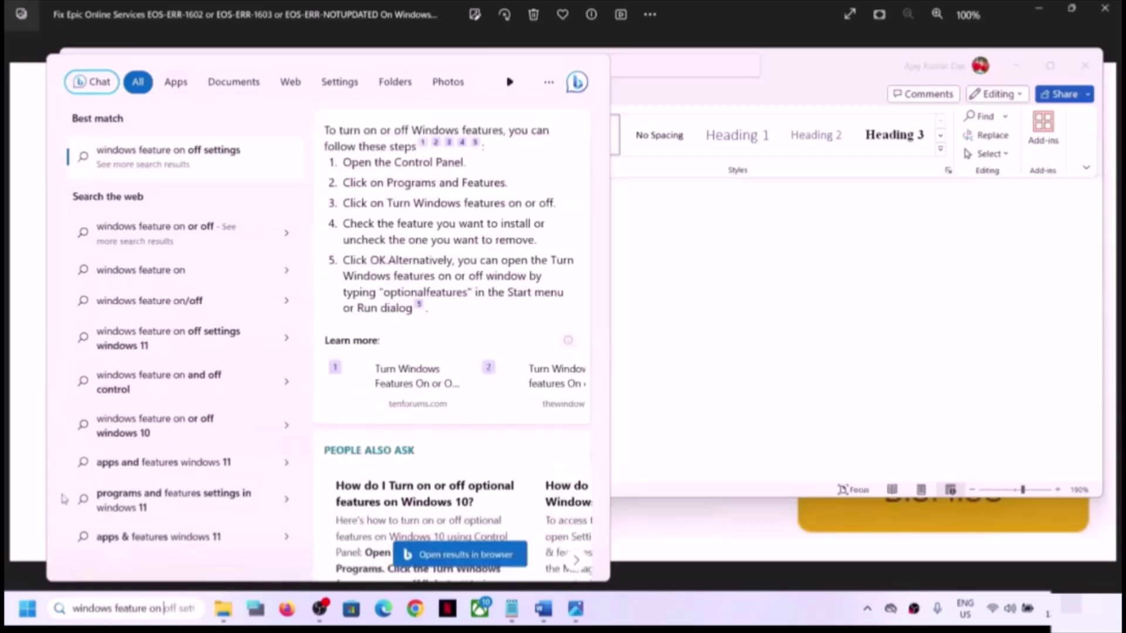
key("BackSpace")
key("BackSpace")
key("BackSpace")
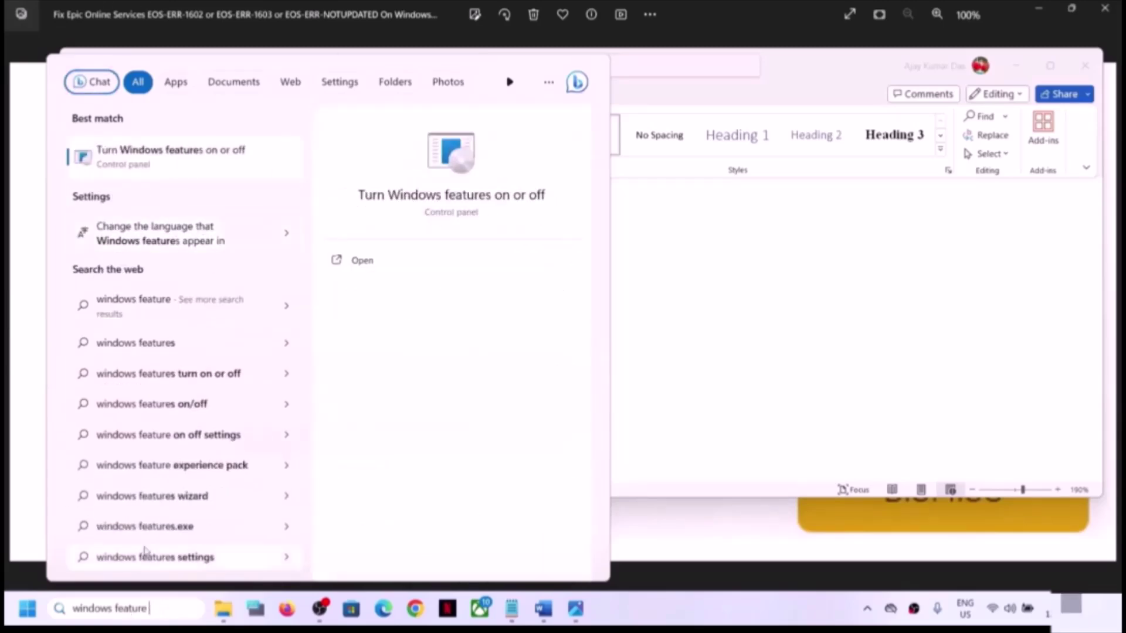
left_click(151, 608)
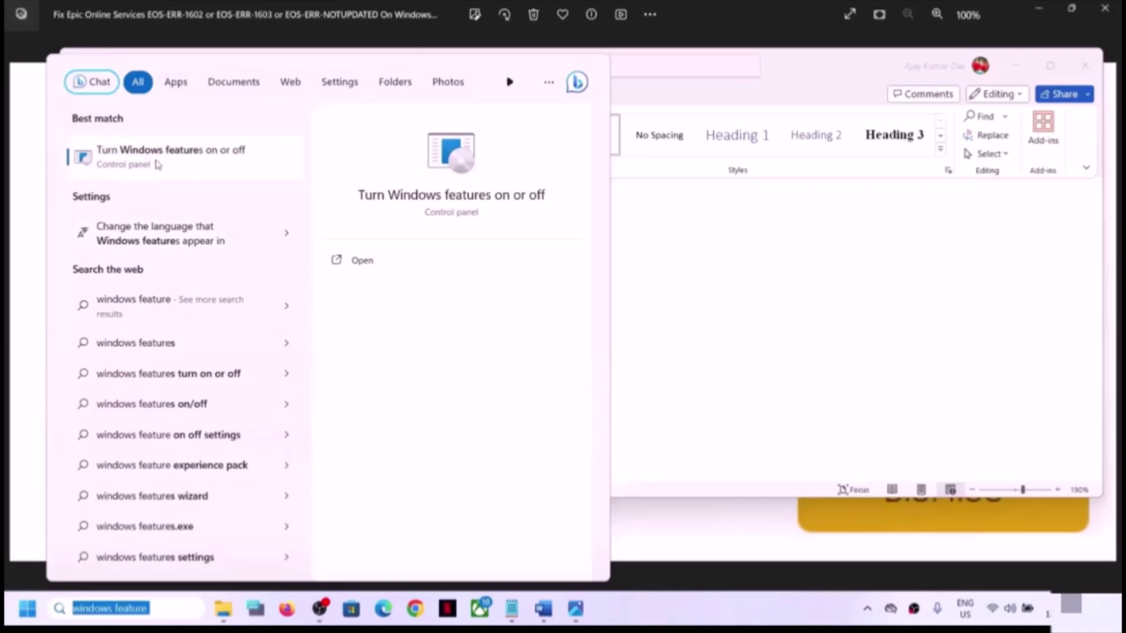
left_click(180, 165)
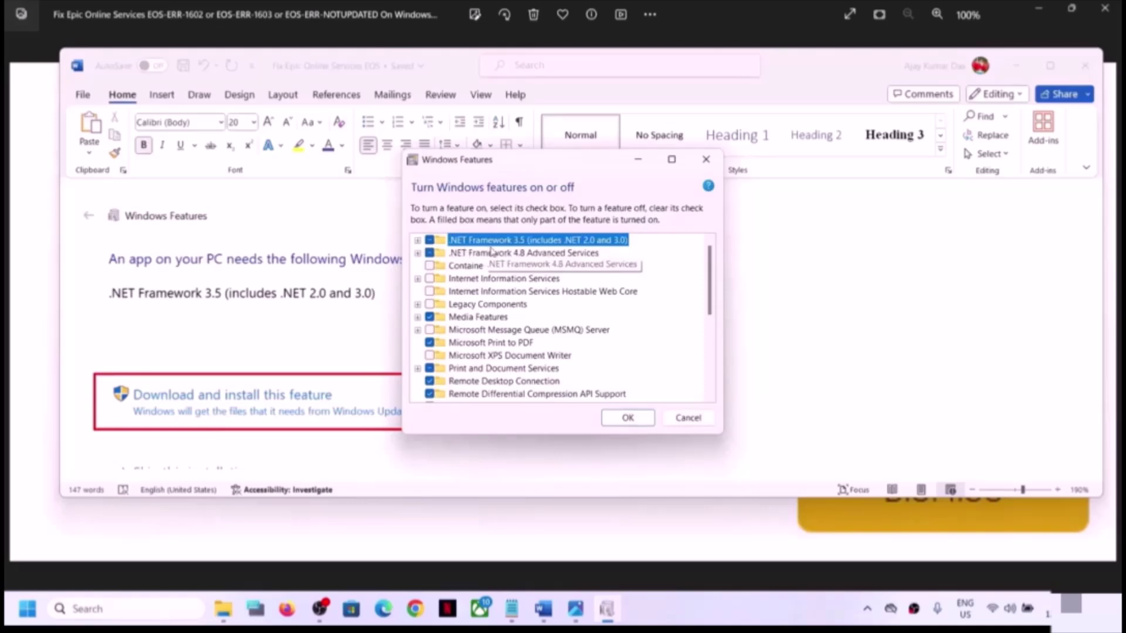
- Expand .NET Framework 3.5, tick it fully on, and confirm with OK
left_click(417, 239)
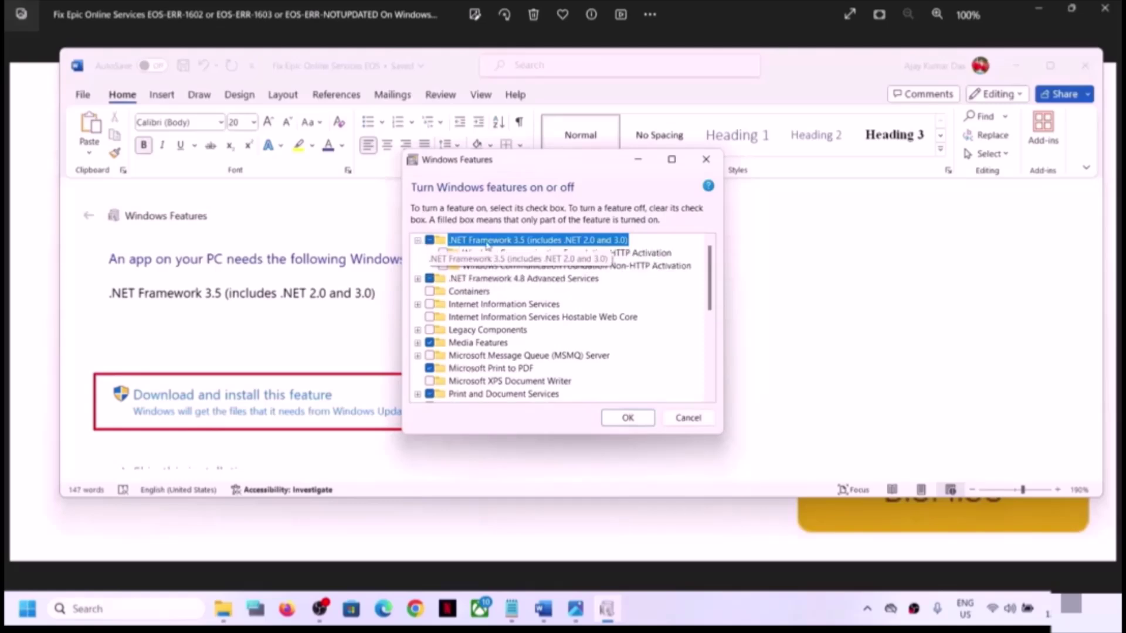
left_click(429, 240)
left_click(429, 240)
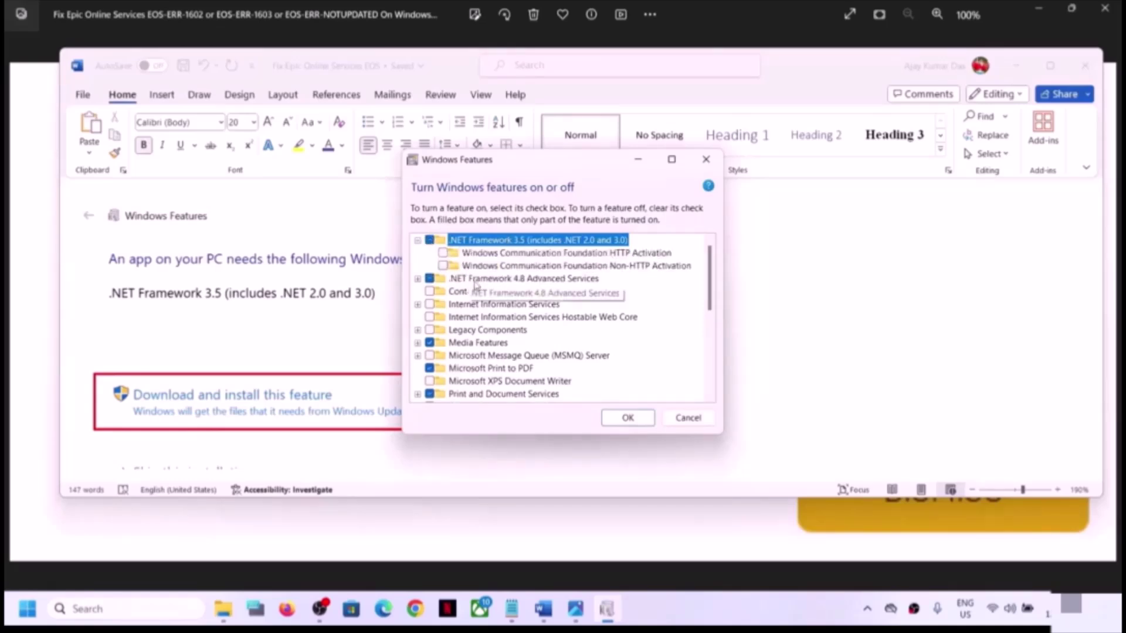
left_click(625, 418)
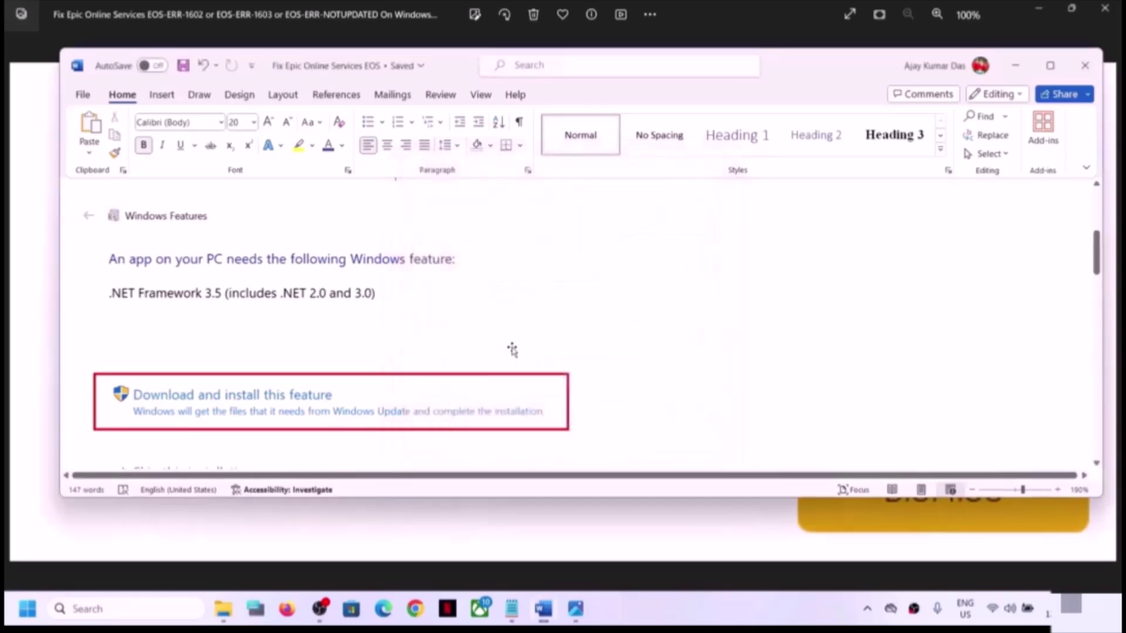
scroll(377, 367, "down", 1)
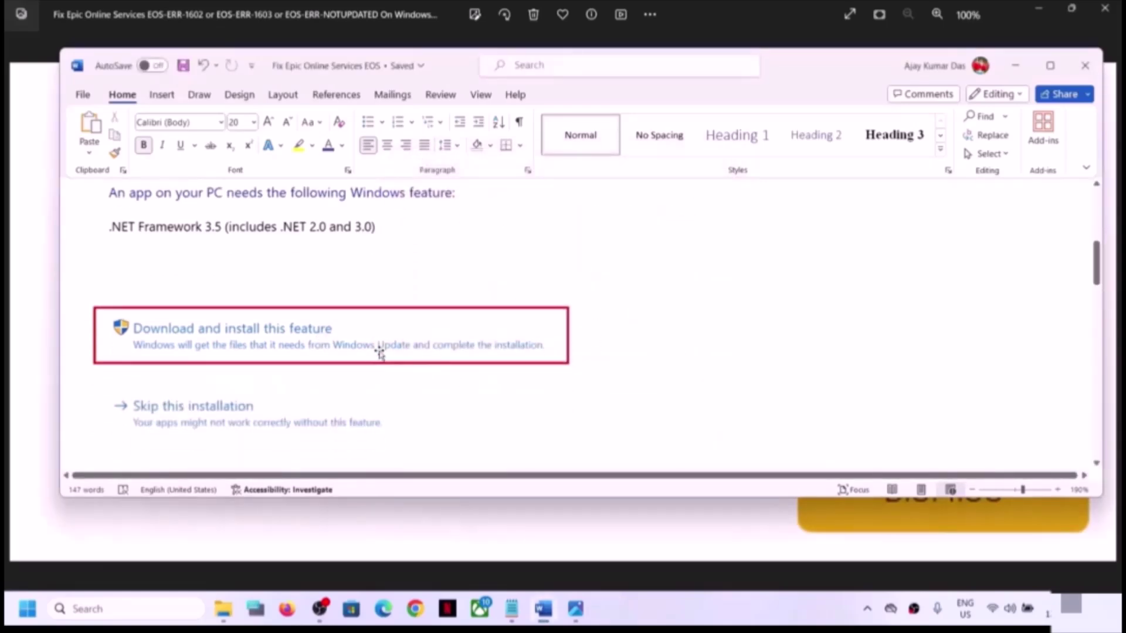
left_click(28, 609)
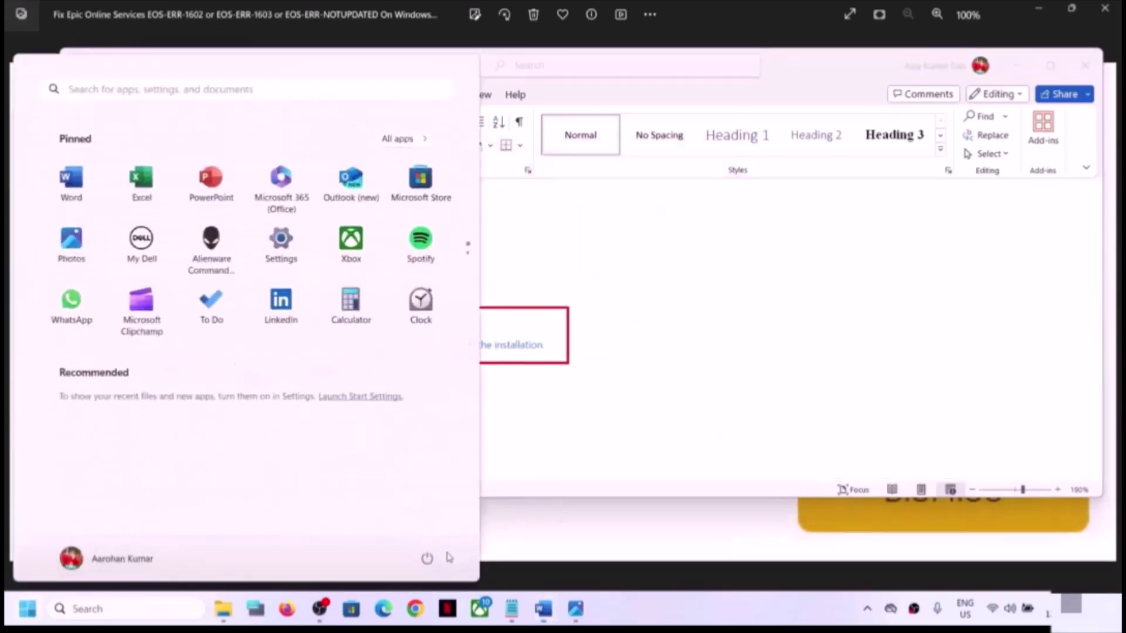
- Close the Start menu and select the Step 2 instruction text in the guide
left_click(427, 558)
left_click(405, 528)
left_click(775, 306)
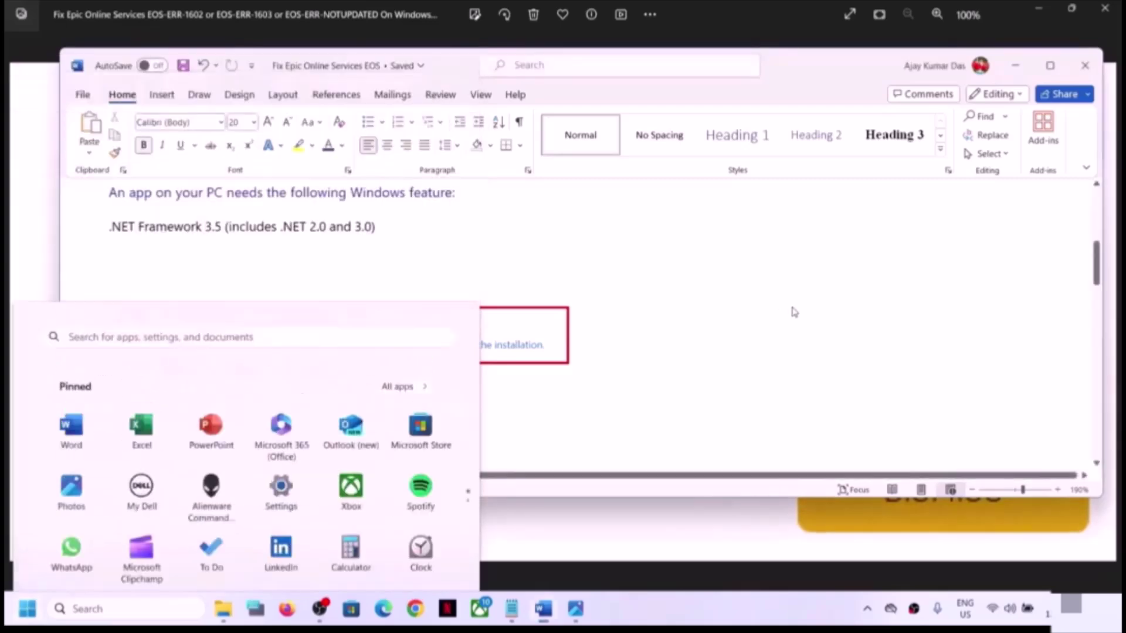
scroll(372, 358, "down", 3)
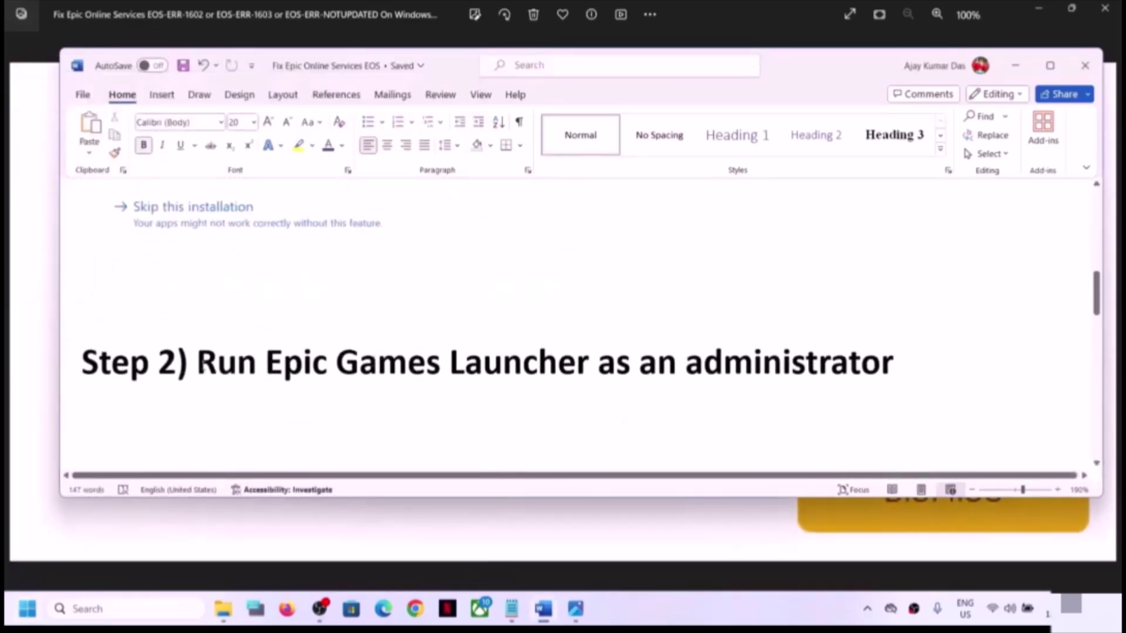
left_click_drag(197, 362, 894, 363)
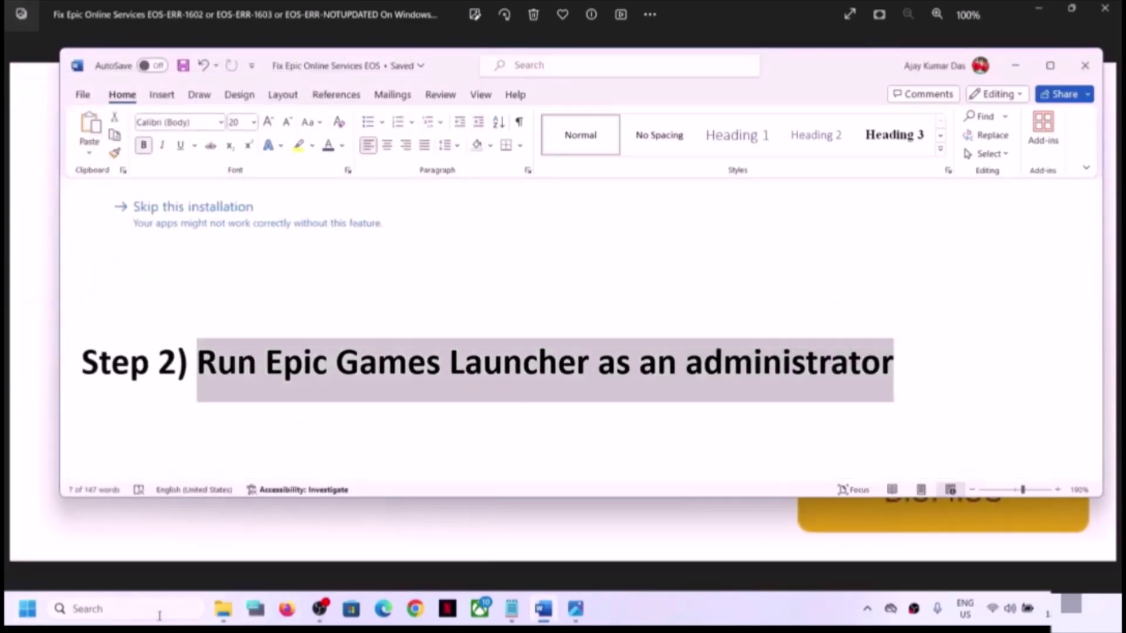
- Search 'epic' to locate the Epic Games Launcher, then select the Step 3 'Update Windows' heading
left_click(159, 610)
type("epi")
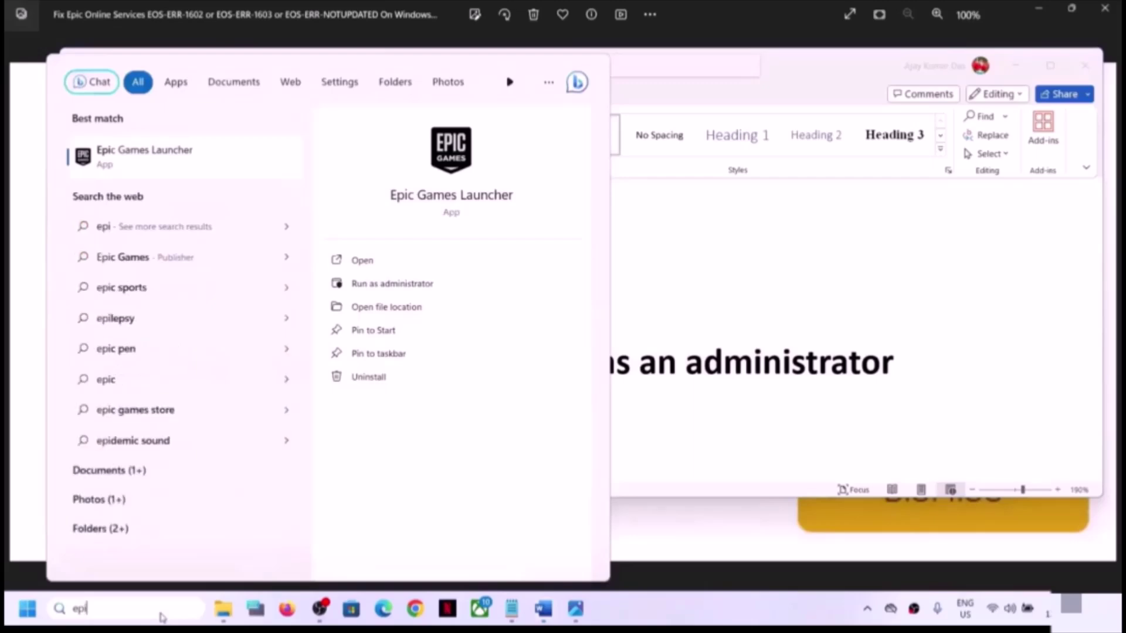
type("c")
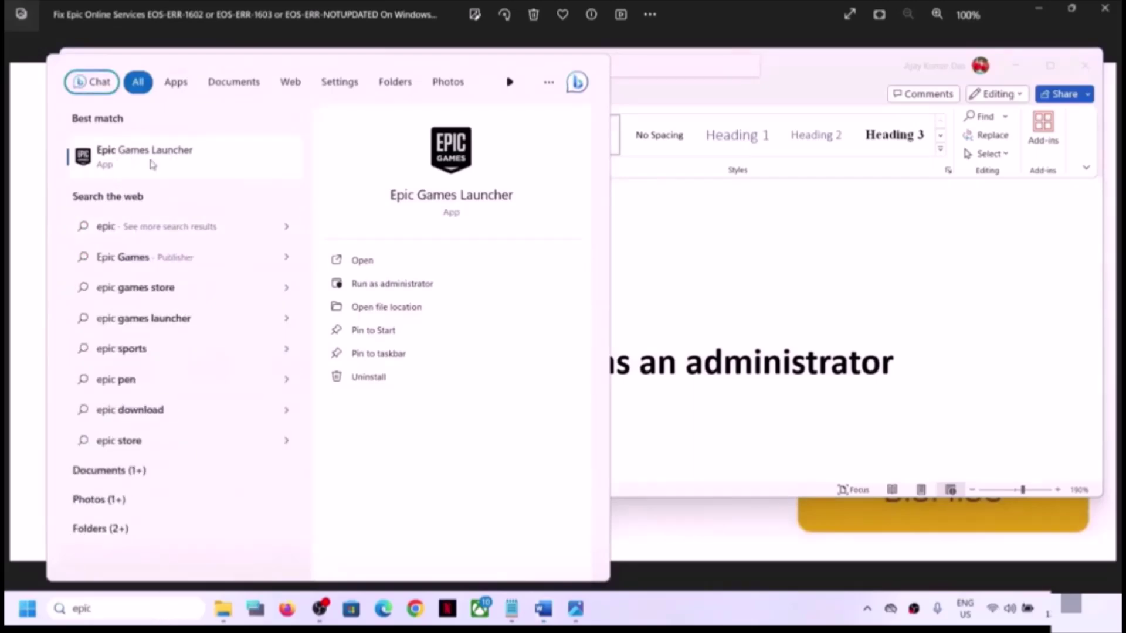
right_click(153, 165)
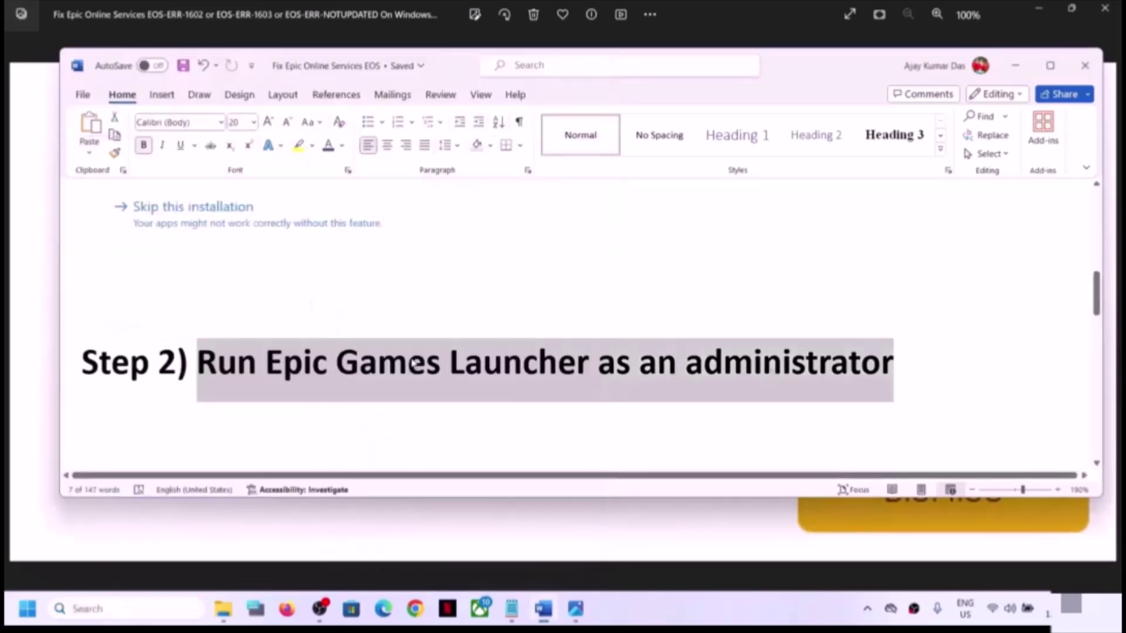
scroll(410, 363, "down", 2)
left_click_drag(198, 359, 676, 376)
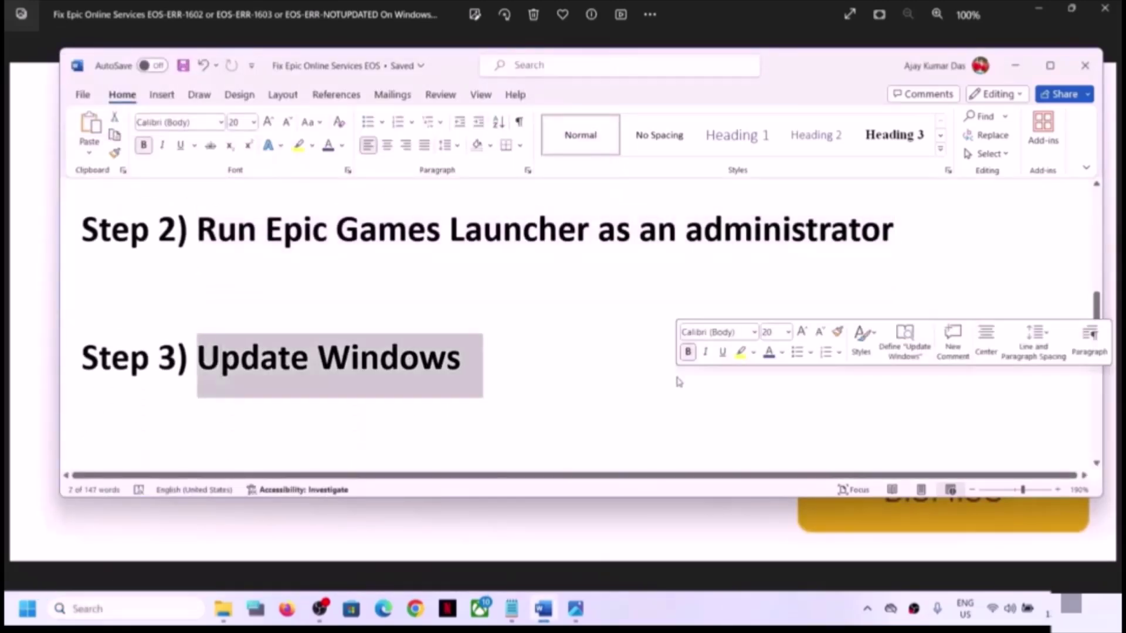
- Open Settings with Win+I and run Check for updates on the Windows Update page
key("super+i")
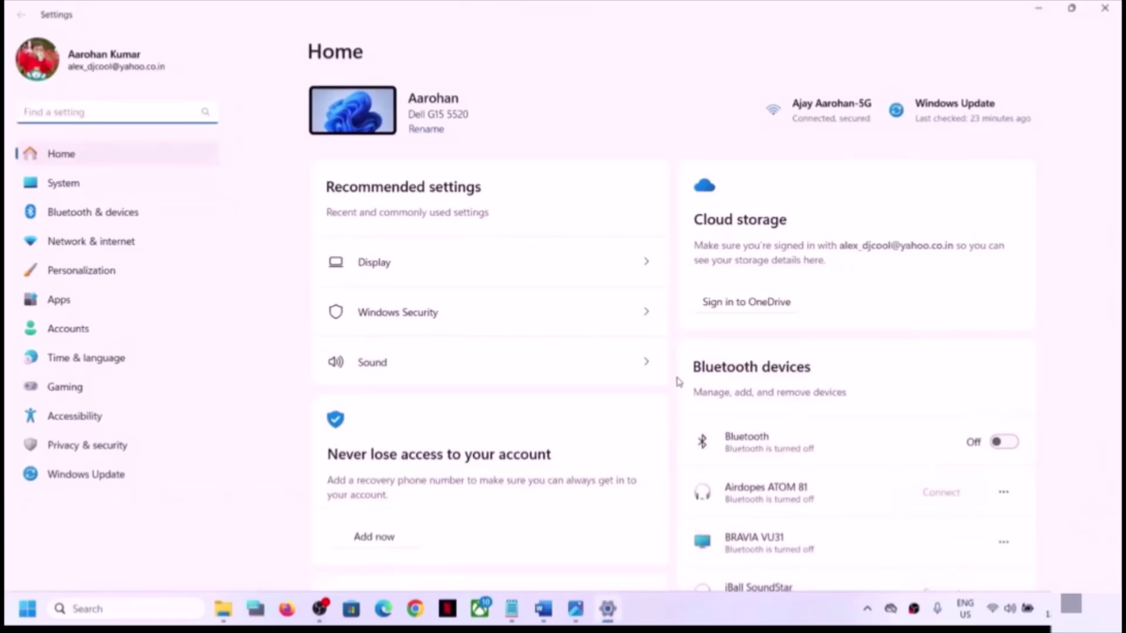
left_click(109, 478)
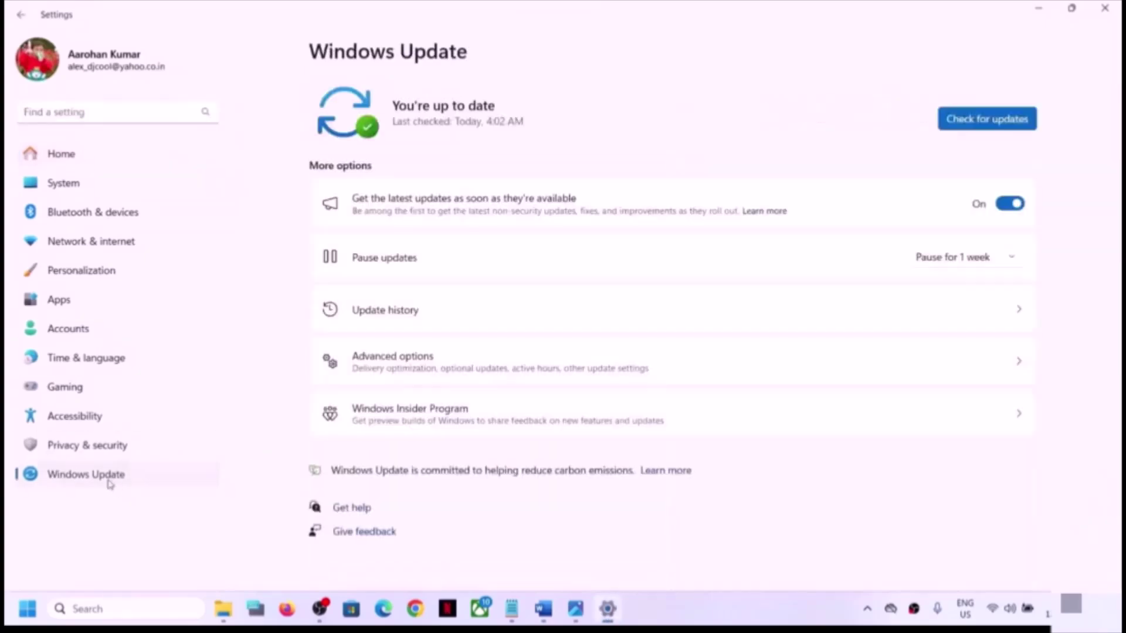
left_click(986, 119)
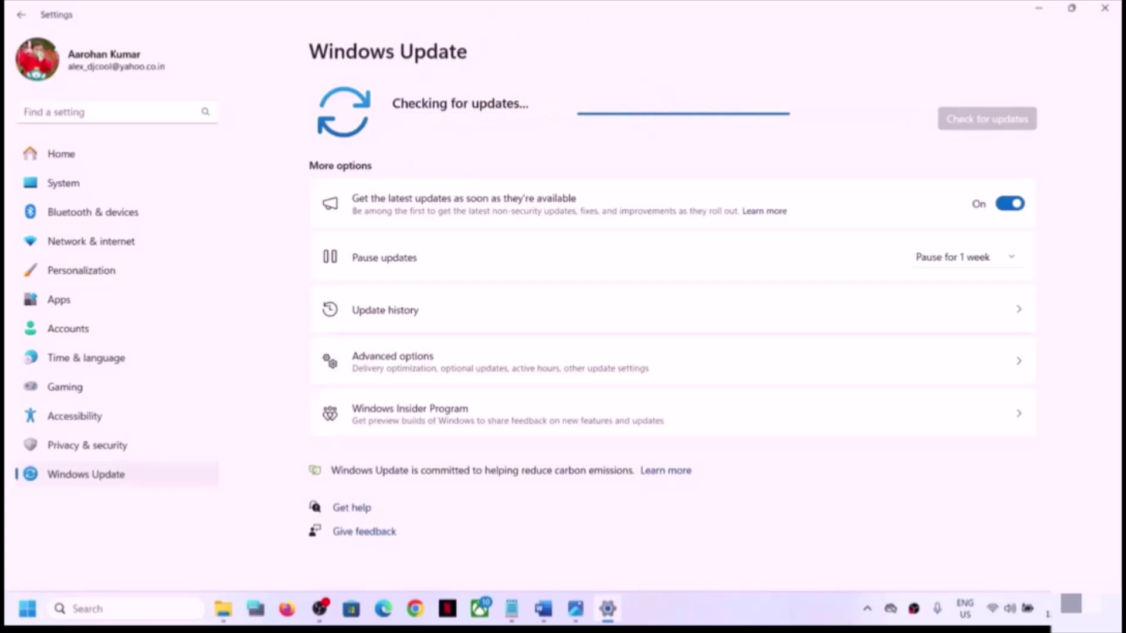
- Open the Start power menu, close it without restarting, and return to the Word guide
left_click(27, 608)
left_click(427, 559)
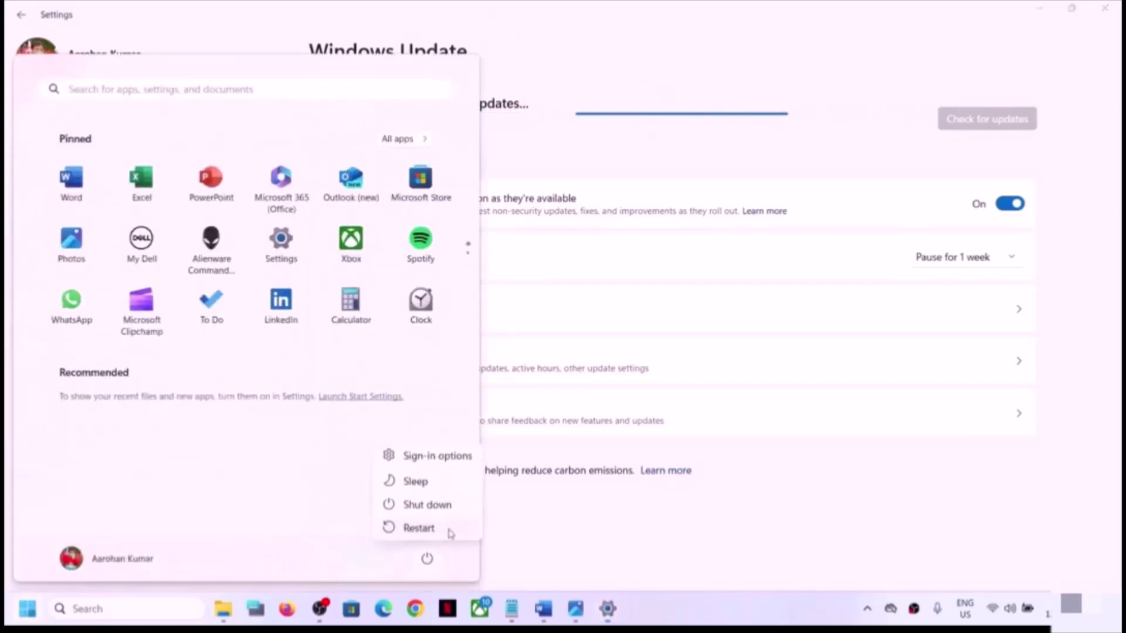
left_click(1076, 161)
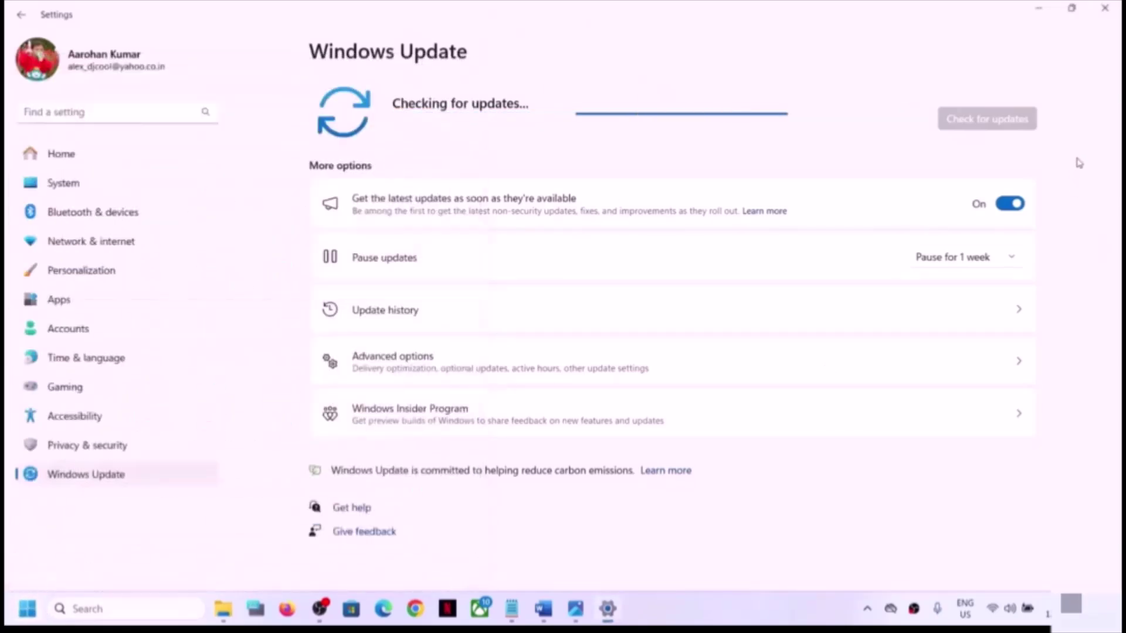
left_click(543, 609)
- Scroll the guide down and select the Step 4 heading text
scroll(403, 358, "down", 2)
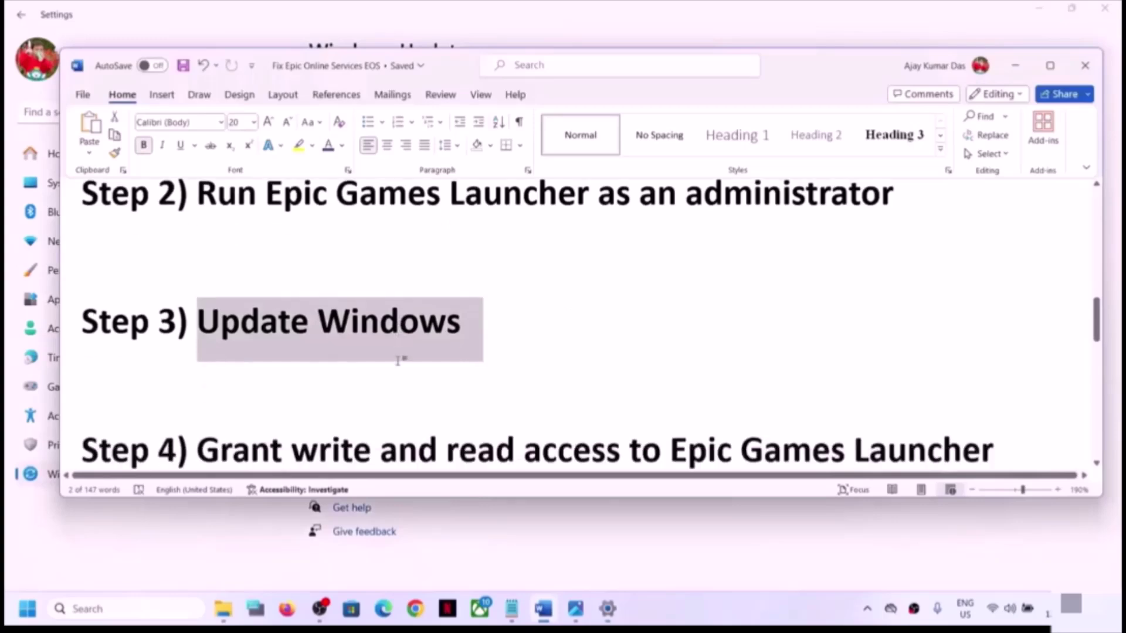
scroll(402, 361, "down", 1)
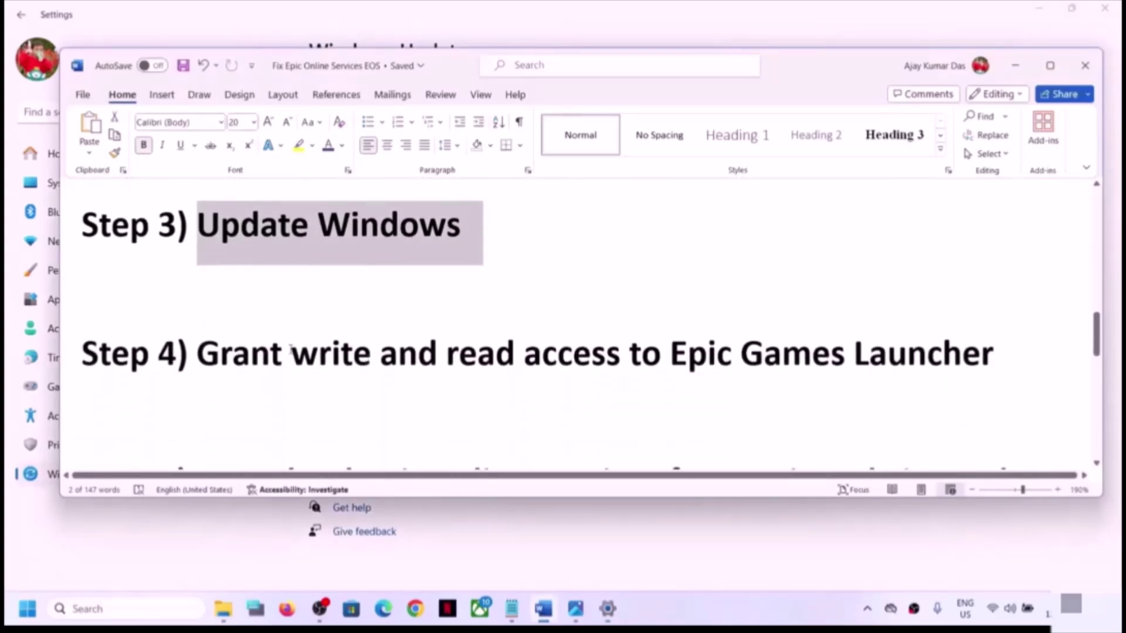
left_click_drag(197, 359, 917, 365)
- Search 'epic' and open the Epic Games Launcher's file location
left_click(158, 609)
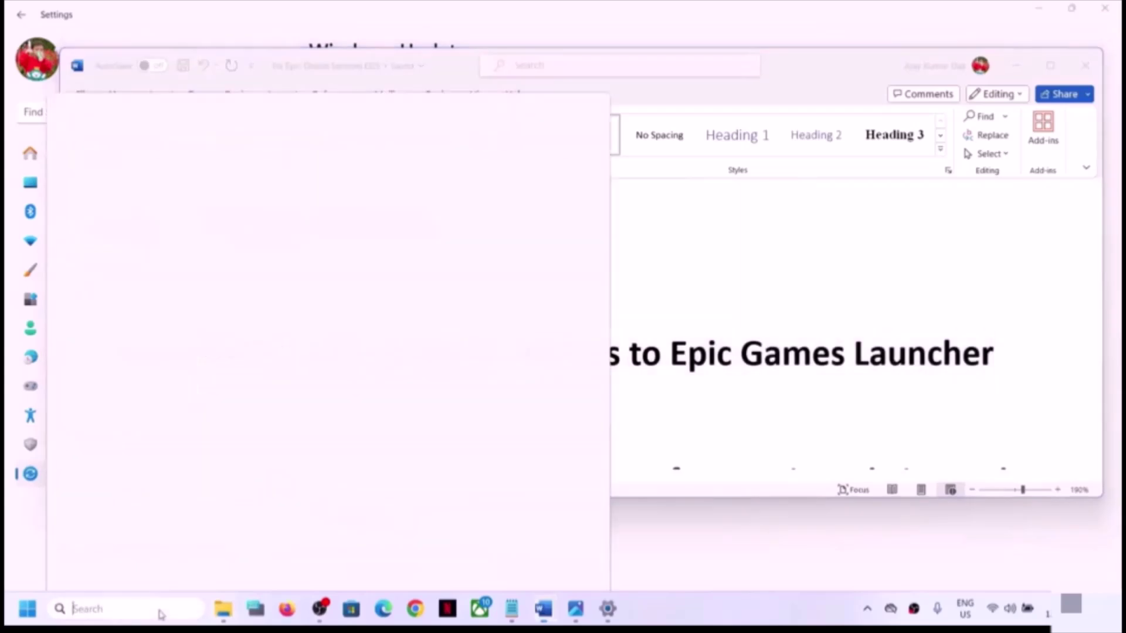
type("epic")
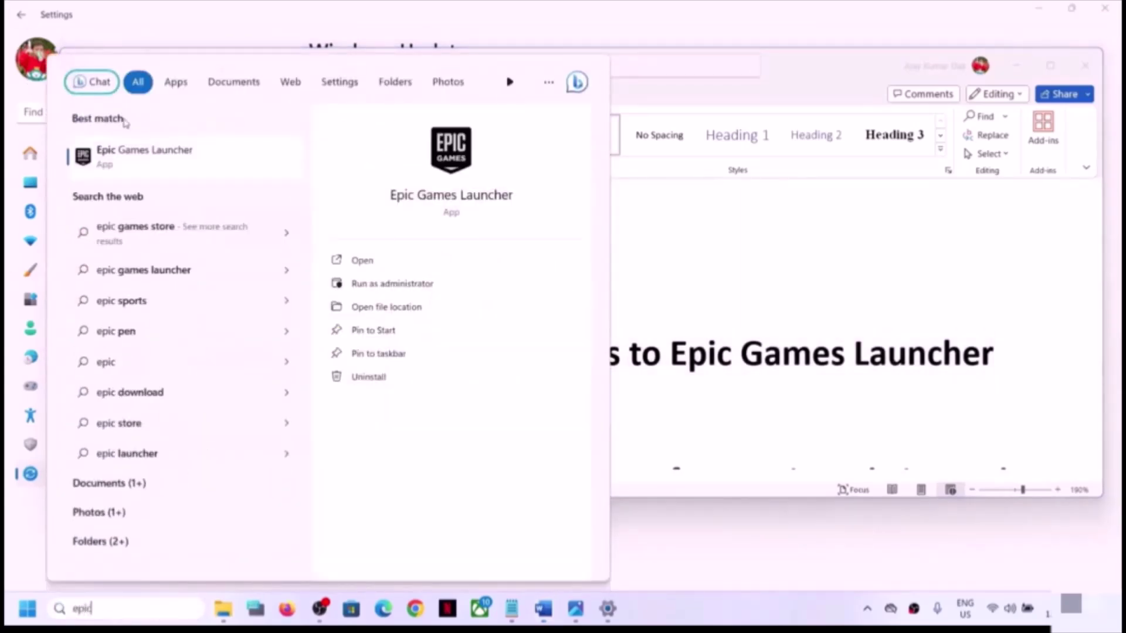
right_click(160, 174)
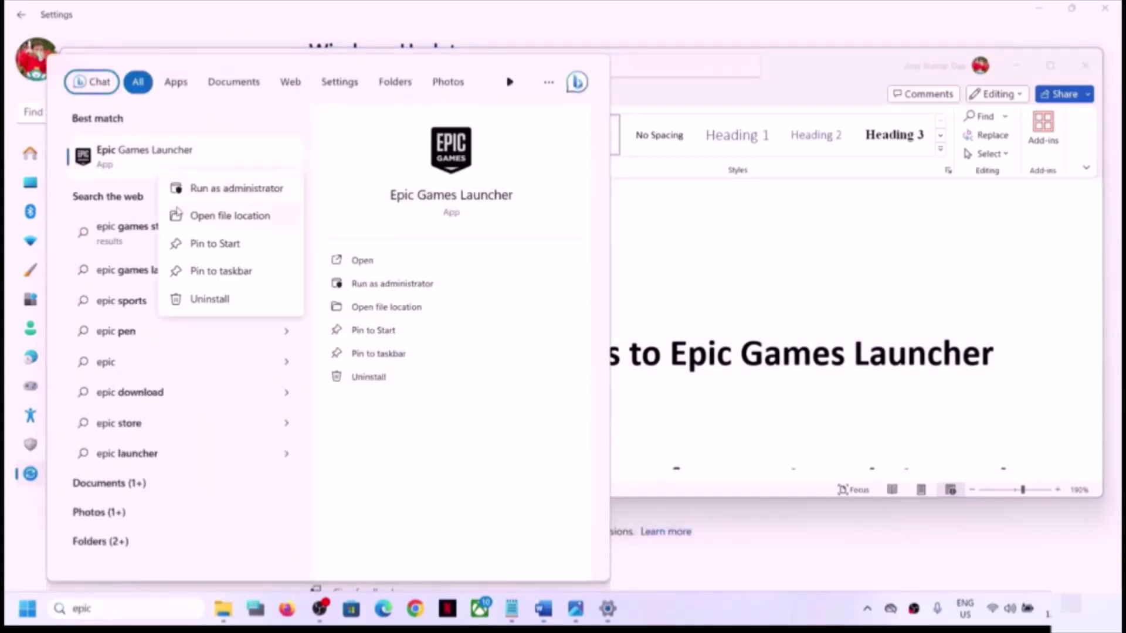
left_click(222, 215)
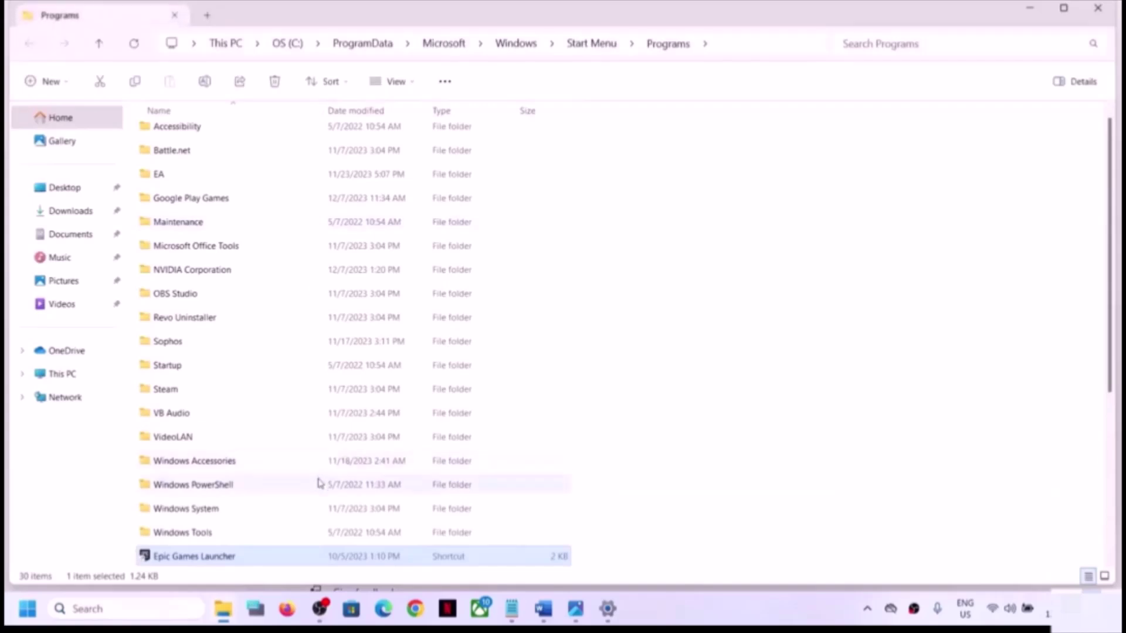
- Open the Epic Games Launcher shortcut's advanced security settings from its Properties
scroll(304, 477, "down", 2)
right_click(189, 421)
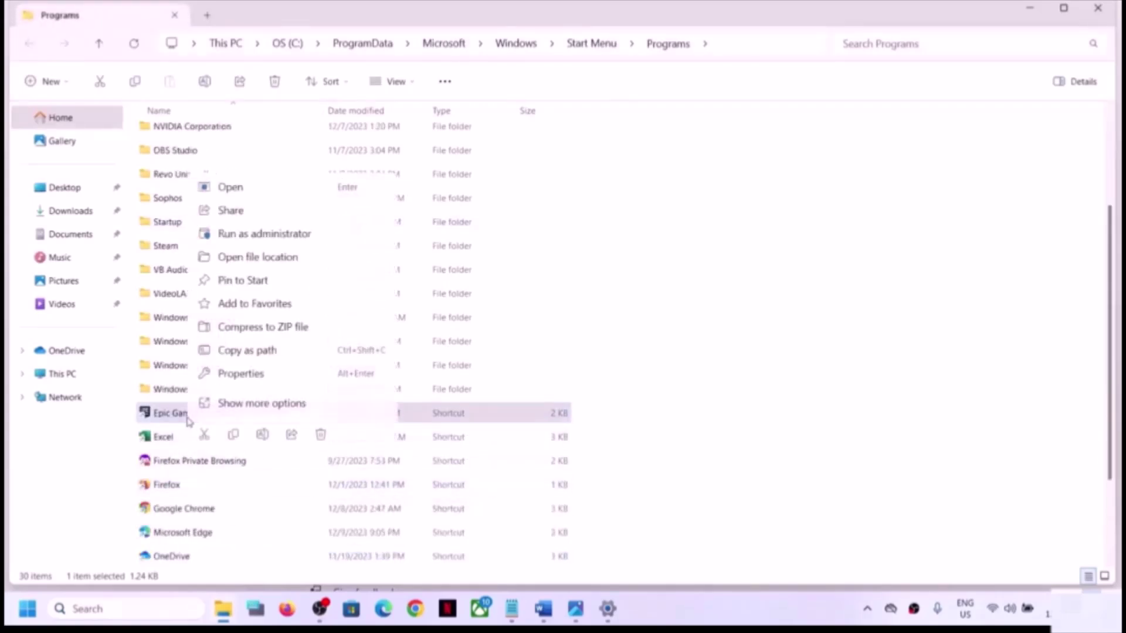
left_click(243, 375)
left_click_drag(387, 191, 566, 107)
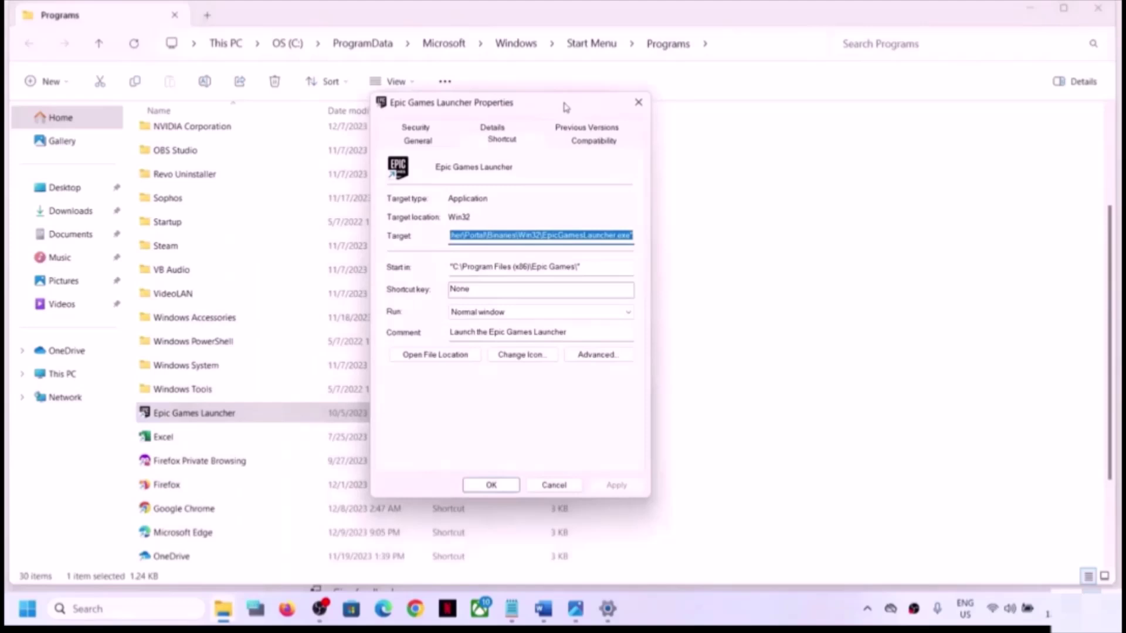
left_click(427, 130)
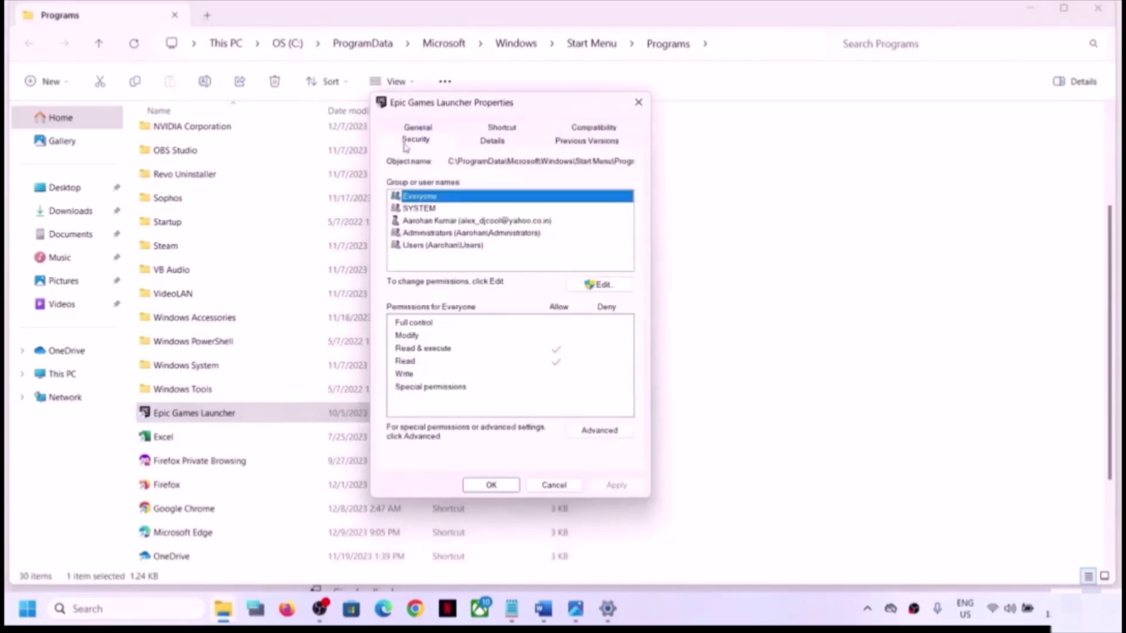
left_click(631, 432)
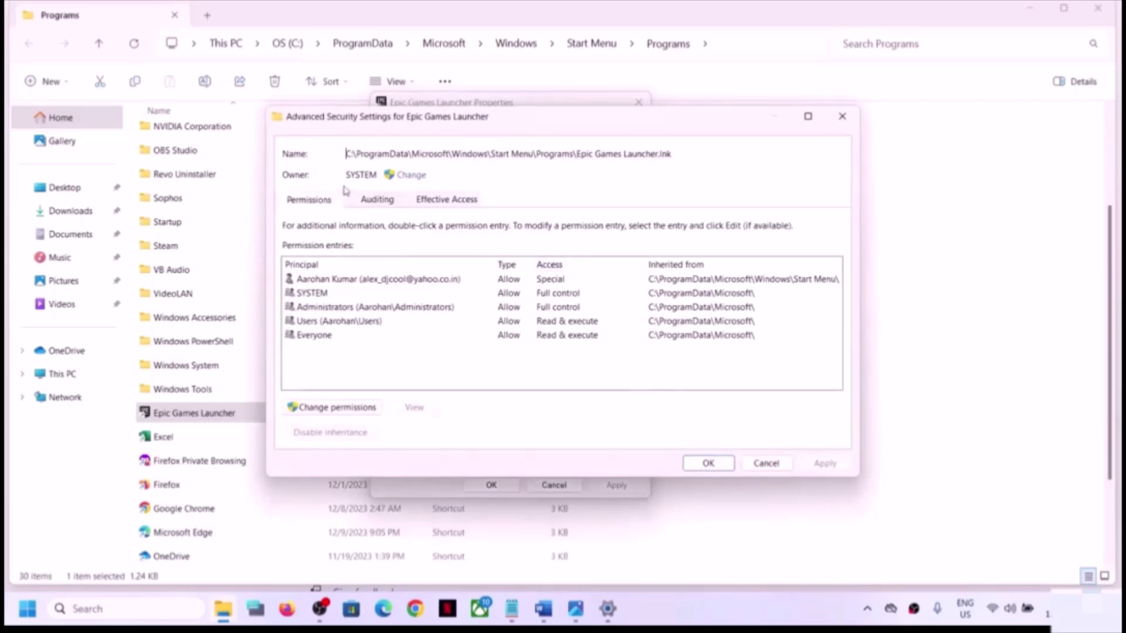
- Change the shortcut's owner to 'everyone', apply, and close the advanced settings
left_click(412, 176)
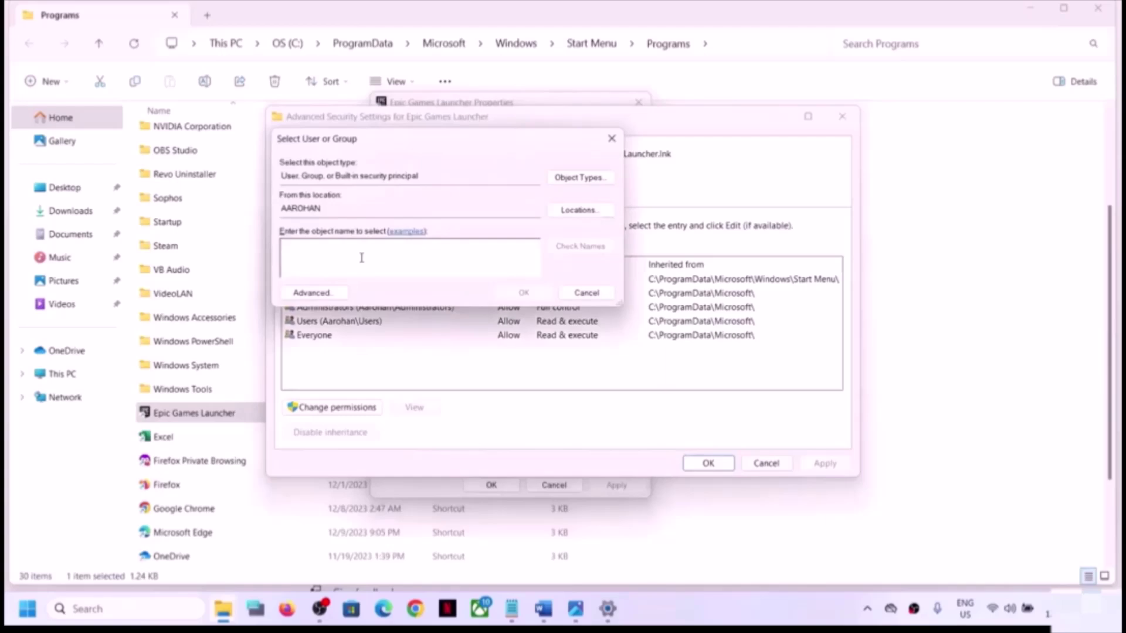
type("eve")
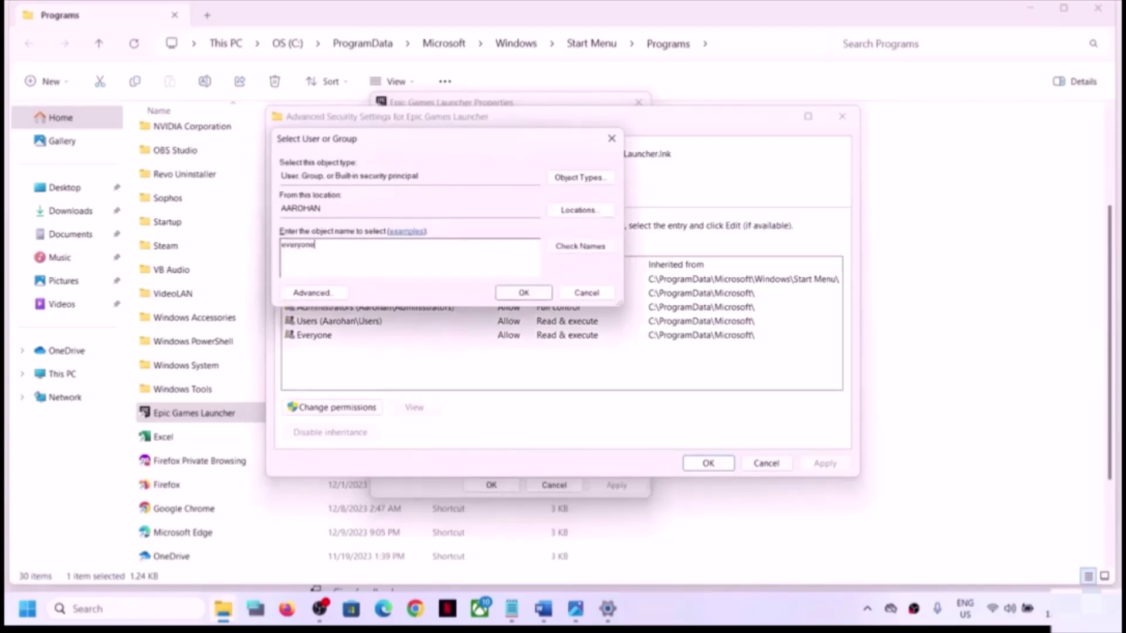
type("ryone")
left_click(581, 246)
left_click(537, 295)
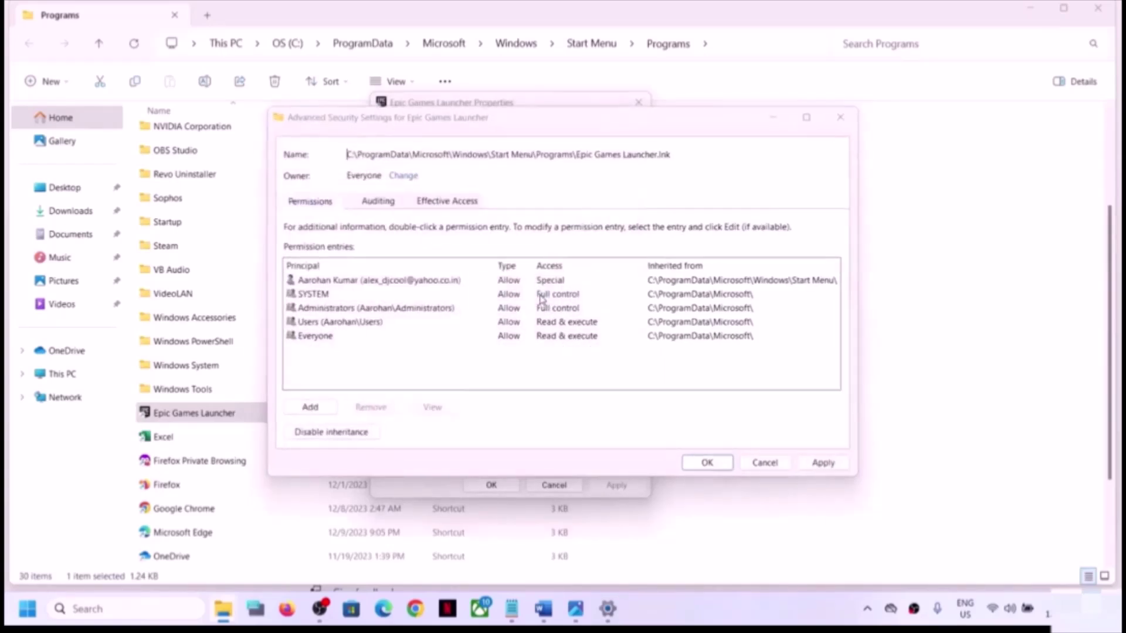
left_click(823, 469)
left_click(679, 362)
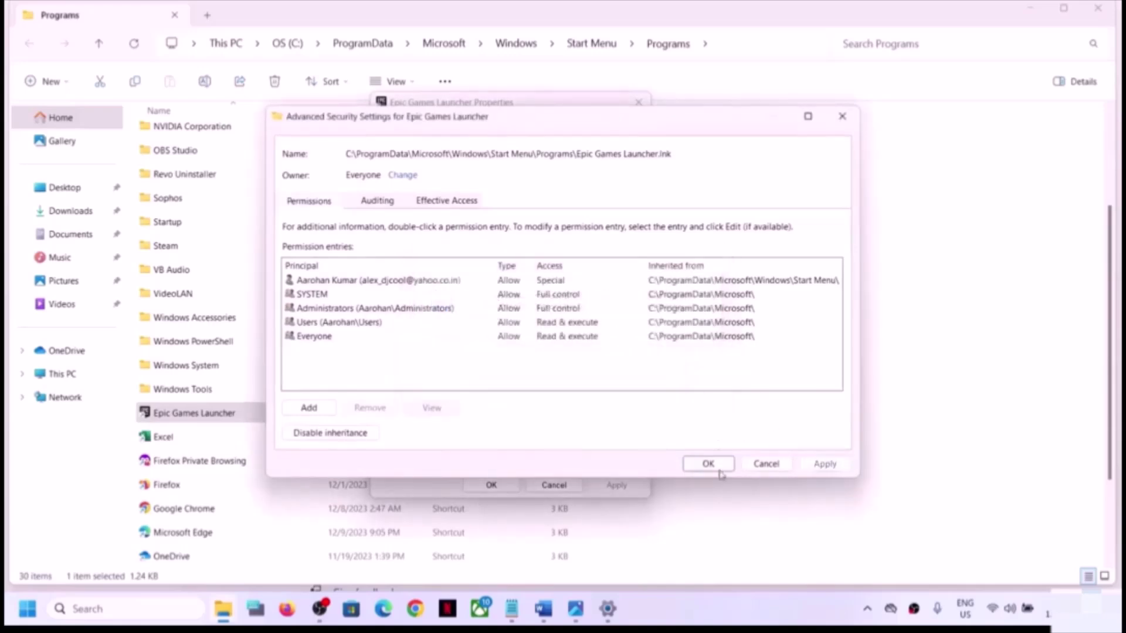
left_click(714, 468)
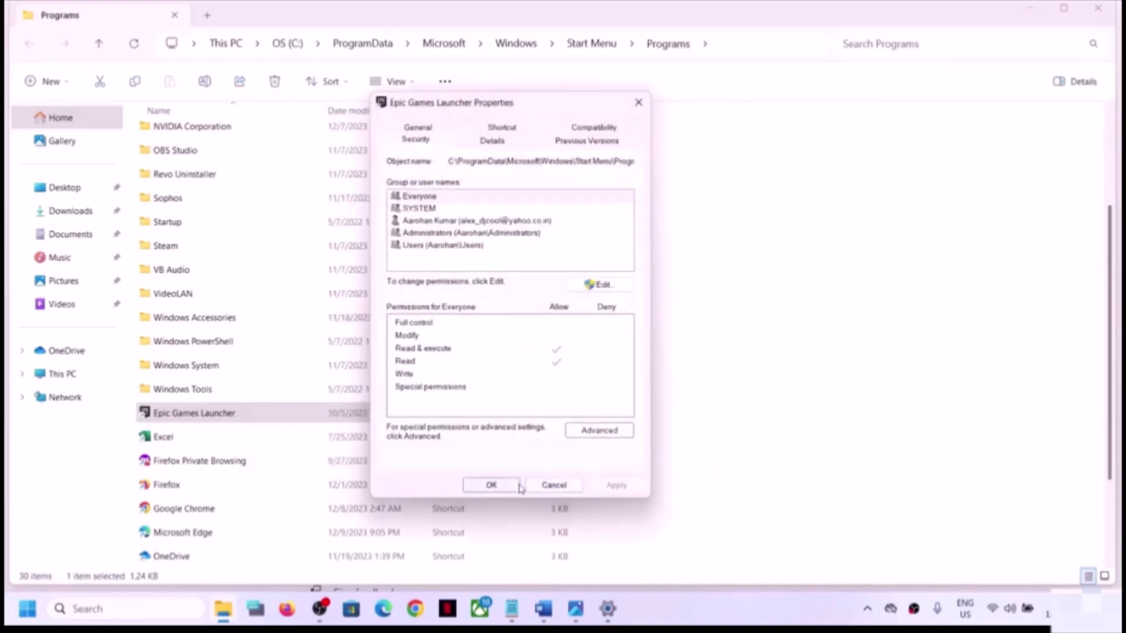
- Allow Everyone to modify the shortcut, apply, and close its Properties
left_click(600, 285)
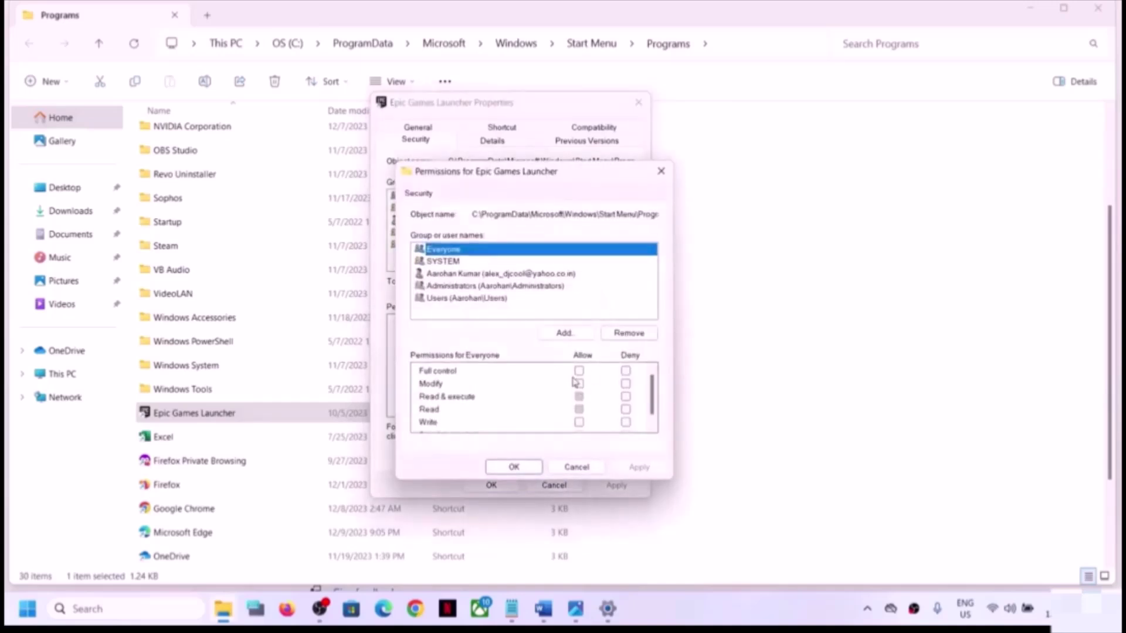
left_click(577, 383)
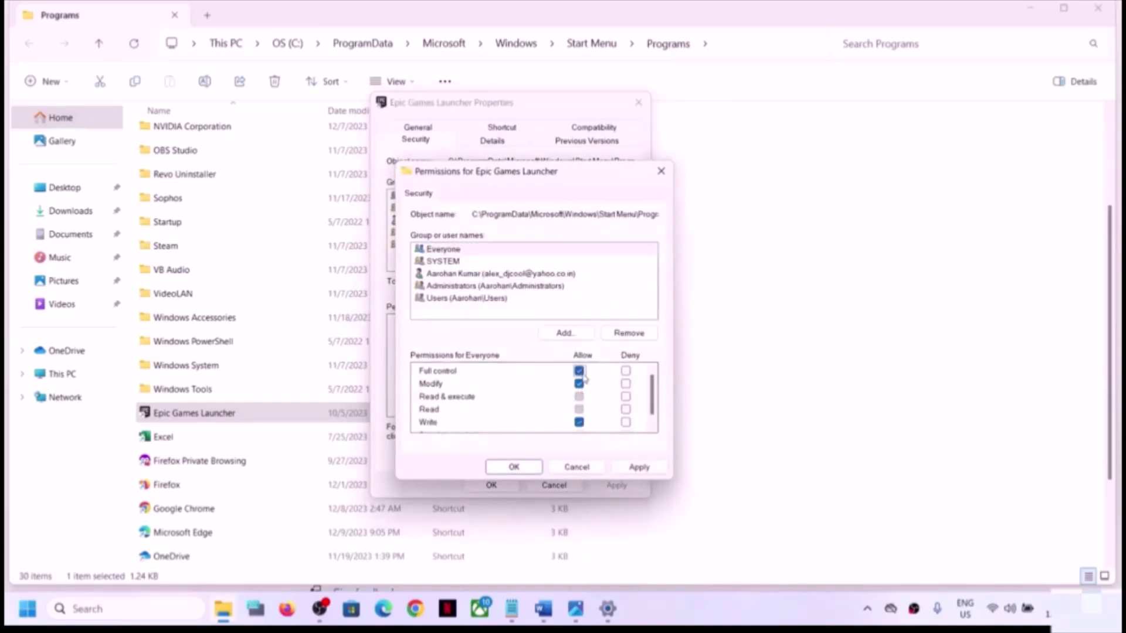
left_click(639, 467)
left_click(513, 467)
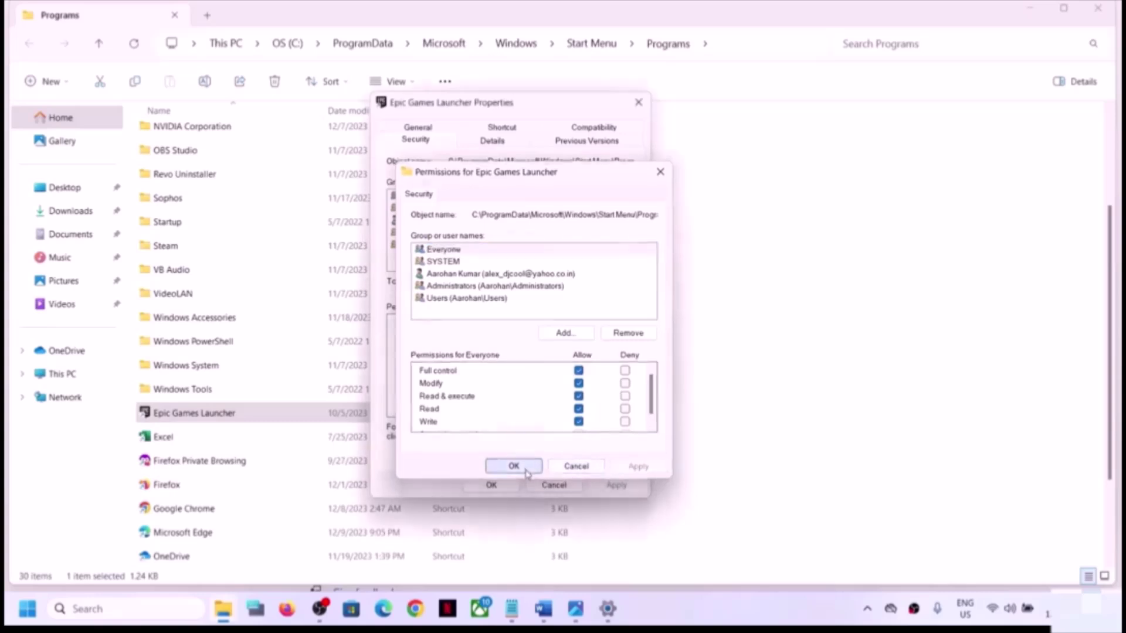
left_click(491, 485)
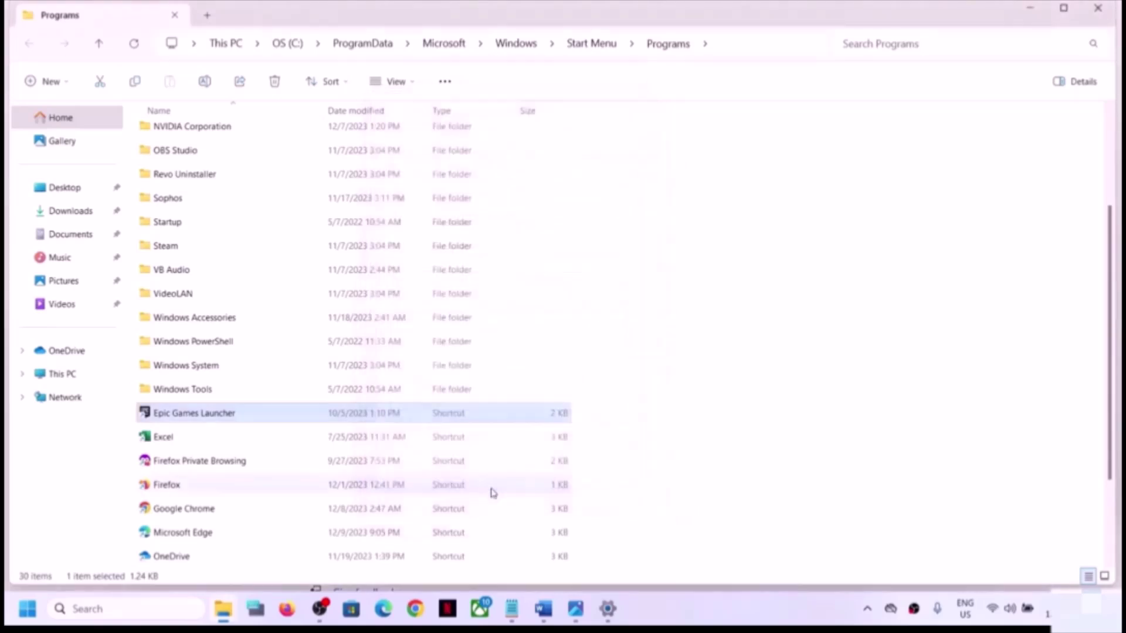
- Reopen the shortcut's advanced security settings from Properties > Security
right_click(210, 418)
left_click(270, 371)
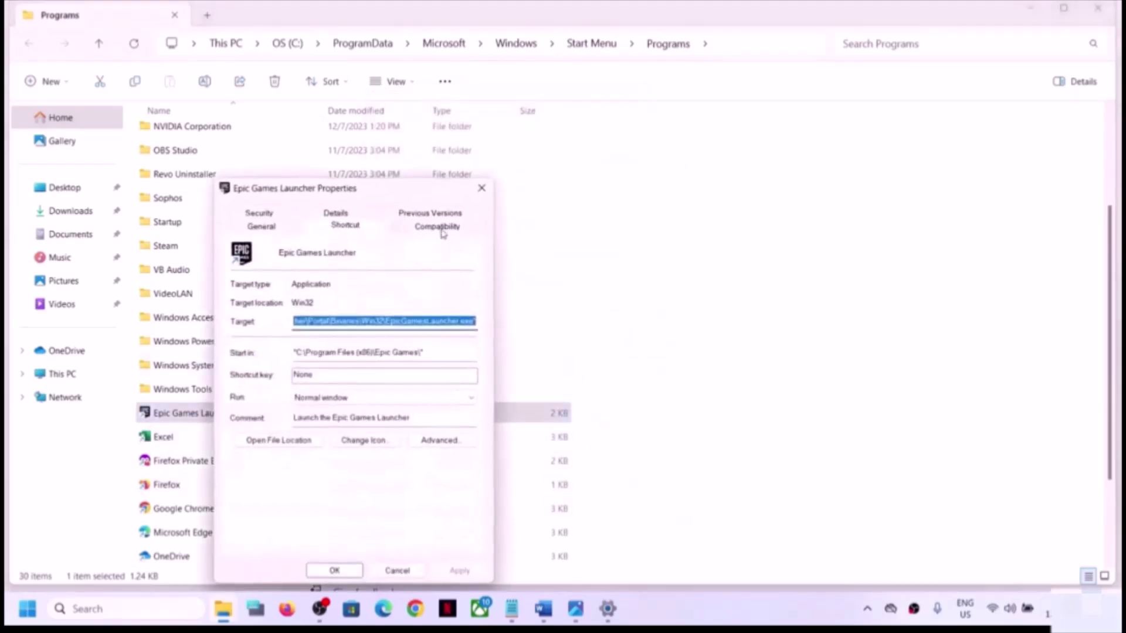
left_click_drag(403, 200, 515, 151)
left_click(378, 161)
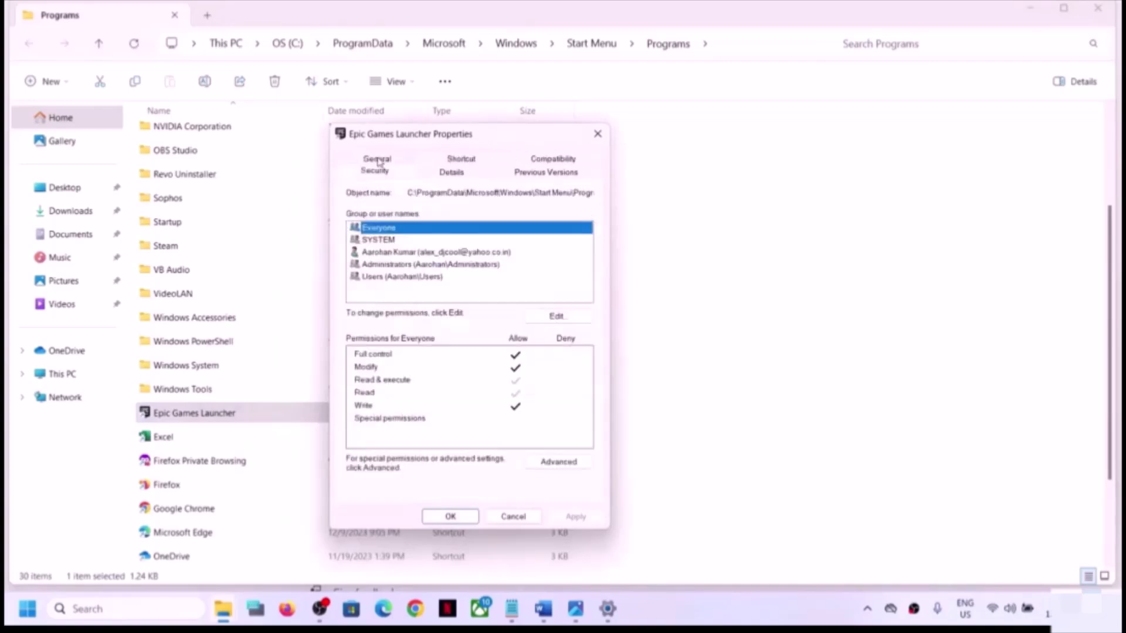
left_click(557, 461)
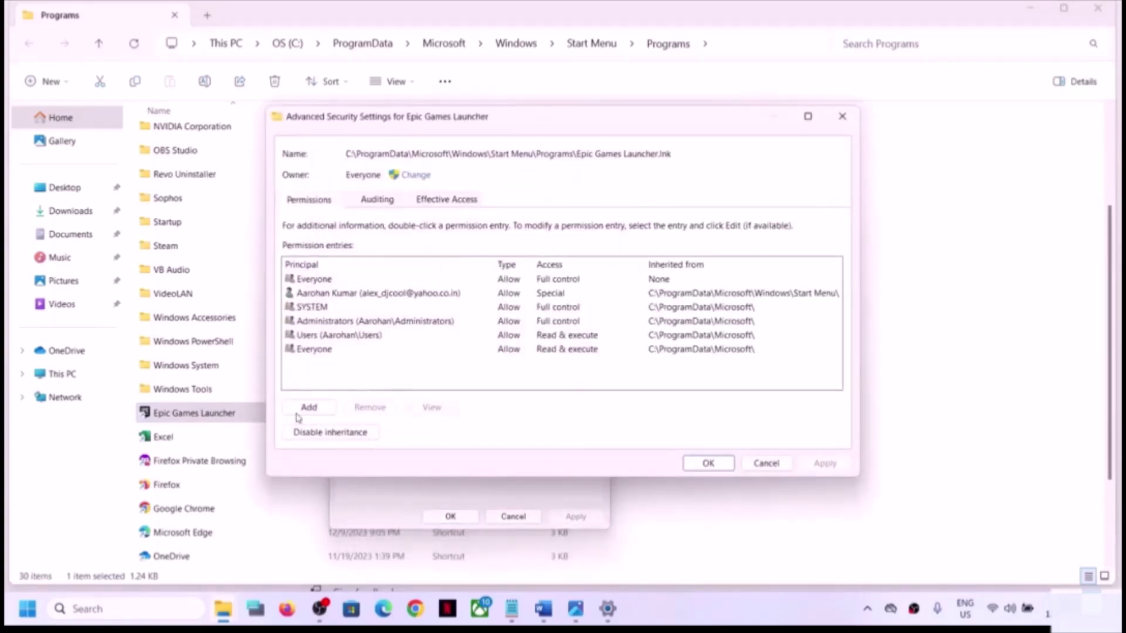
- Add a permission entry granting 'everyone' Full control, apply it, and close all dialogs
left_click(310, 408)
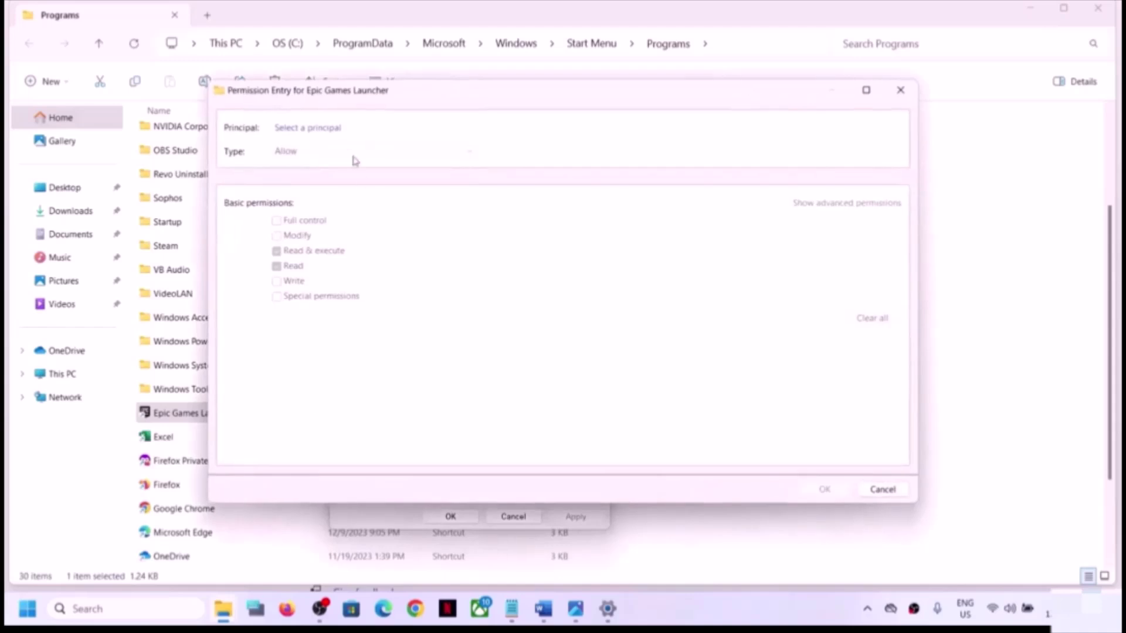
left_click(306, 132)
type("ever")
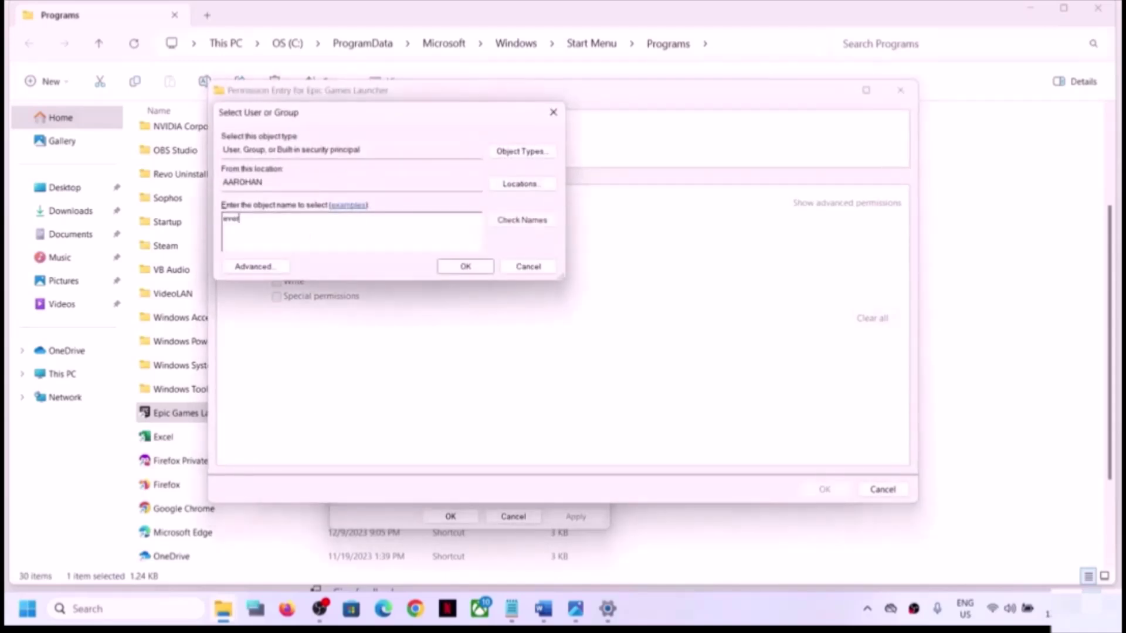
type("yone")
left_click(520, 226)
left_click(466, 268)
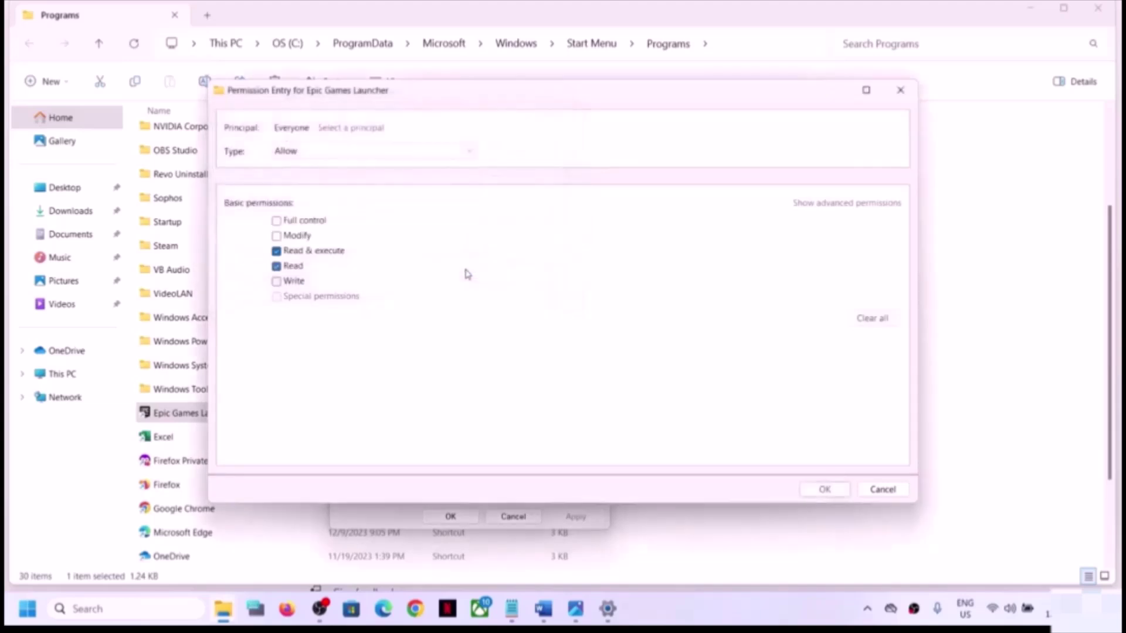
left_click(276, 221)
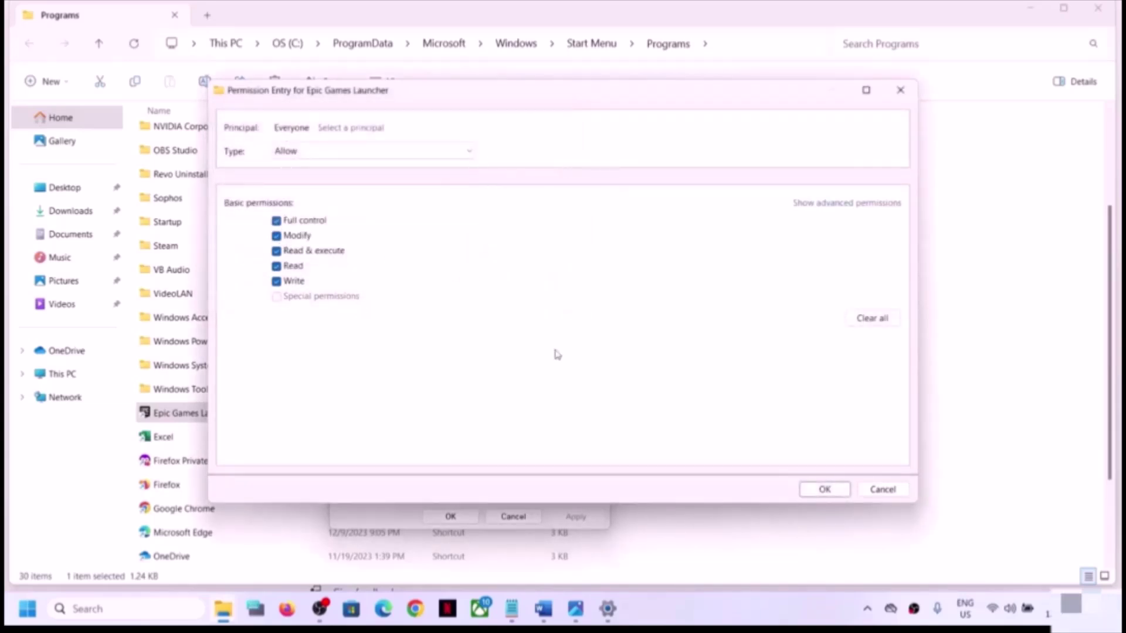
left_click(826, 490)
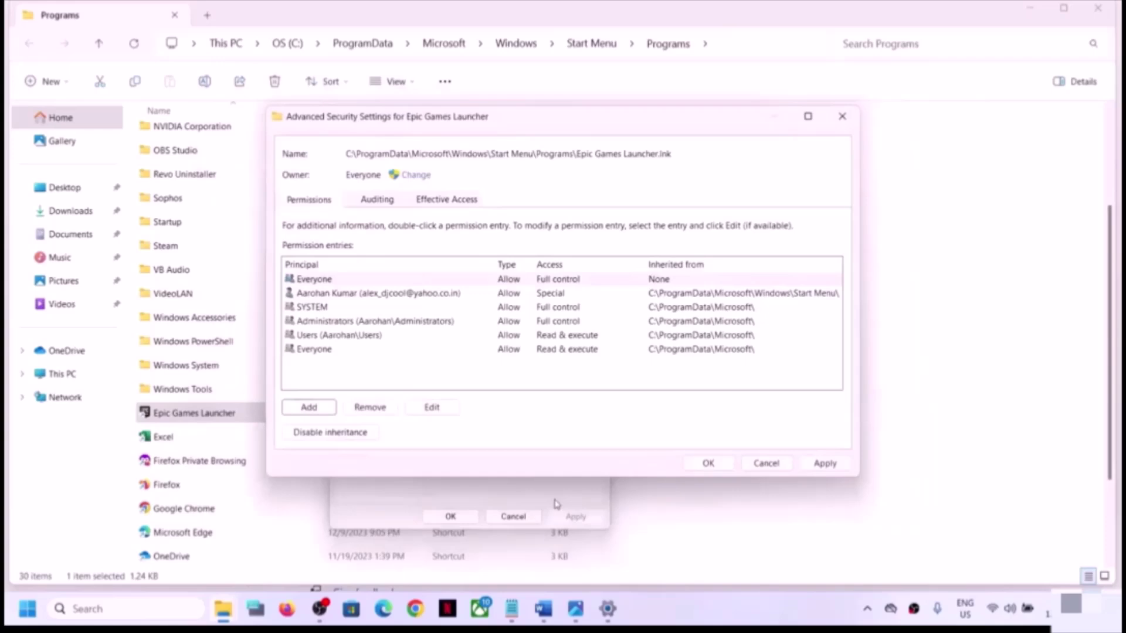
left_click(824, 467)
left_click(711, 466)
left_click(449, 517)
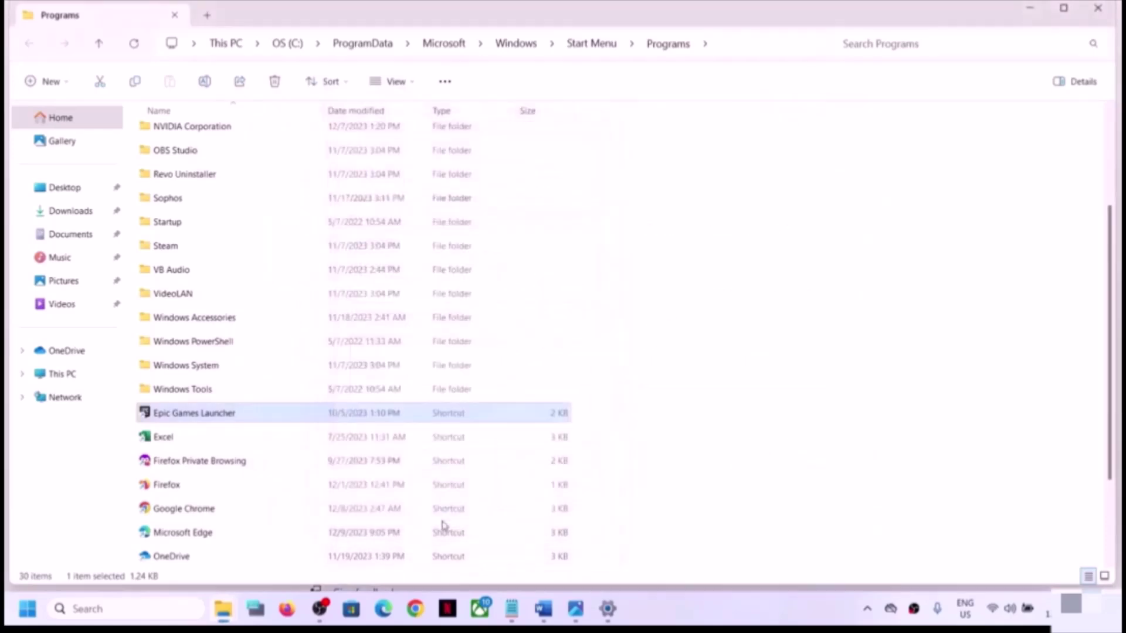
- In the Word guide, select the Step 5 download, ZIP extraction and EOS path instructions
left_click(543, 608)
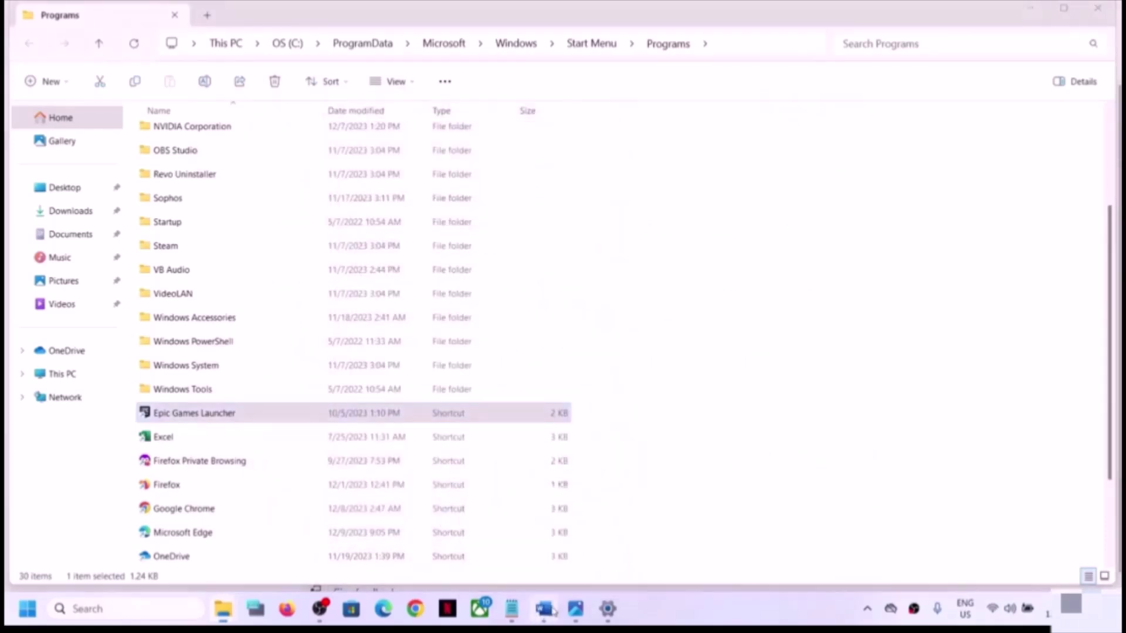
scroll(307, 326, "down", 5)
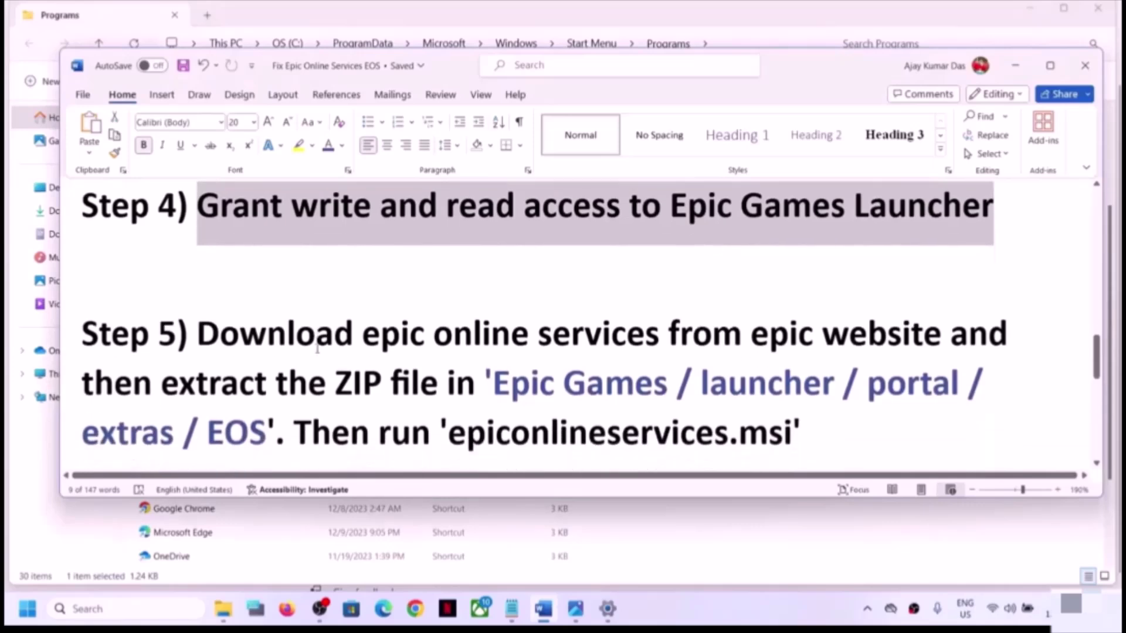
left_click_drag(211, 284, 922, 280)
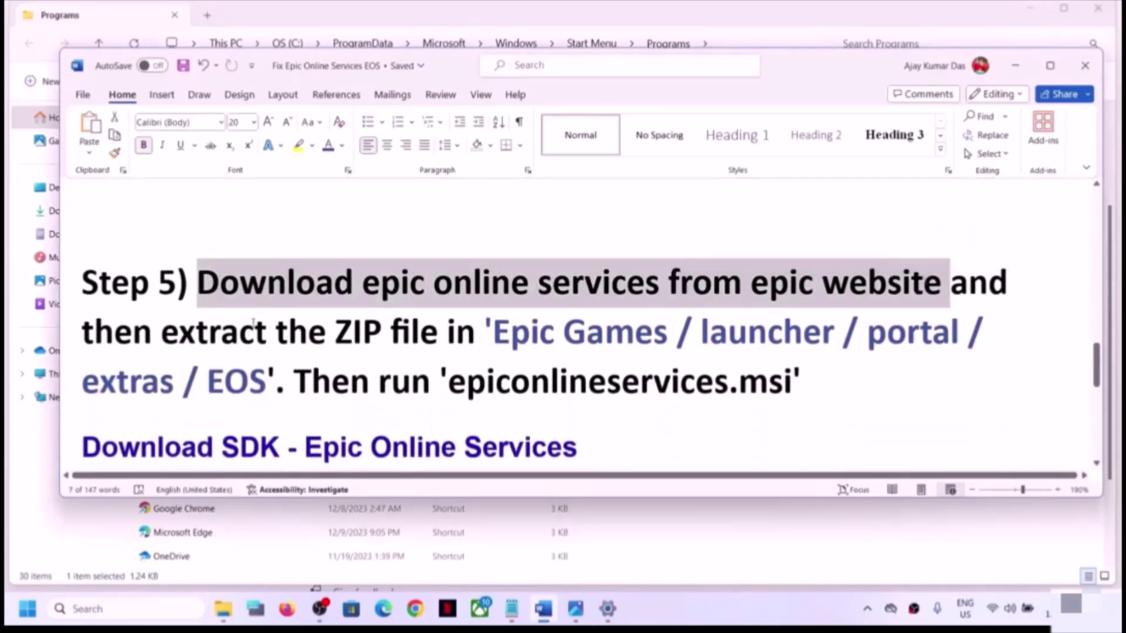
left_click_drag(184, 330, 279, 371)
left_click(588, 330)
- Copy the 'Download SDK - Epic Online Services' line
scroll(276, 373, "down", 1)
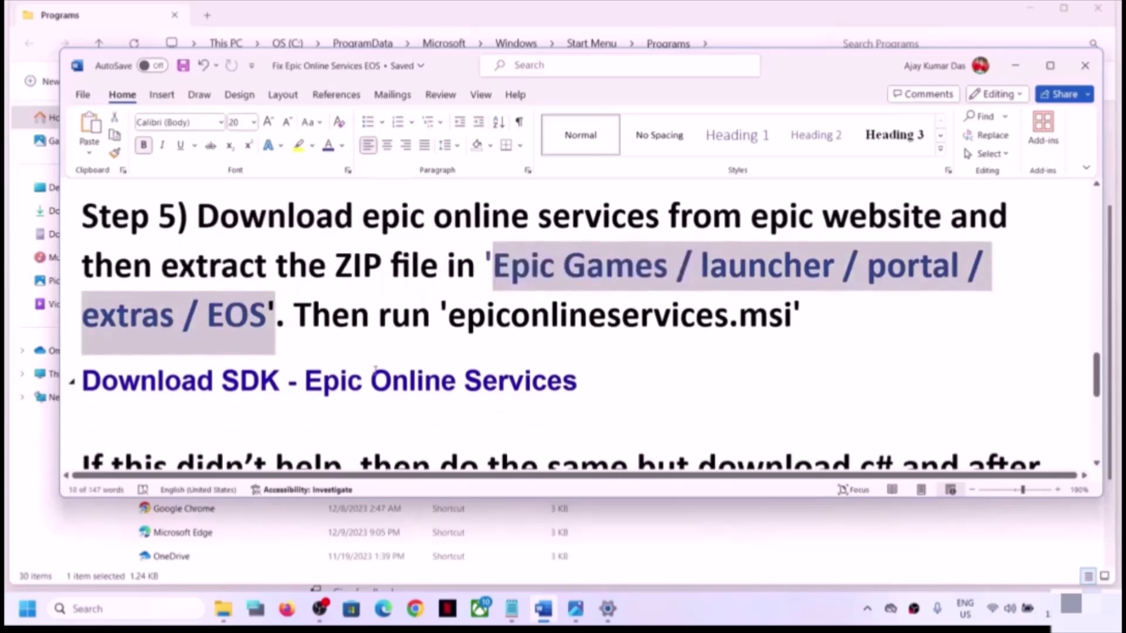
triple_click(201, 389)
key("ctrl+c")
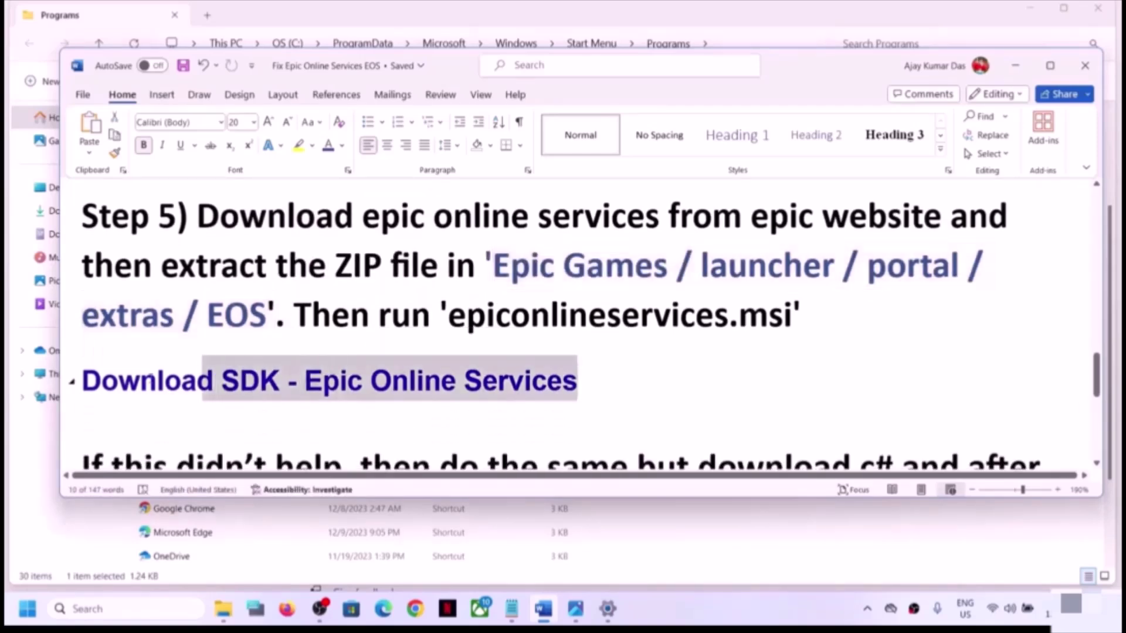
right_click(201, 390)
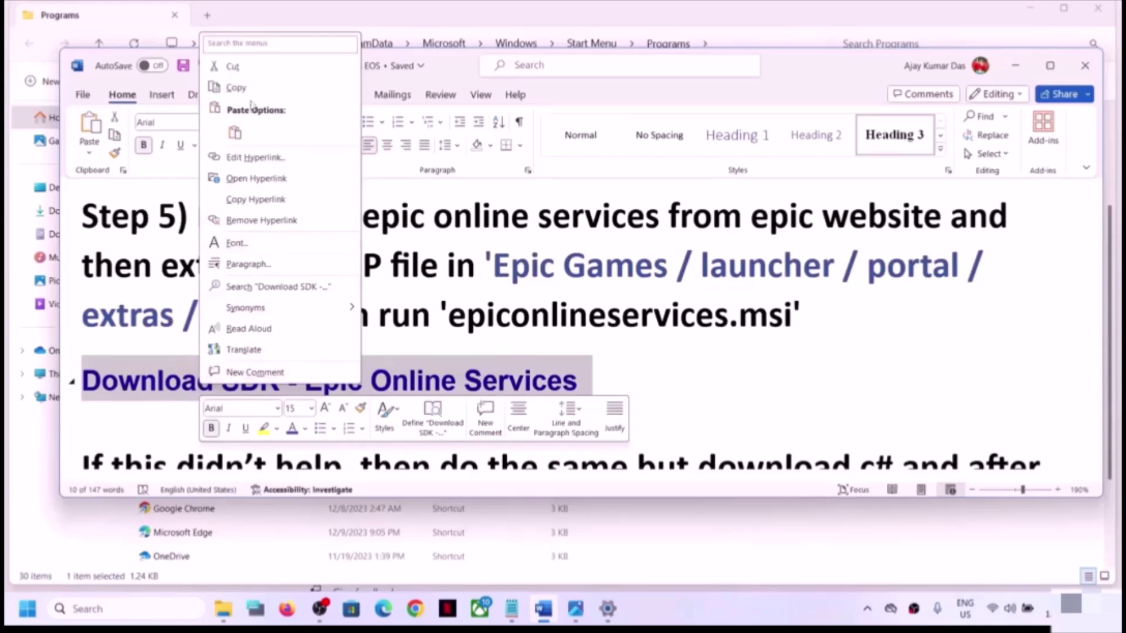
left_click(254, 104)
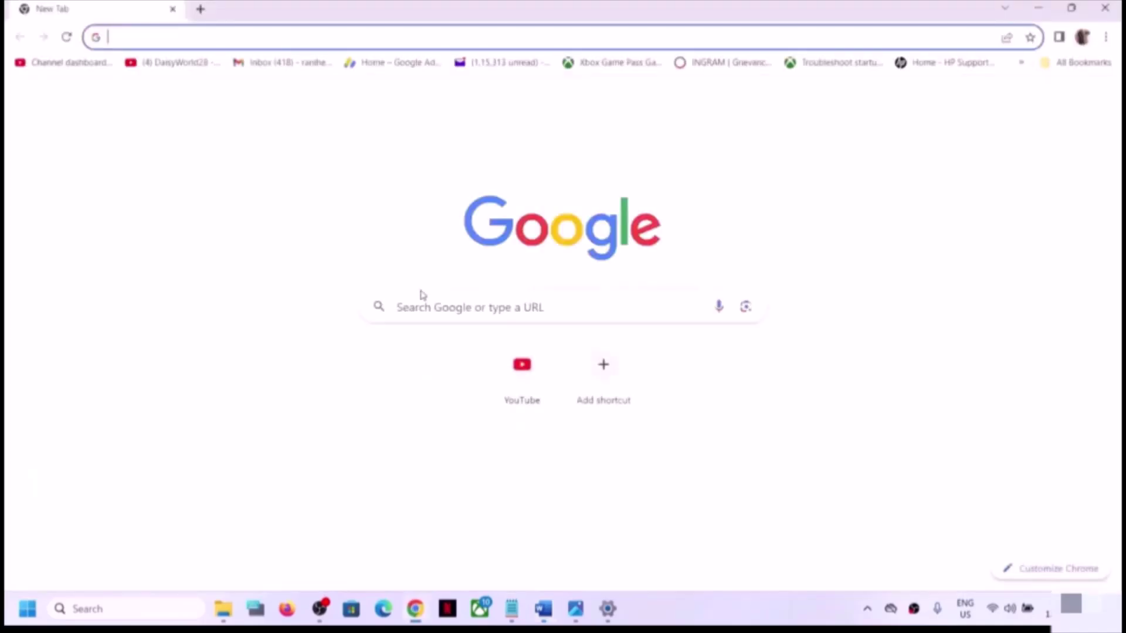
- Search Google for the copied page title and open the dev.epicgames.com SDK download result
key("ctrl+v")
key("Return")
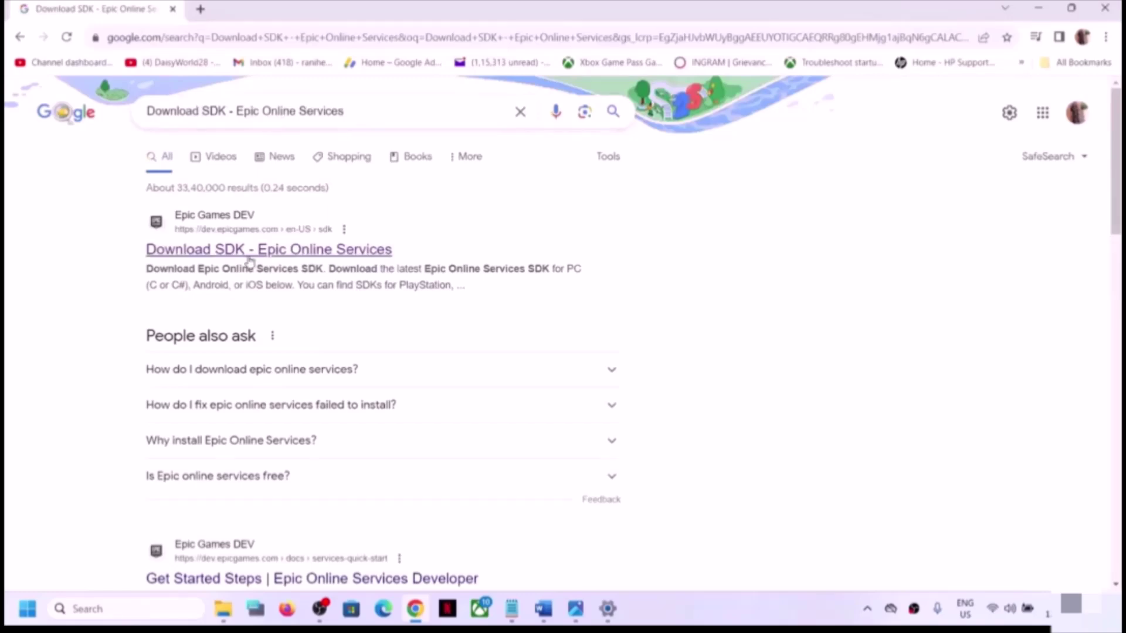
left_click(286, 257)
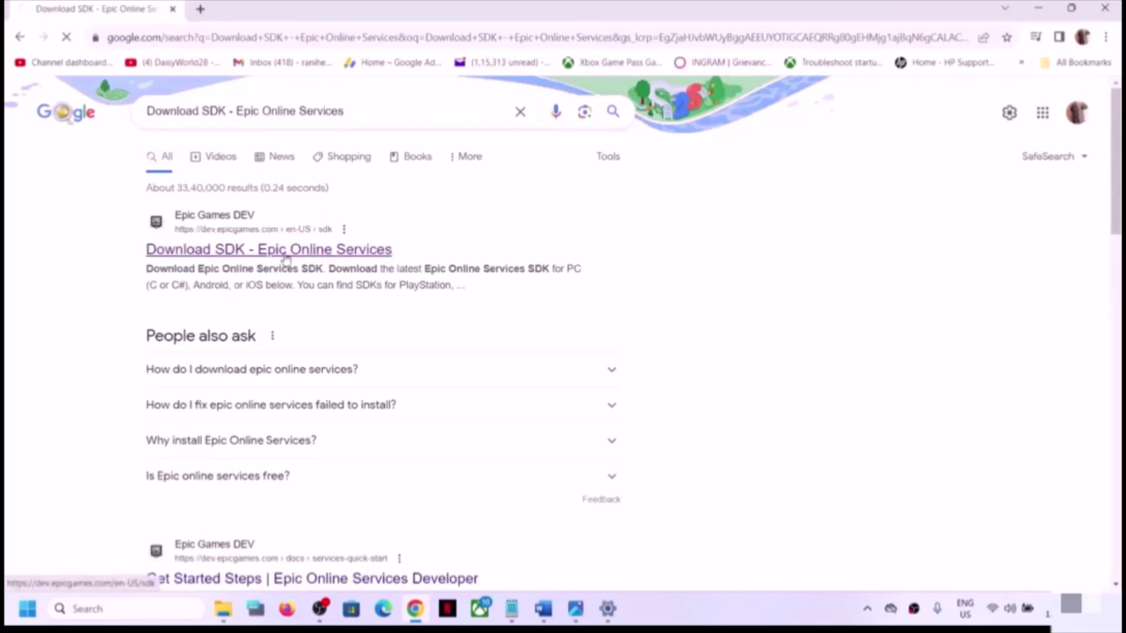
- Choose C SDK as the SDK Type and start its download
scroll(467, 326, "down", 10)
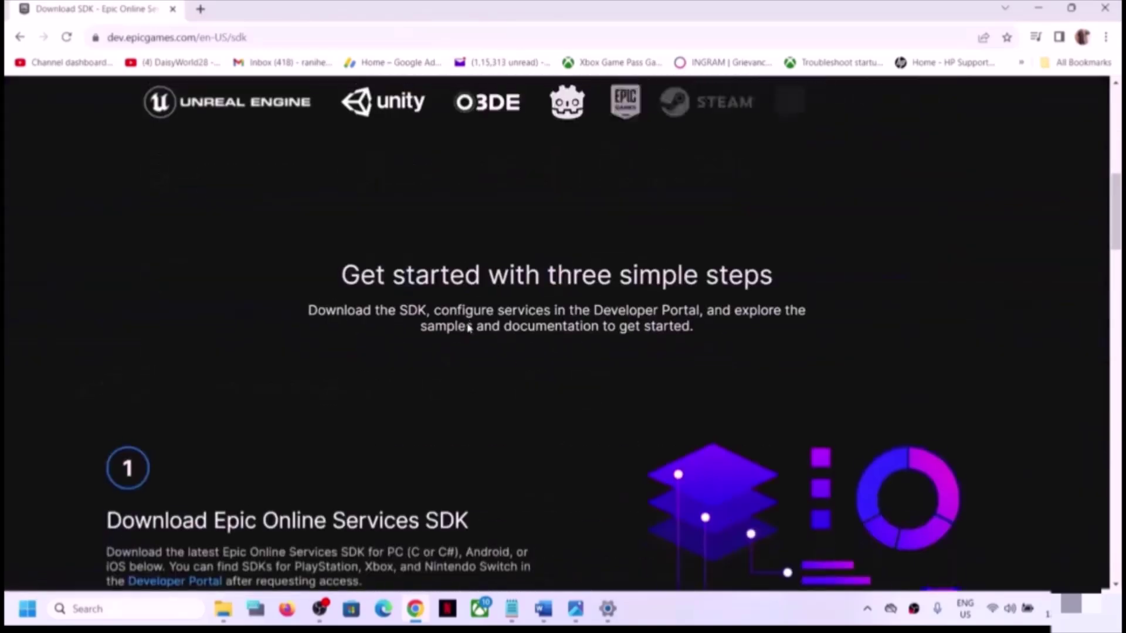
scroll(468, 327, "down", 5)
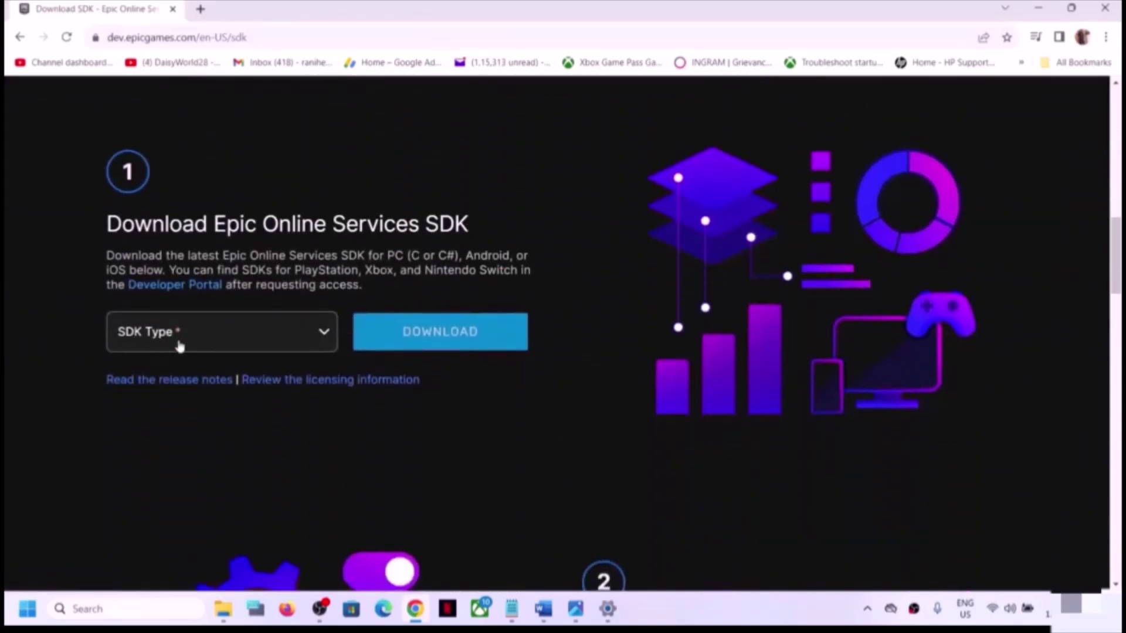
left_click(252, 341)
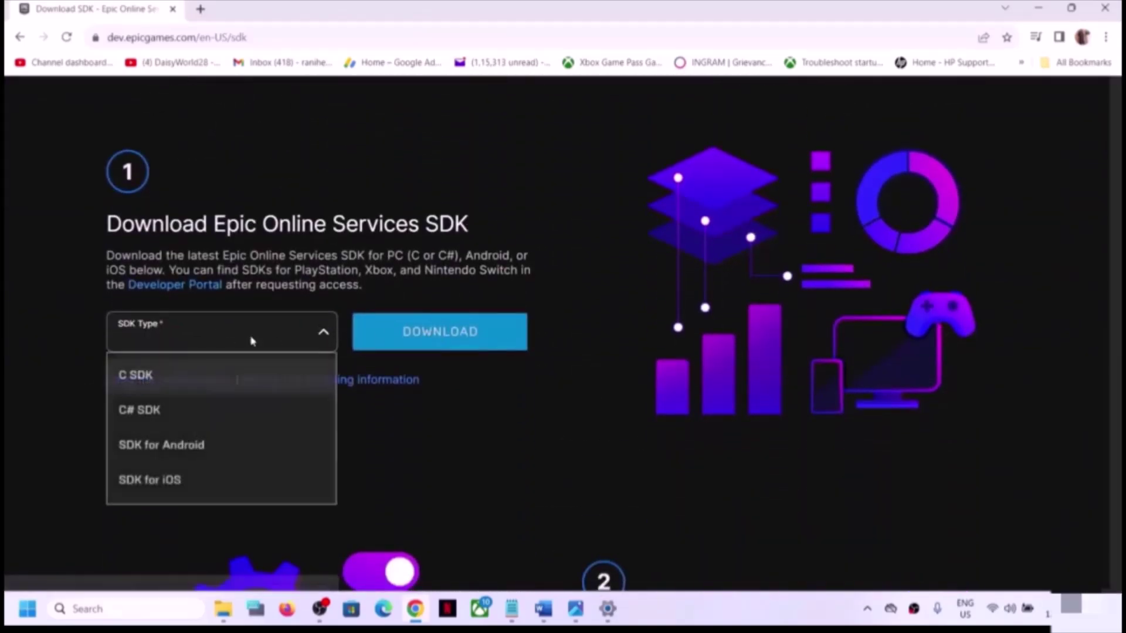
left_click(166, 379)
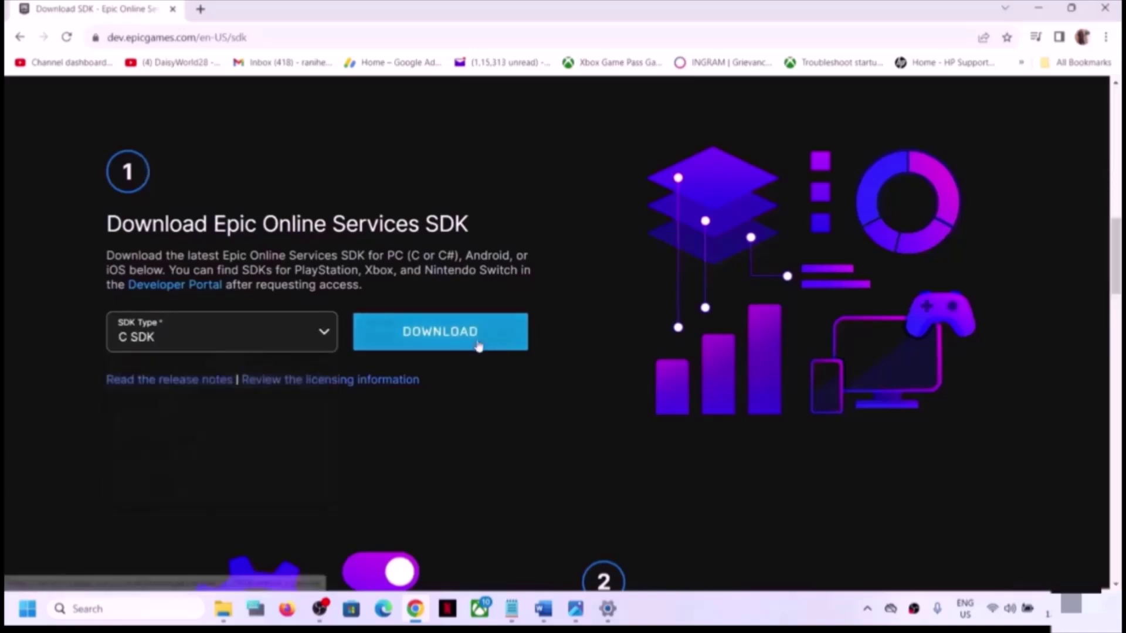
left_click(435, 332)
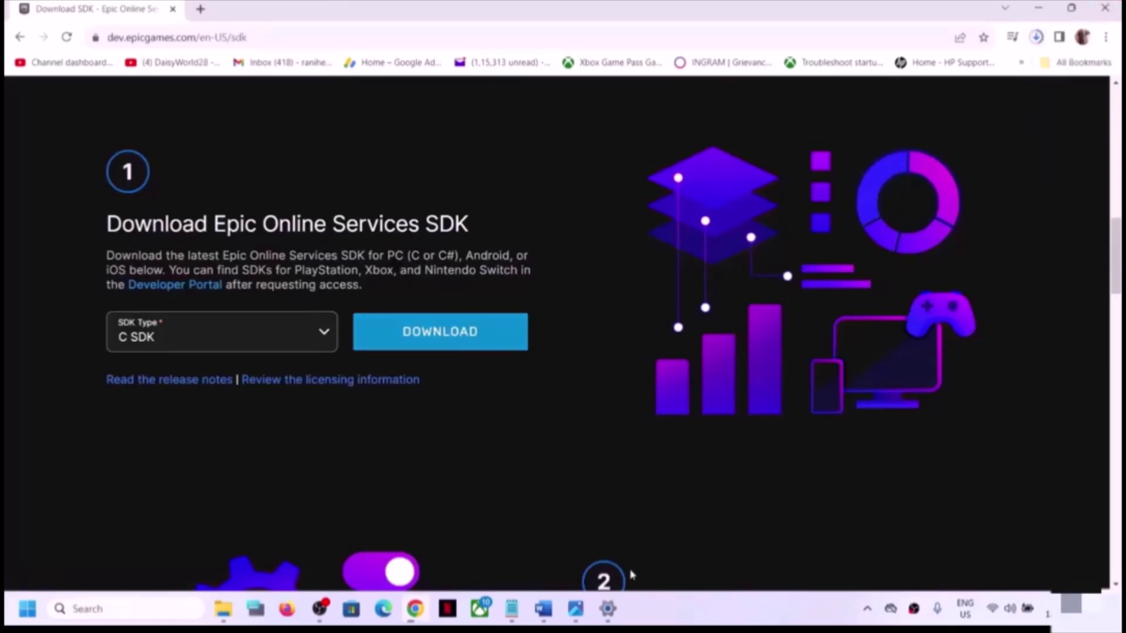
- Highlight the Epic Games launcher EOS path in the instructions document, then minimize it
left_click(543, 609)
left_click_drag(497, 268, 267, 317)
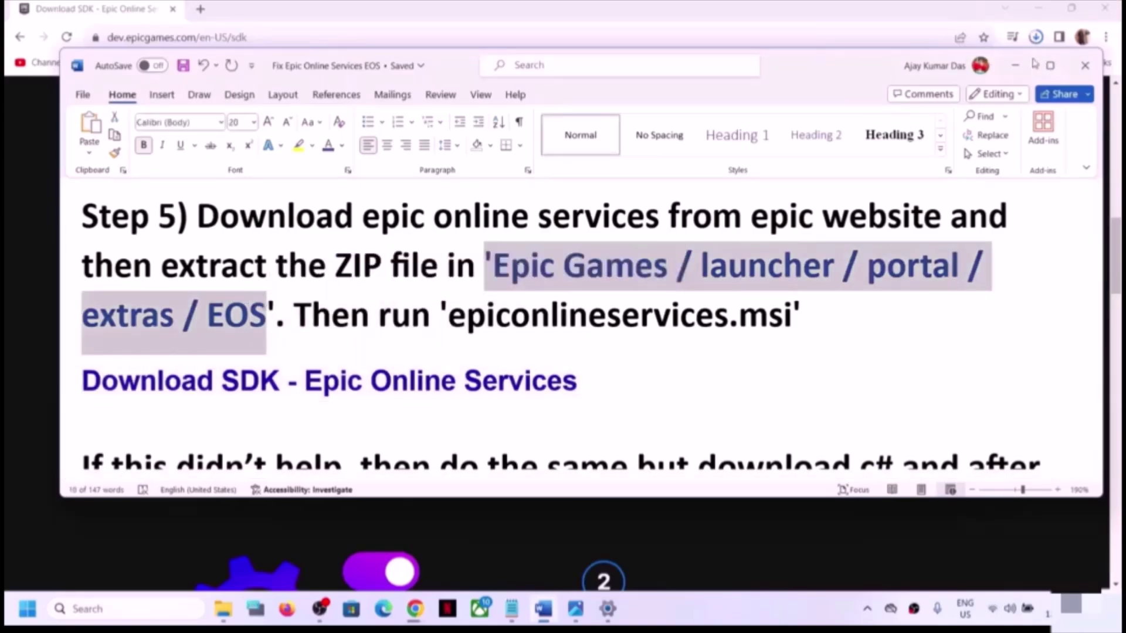
left_click(1015, 65)
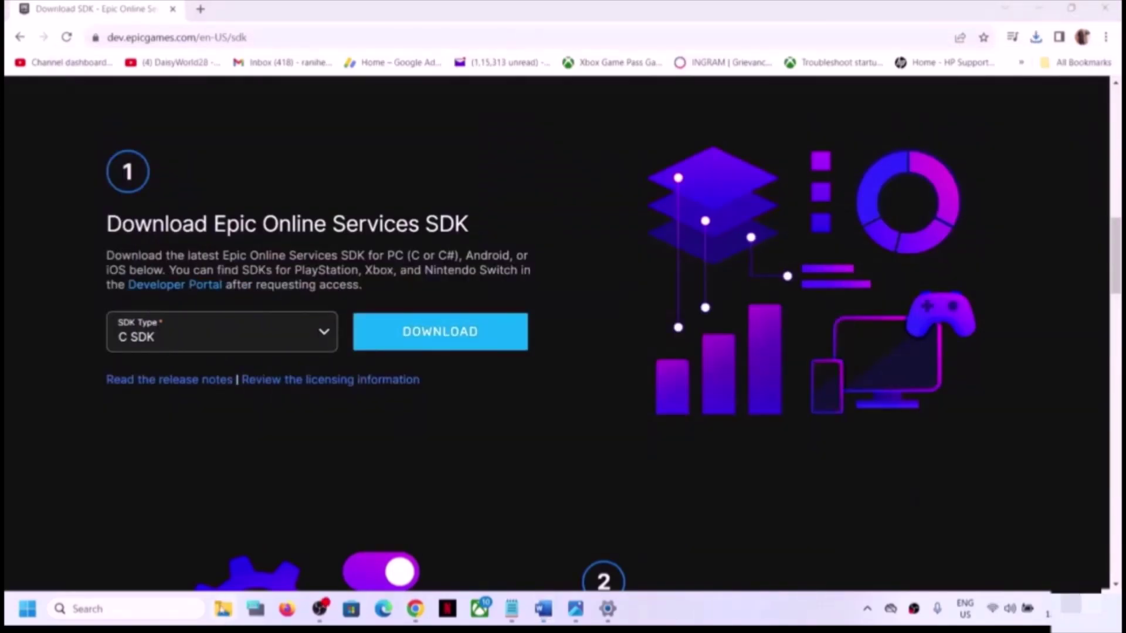
- Start Extract All on the downloaded EOS-SDK zip in Downloads
left_click(223, 609)
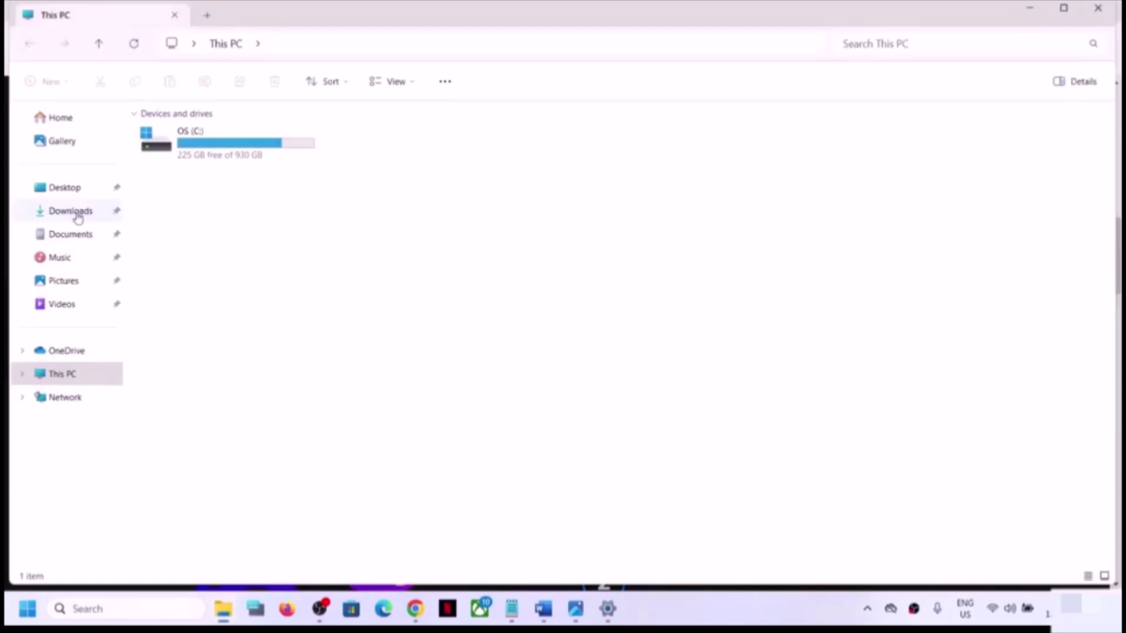
left_click(76, 215)
left_click(180, 185)
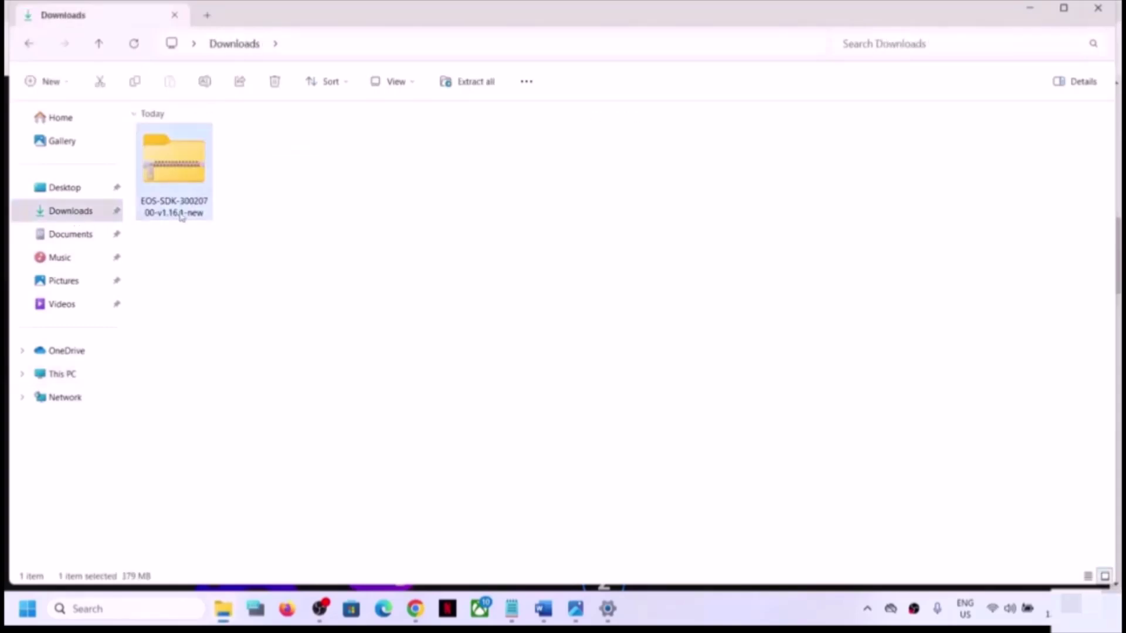
right_click(188, 186)
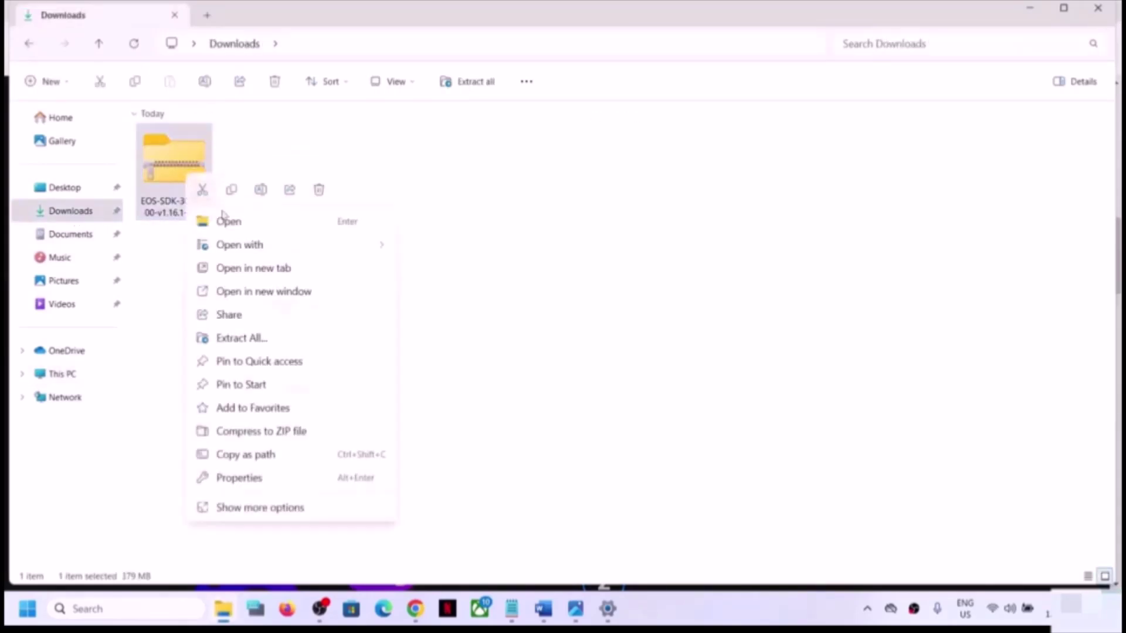
left_click(241, 339)
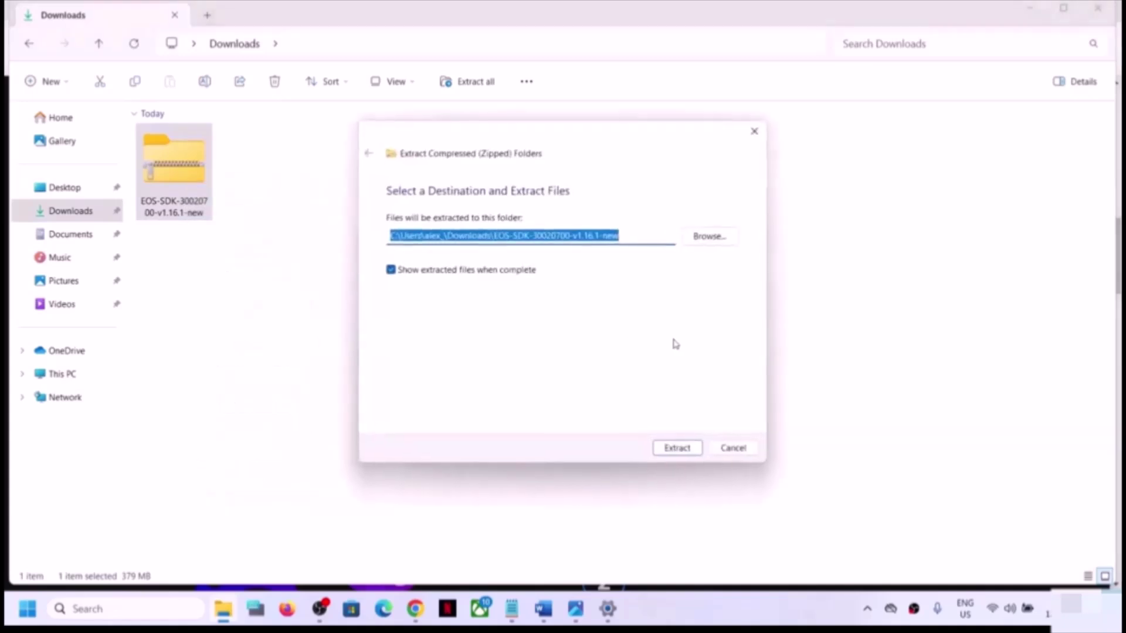
- Browse the extraction destination to C:\Program Files (x86)
left_click(718, 237)
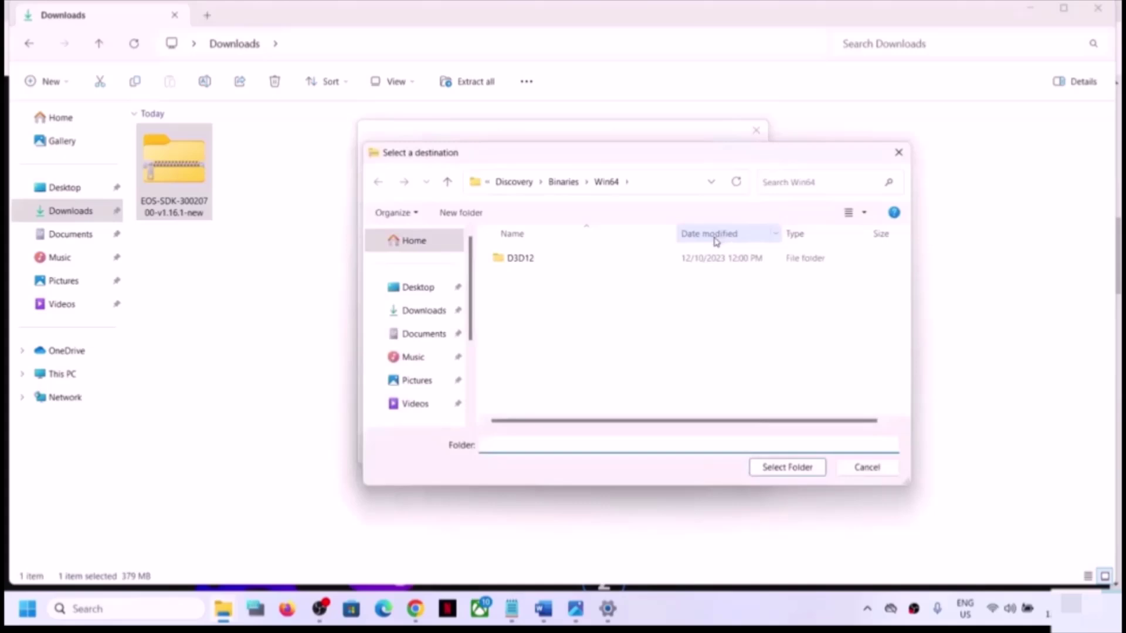
scroll(416, 357, "down", 3)
left_click(428, 353)
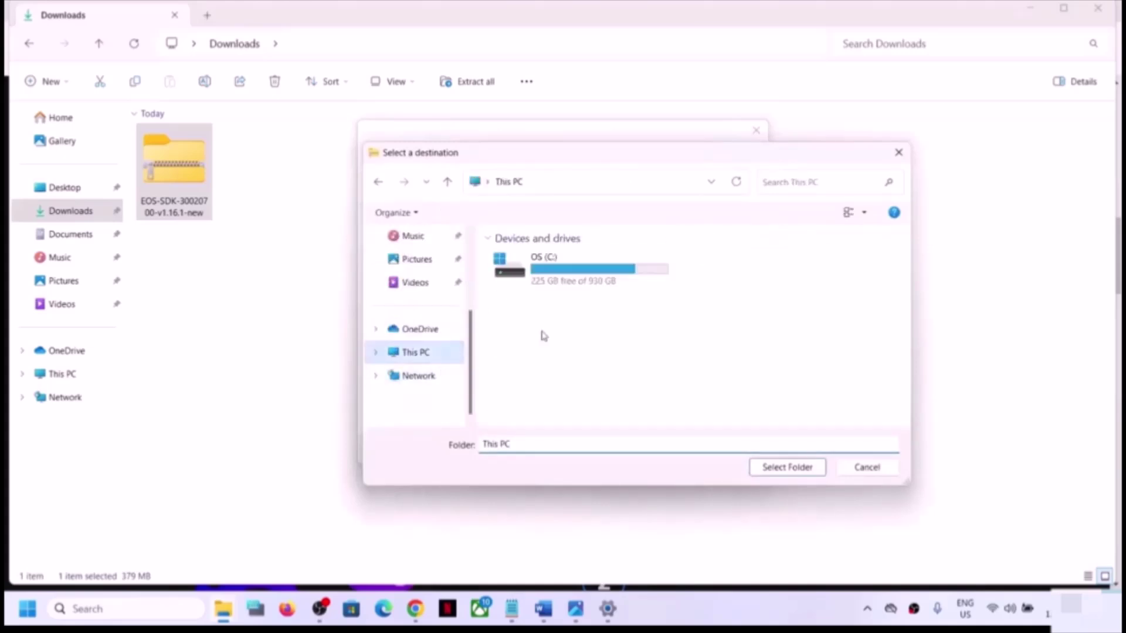
double_click(574, 257)
scroll(576, 319, "down", 5)
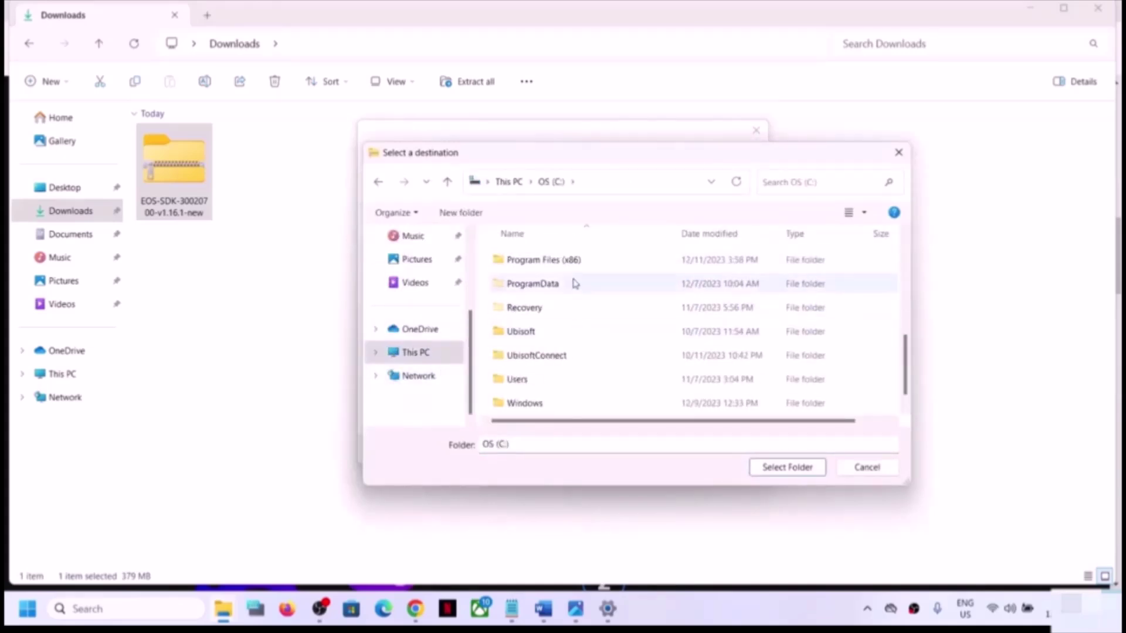
left_click(544, 262)
double_click(559, 264)
- Open the Epic Games\Launcher folder in the destination picker
scroll(577, 334, "down", 1)
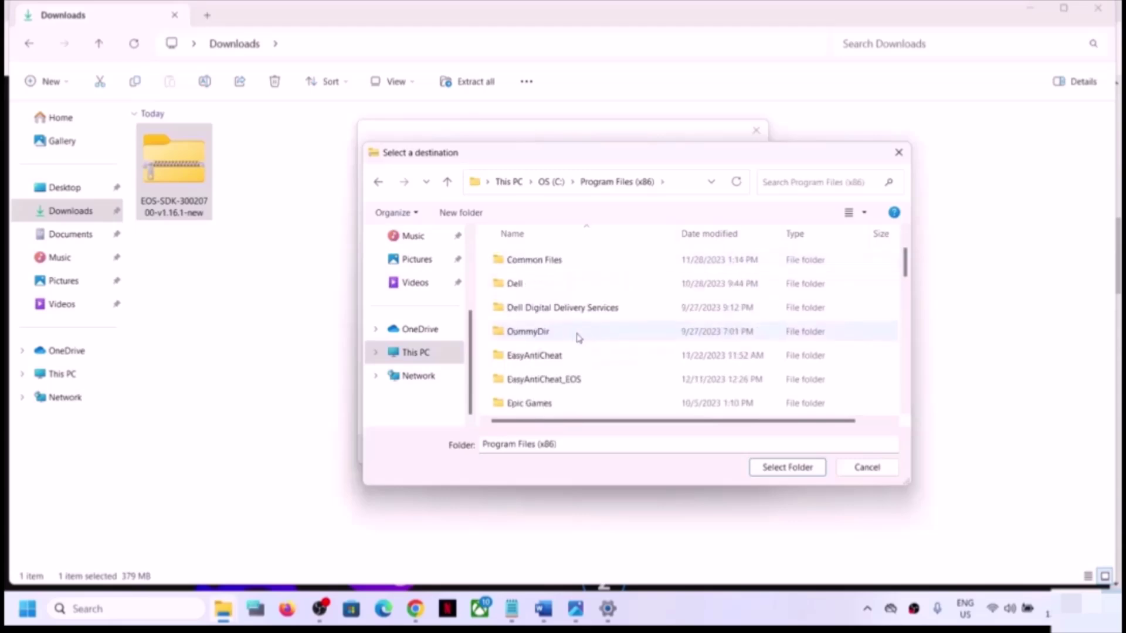
left_click(557, 334)
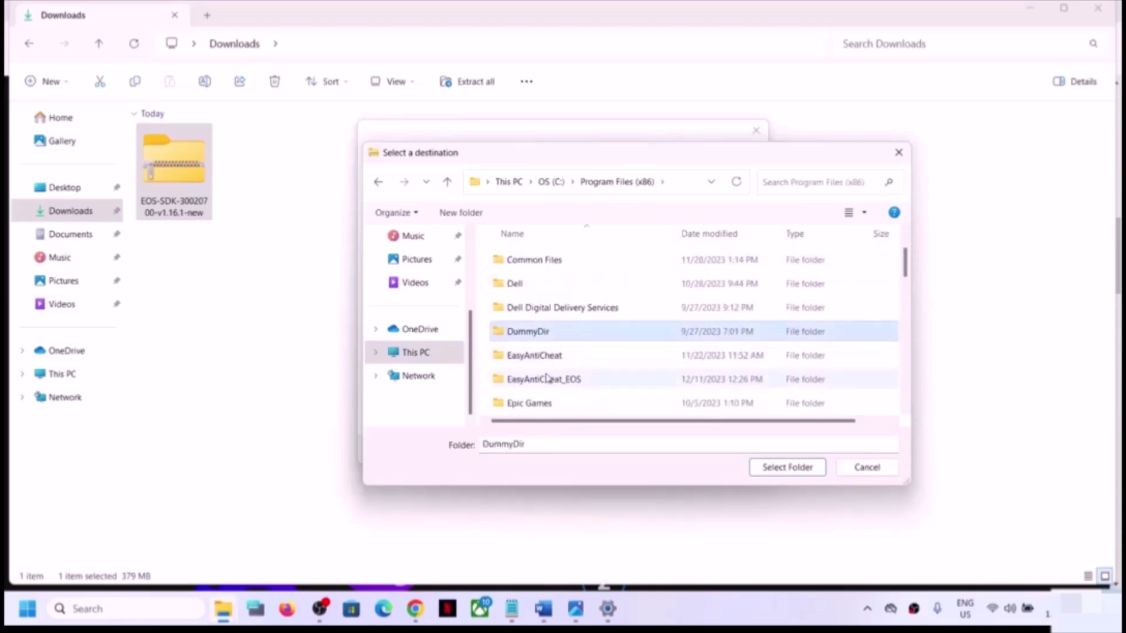
scroll(566, 328, "down", 2)
left_click(540, 261)
scroll(592, 313, "up", 1)
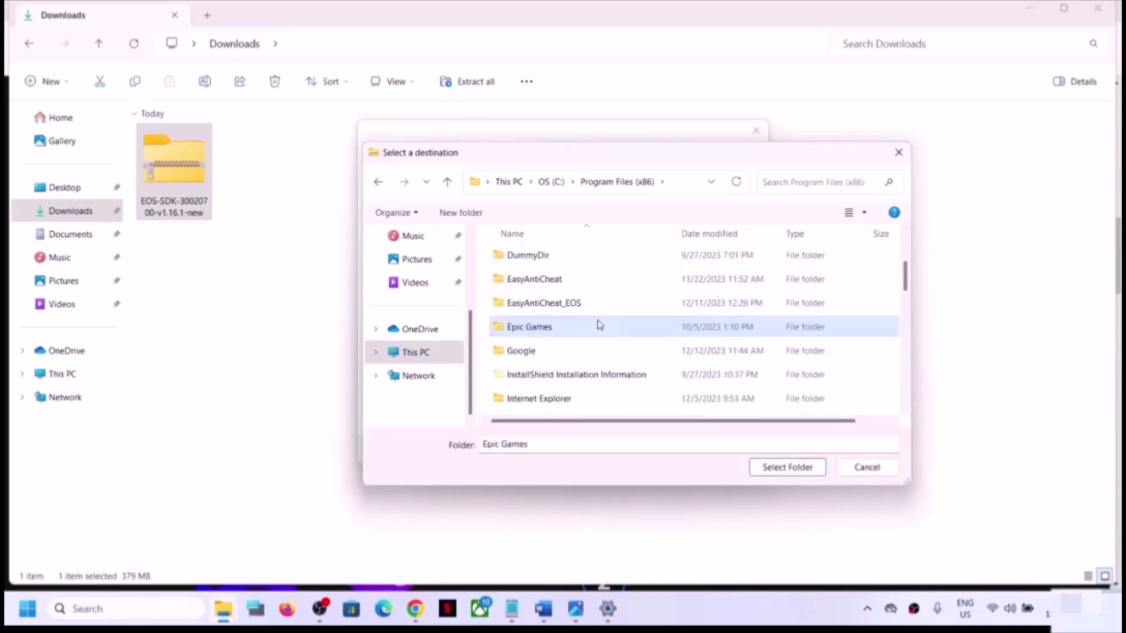
double_click(527, 327)
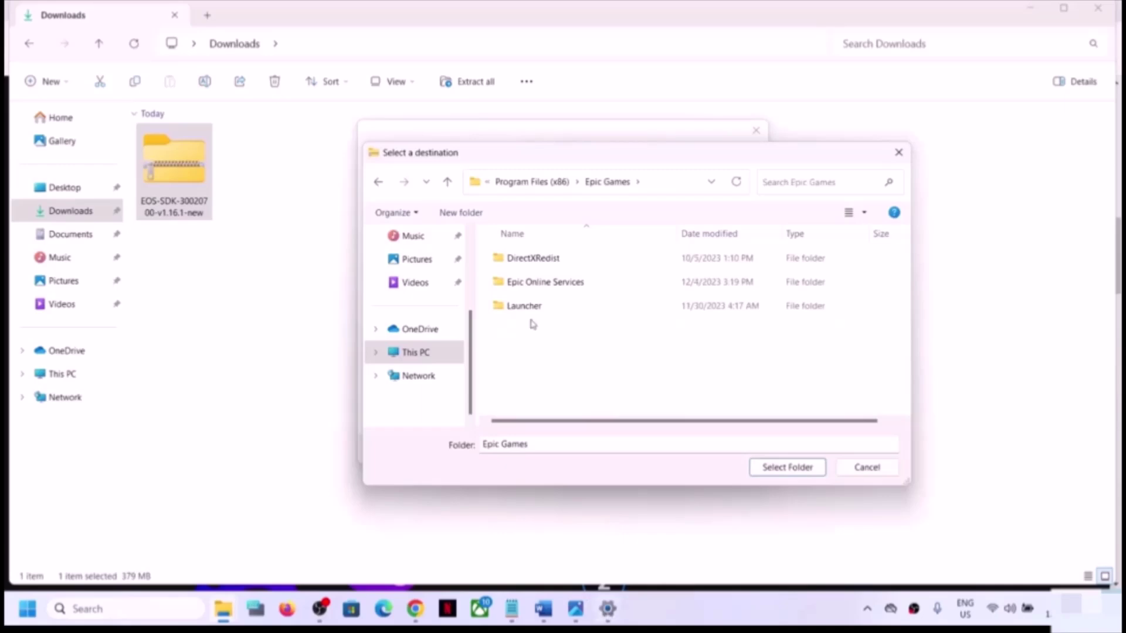
double_click(515, 302)
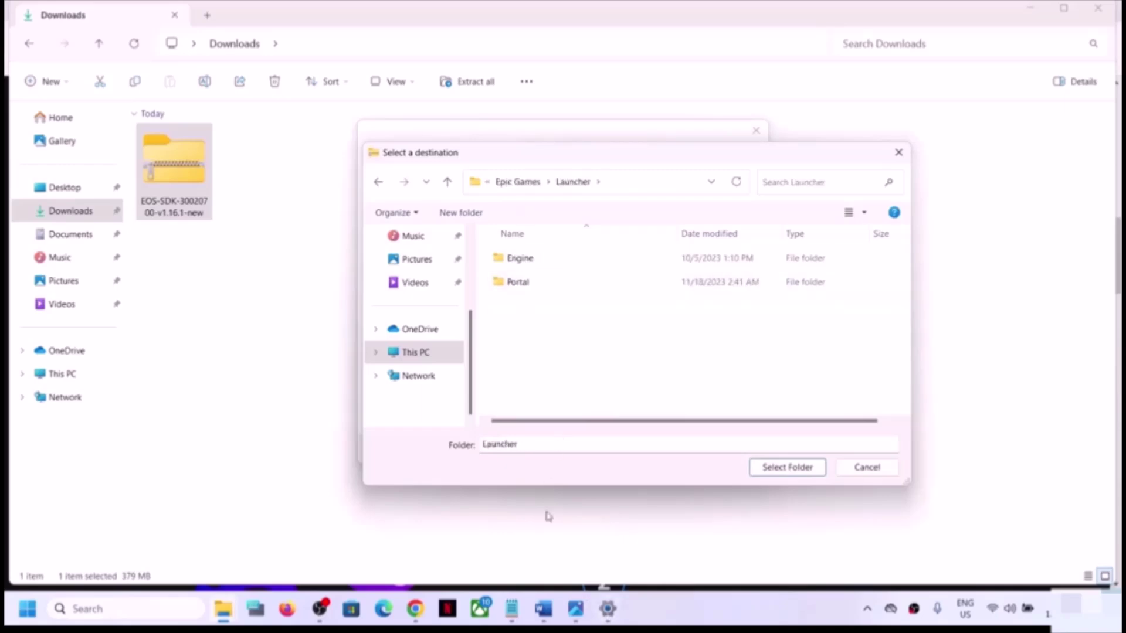
- Checking the guide's path, open Portal\Extras in the destination picker
left_click(541, 611)
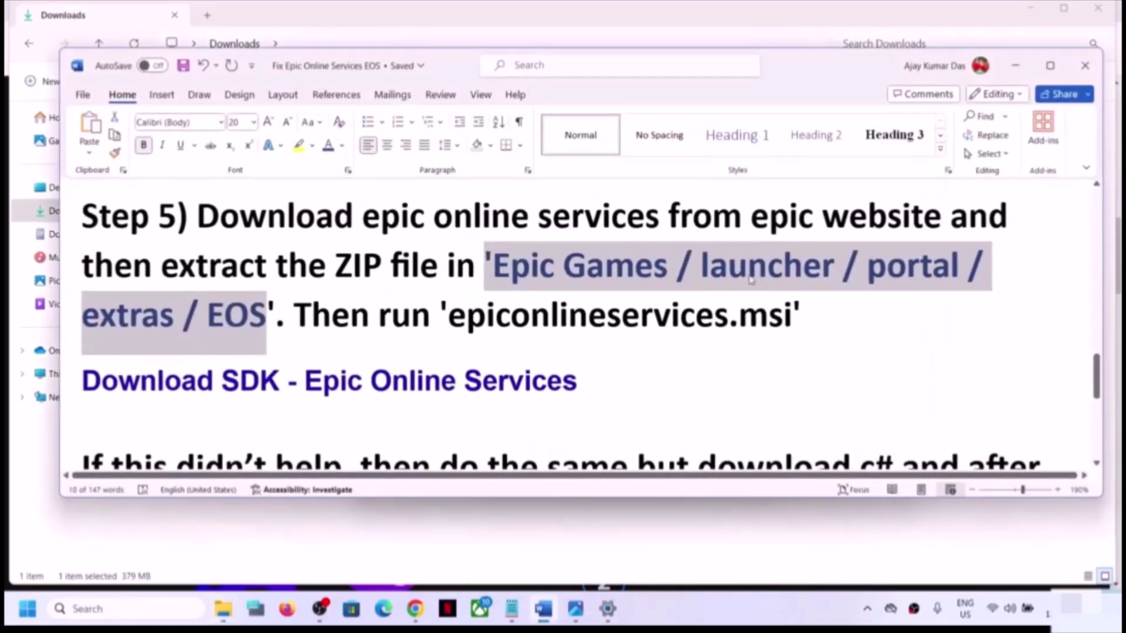
key("alt+Tab")
left_click(522, 281)
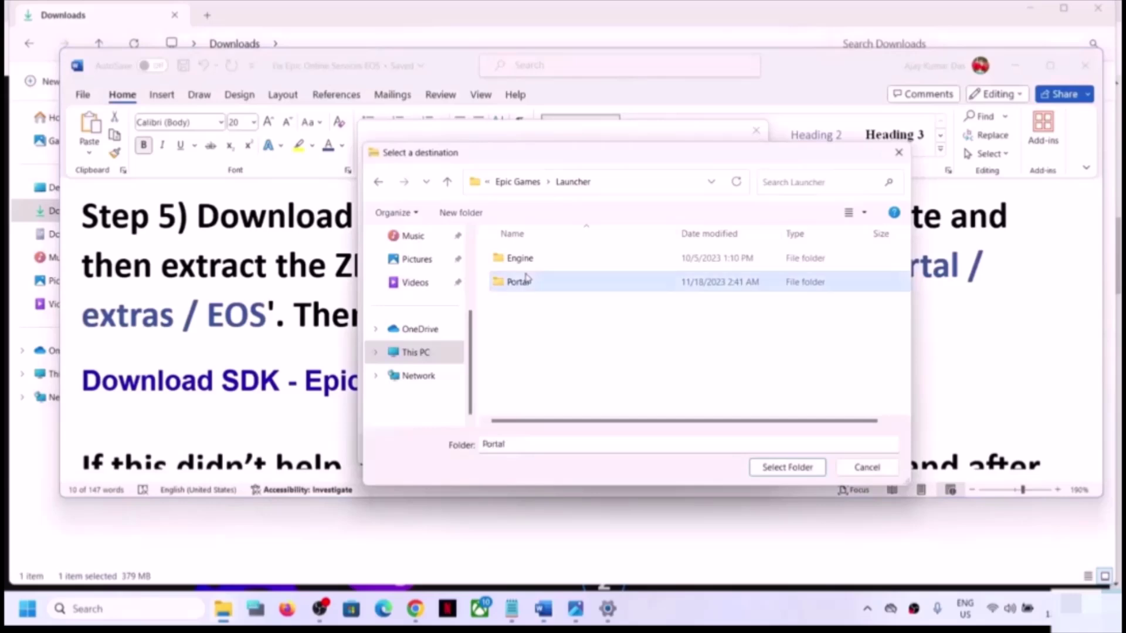
double_click(518, 282)
key("alt+Tab")
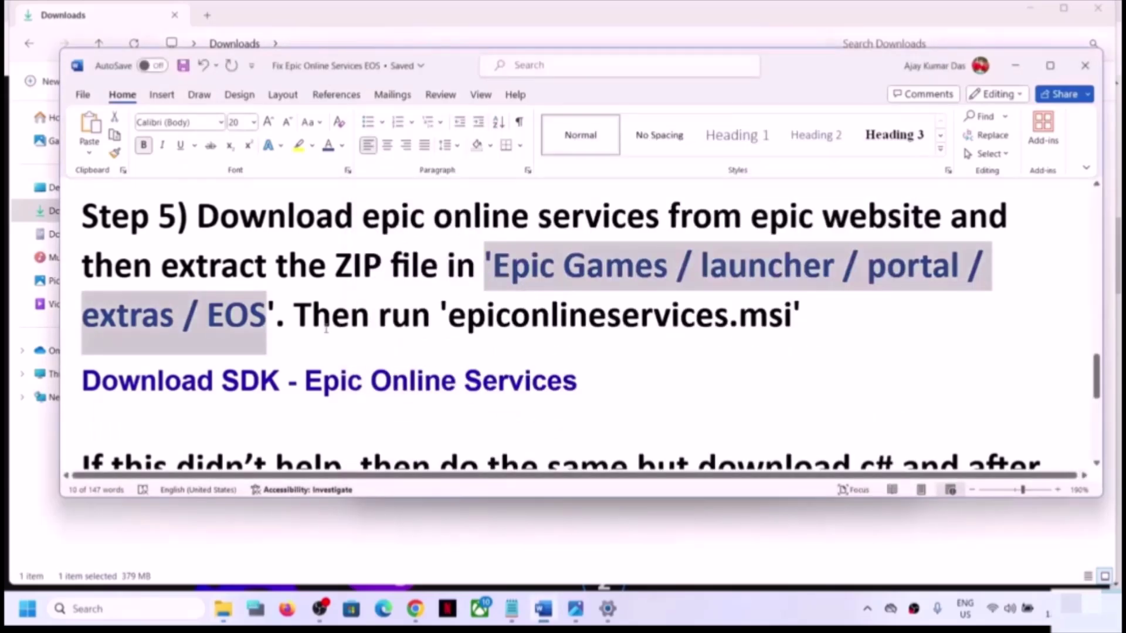
key("alt+Tab")
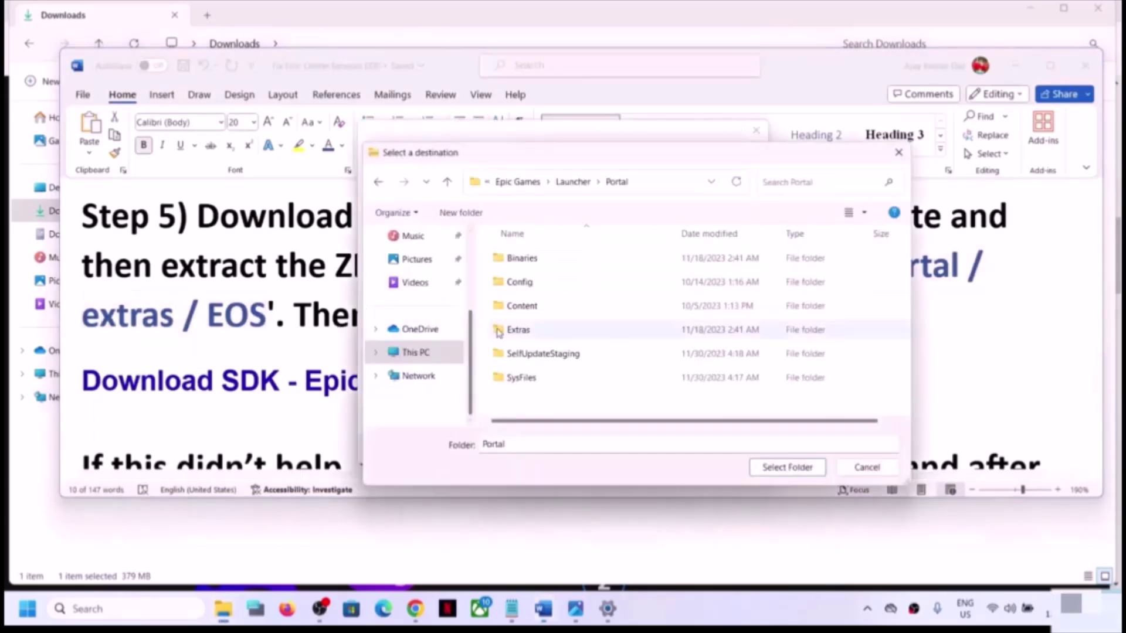
left_click(516, 332)
double_click(534, 339)
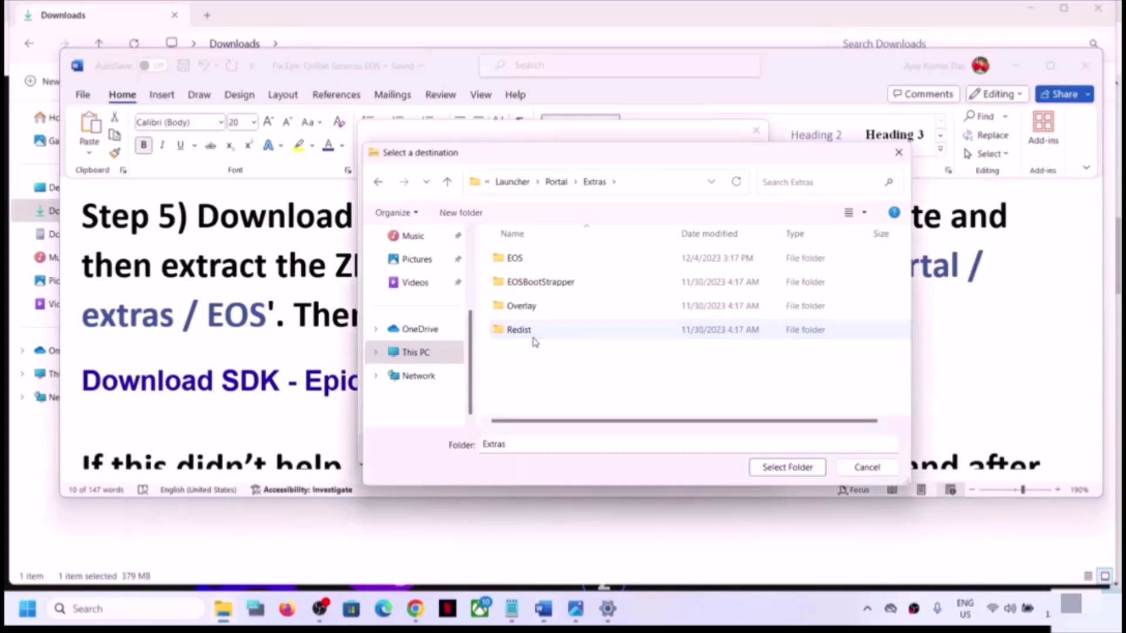
- Select the EOS folder as destination and extract the SDK into it
key("alt+Tab")
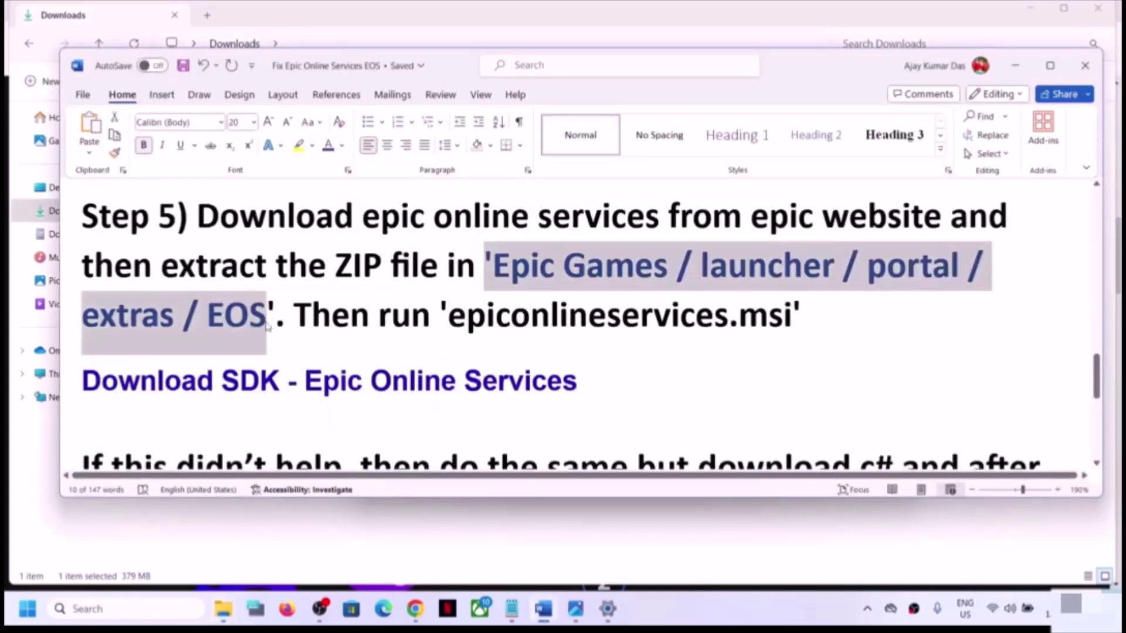
key("alt+Tab")
left_click(523, 261)
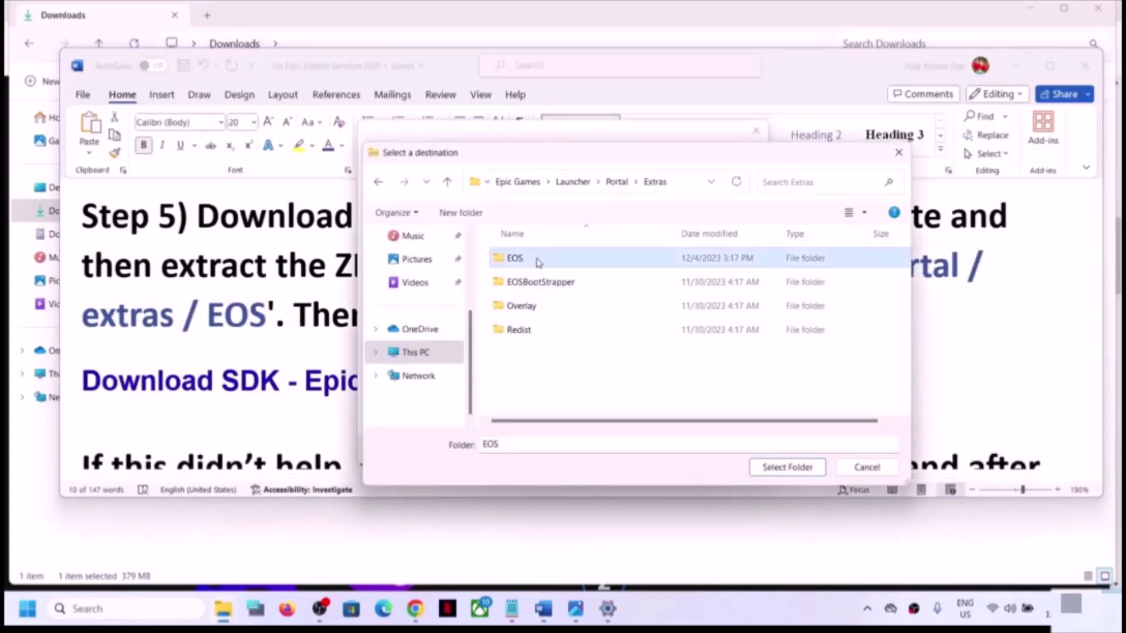
double_click(539, 259)
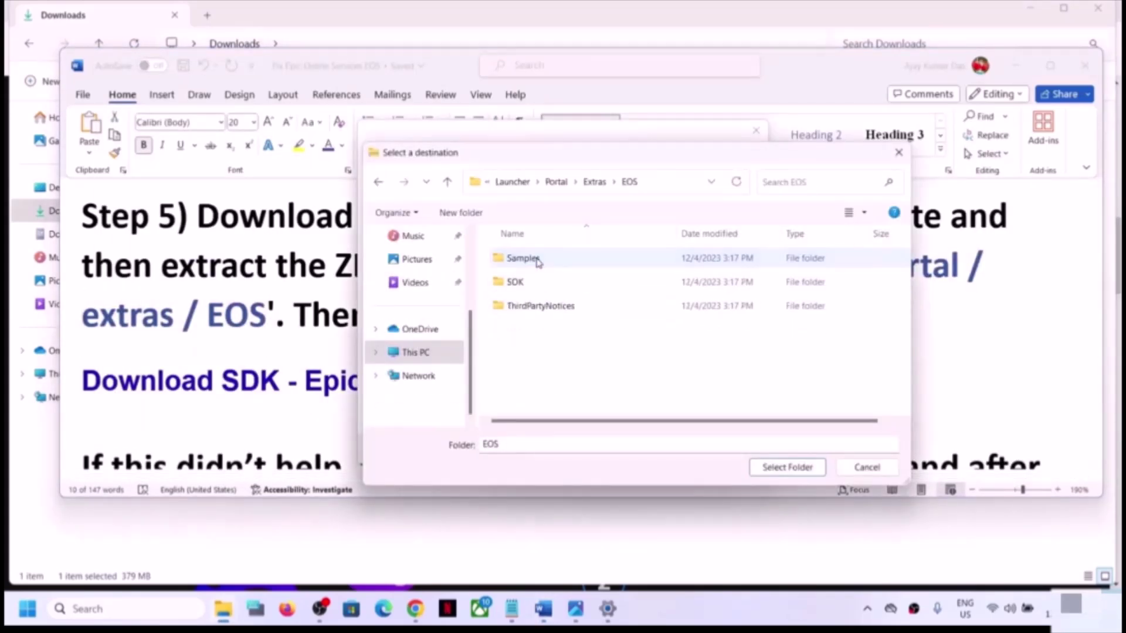
left_click(782, 469)
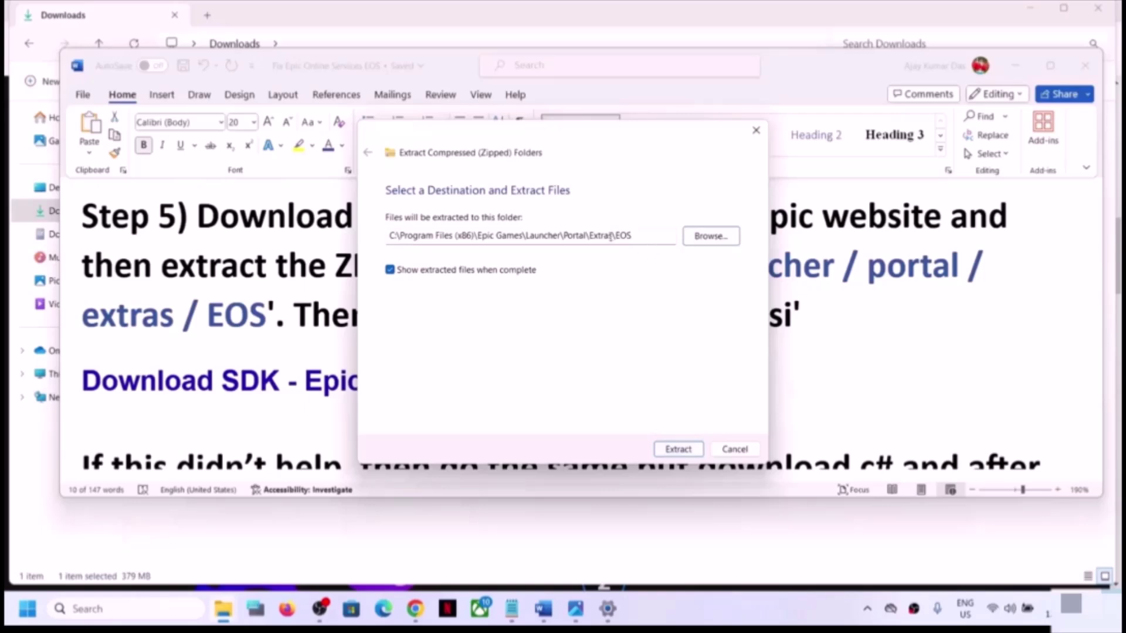
left_click(674, 449)
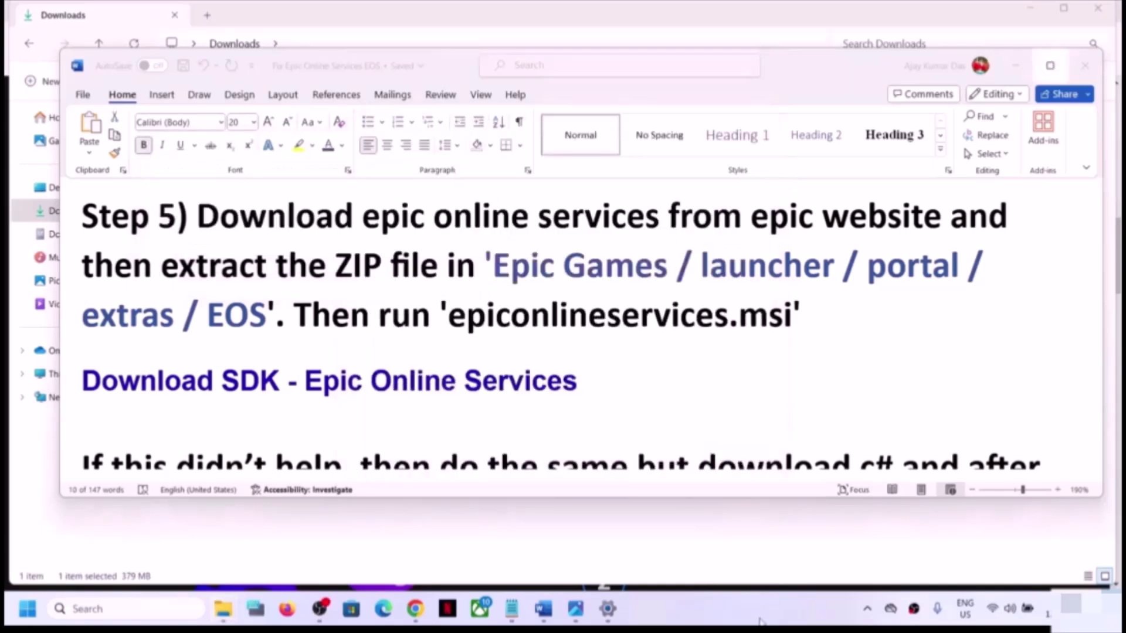
- In File Explorer, go to This PC > OS (C:) > Program Files (x86)
left_click(224, 609)
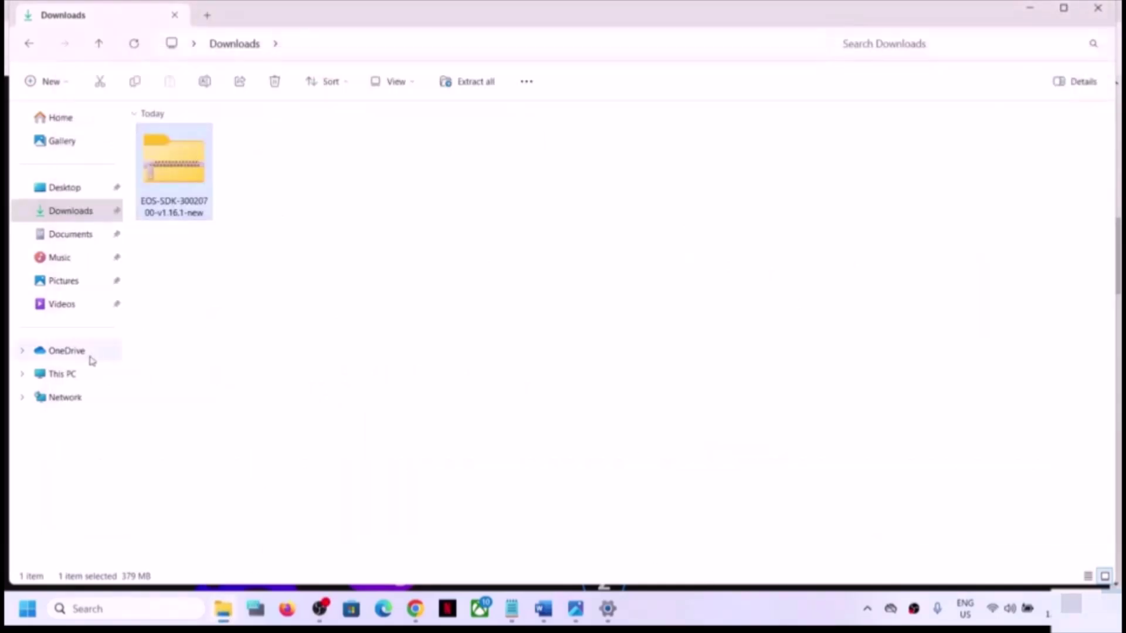
left_click(70, 376)
double_click(224, 159)
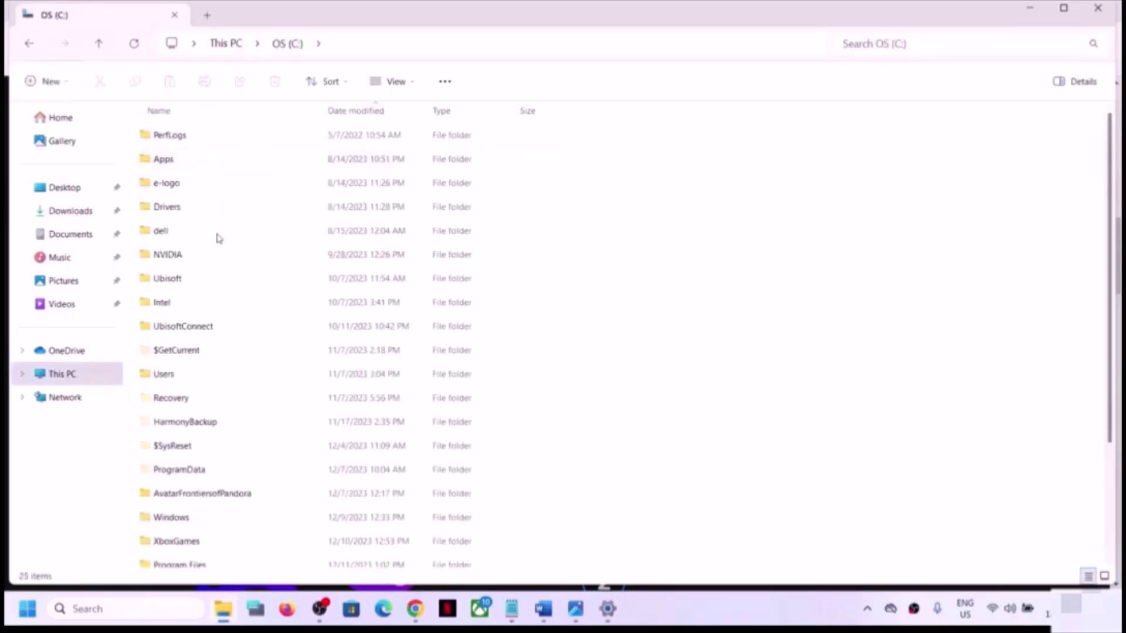
scroll(220, 399, "down", 1)
scroll(219, 439, "down", 2)
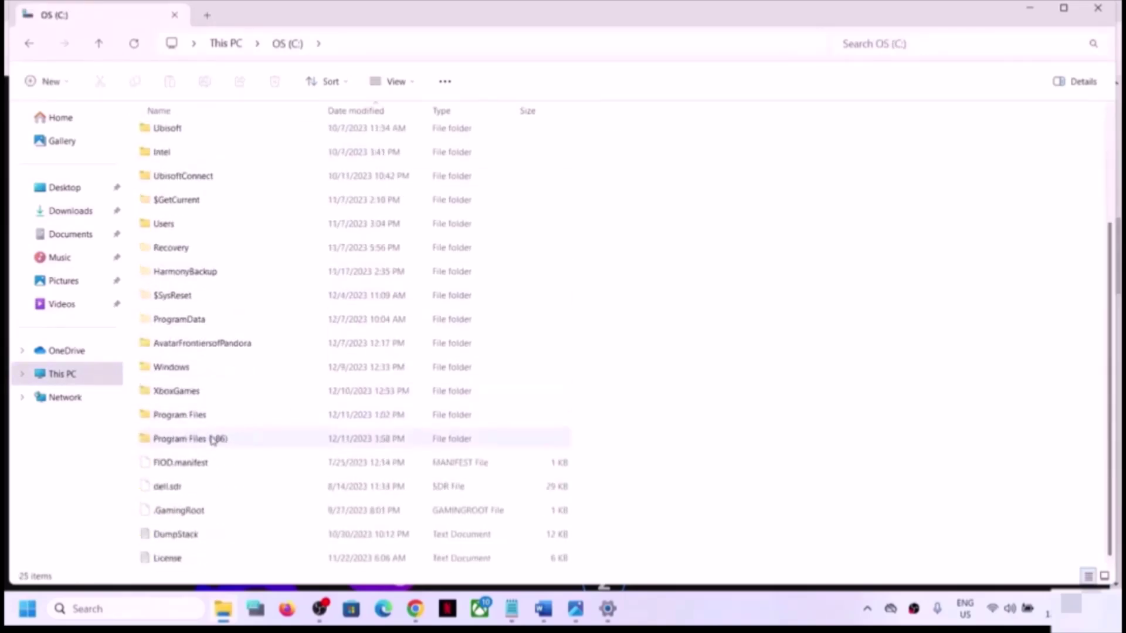
double_click(199, 440)
scroll(201, 376, "down", 2)
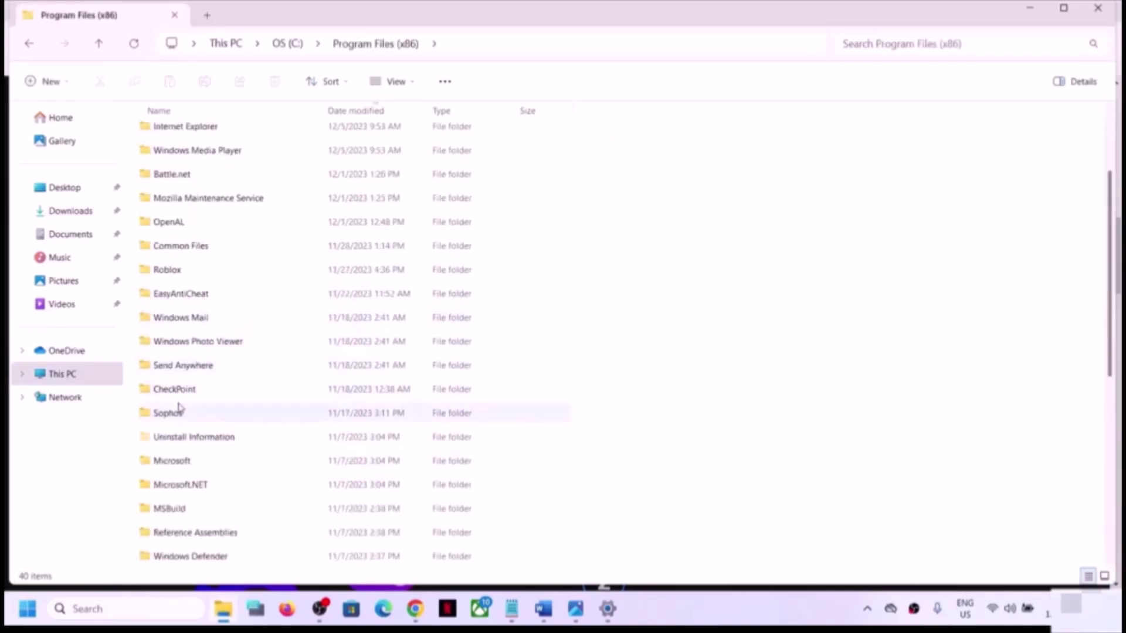
left_click(179, 410)
scroll(178, 410, "down", 6)
- Open Epic Games\Launcher\Portal\Extras\EOS
left_click(211, 271)
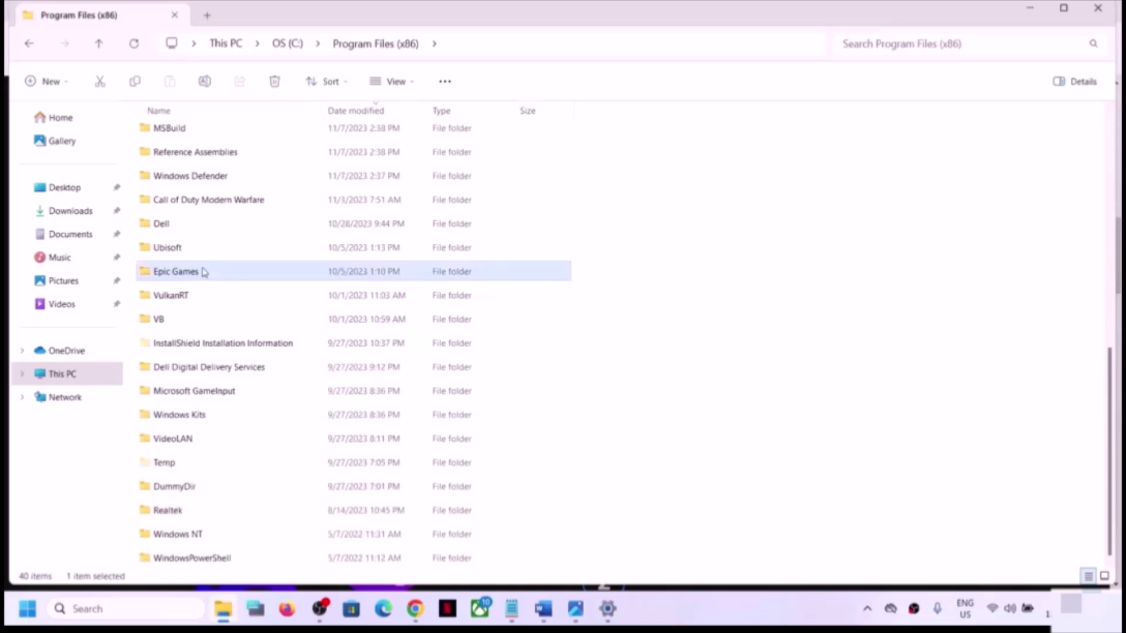
double_click(204, 272)
double_click(183, 183)
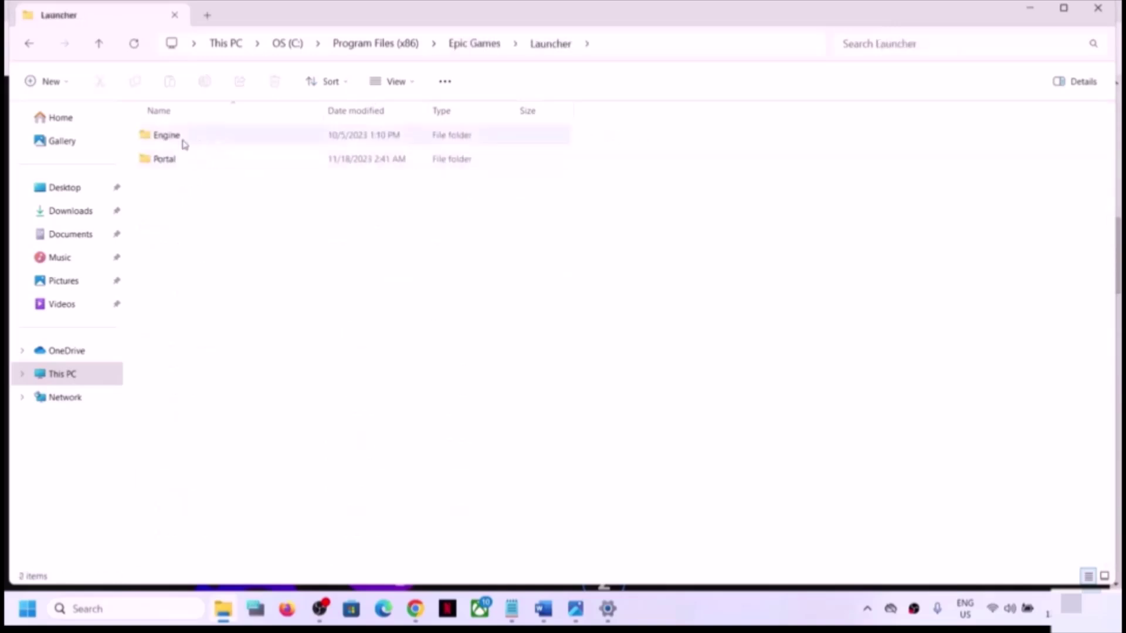
double_click(167, 160)
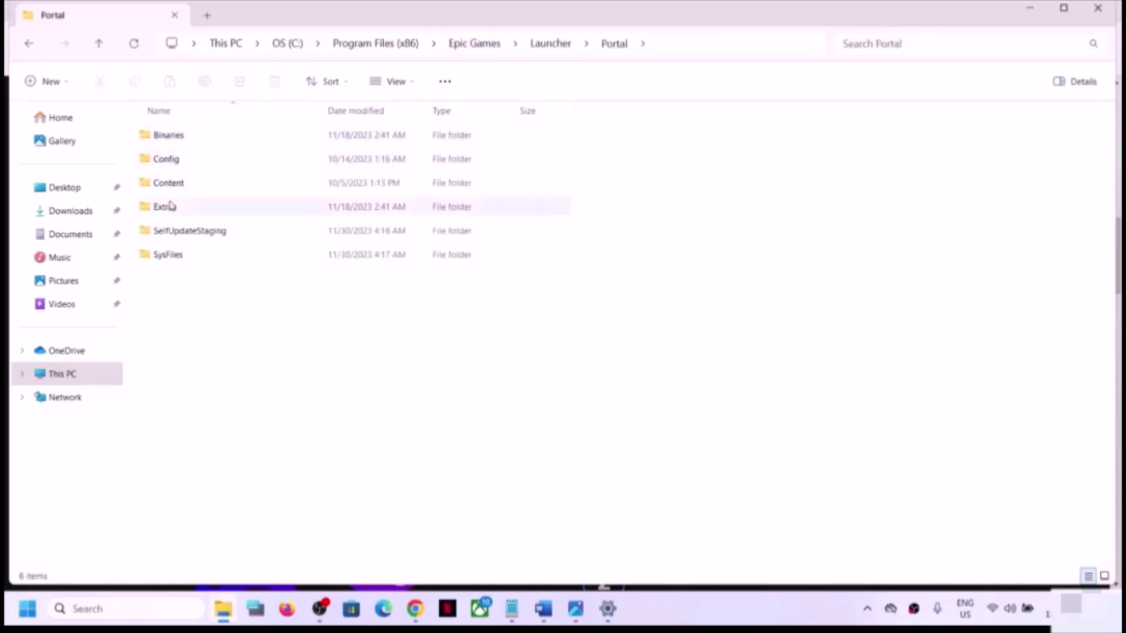
double_click(170, 207)
left_click(183, 140)
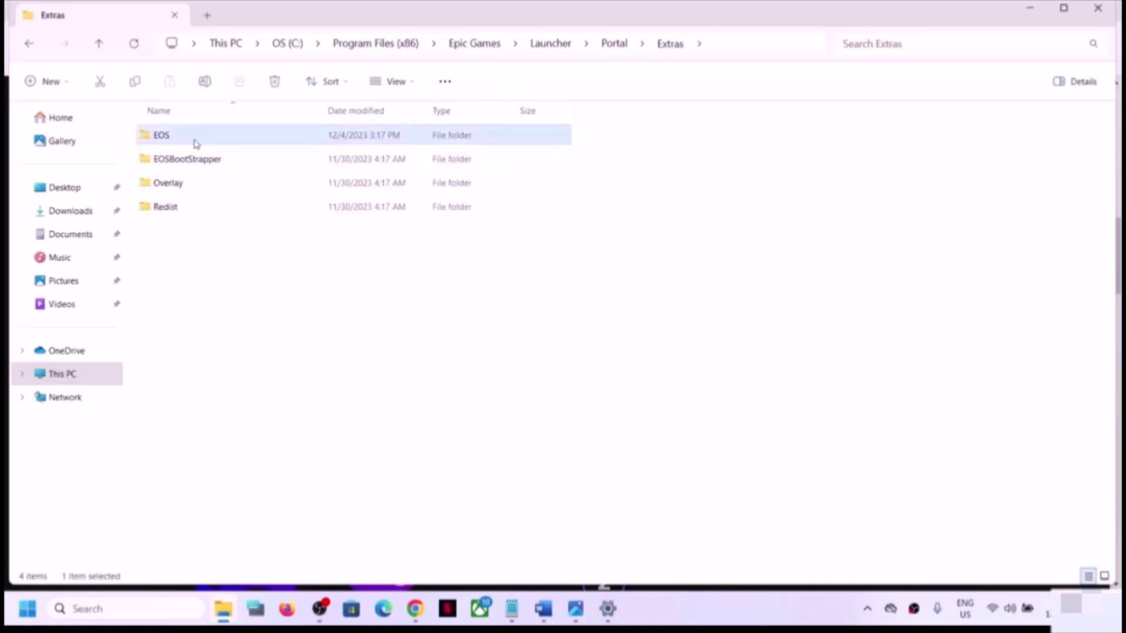
double_click(195, 144)
- Select the EpicOnlineServices installer and view its context menu without choosing an action
left_click(167, 218)
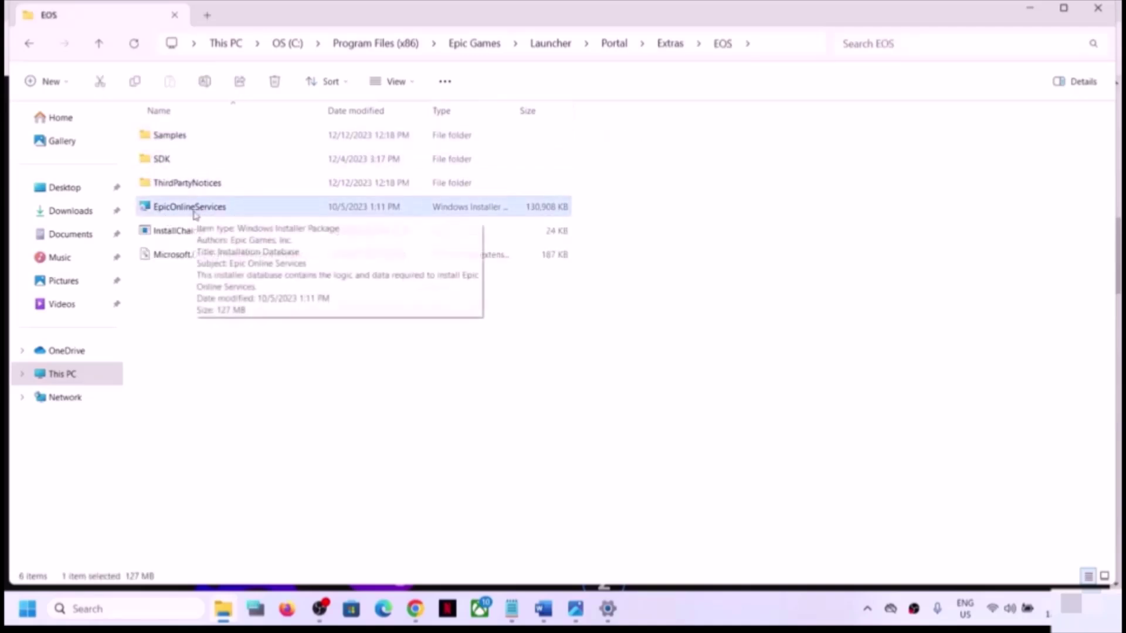
right_click(195, 215)
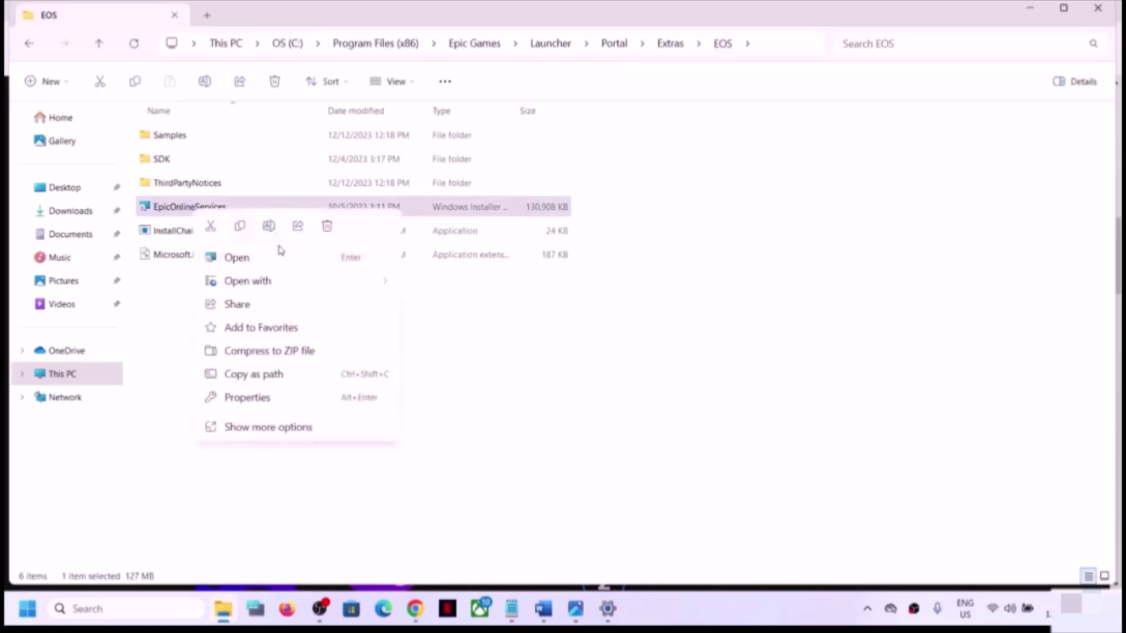
left_click(173, 206)
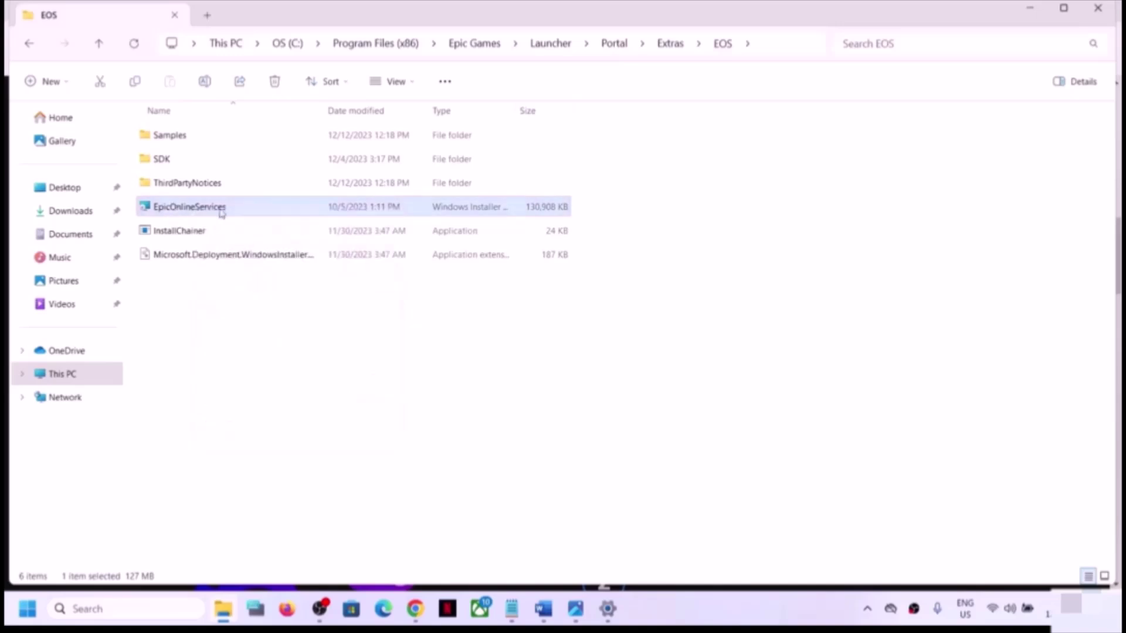
right_click(216, 214)
left_click(212, 211)
- Scroll the Word guide to the fallback paragraph and select the word 'c#'
left_click(551, 615)
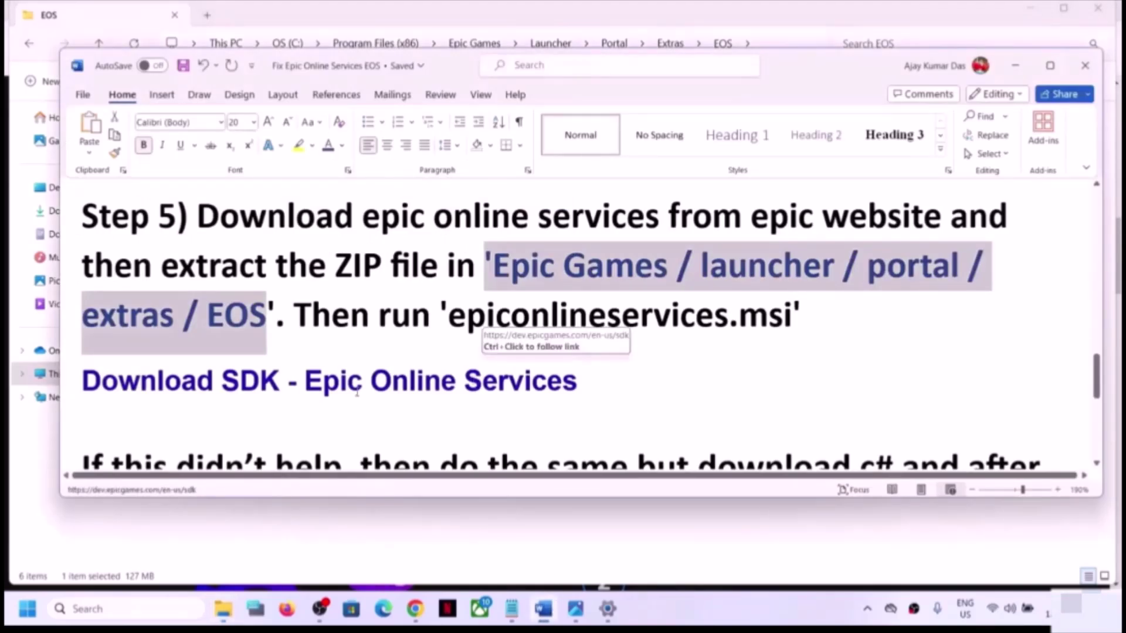
scroll(357, 392, "down", 3)
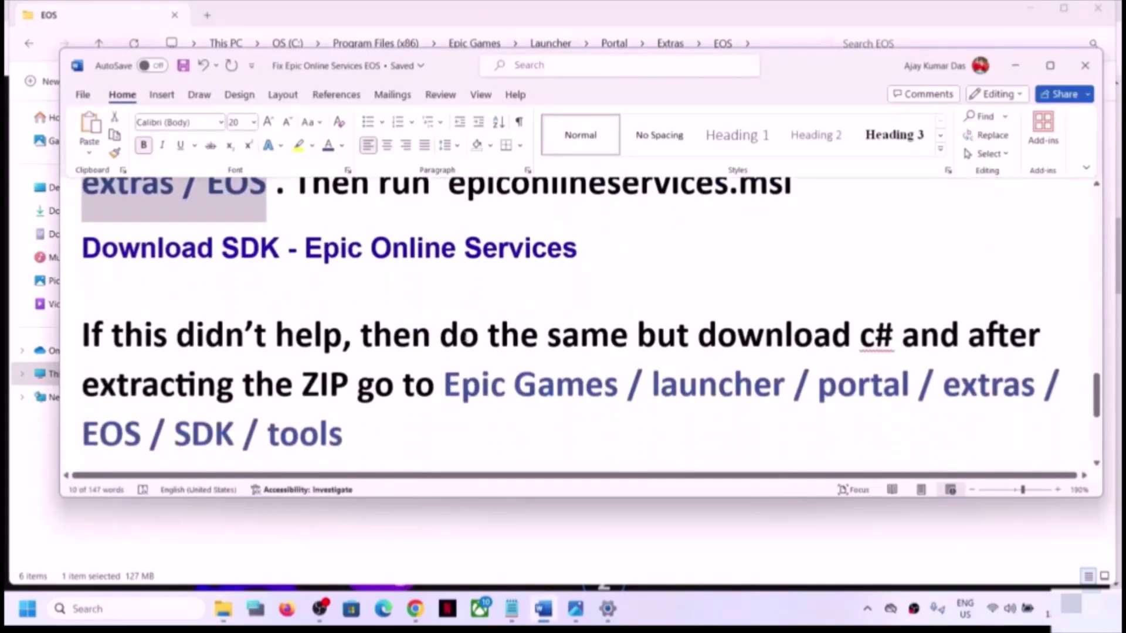
left_click_drag(440, 339, 894, 338)
left_click(865, 340)
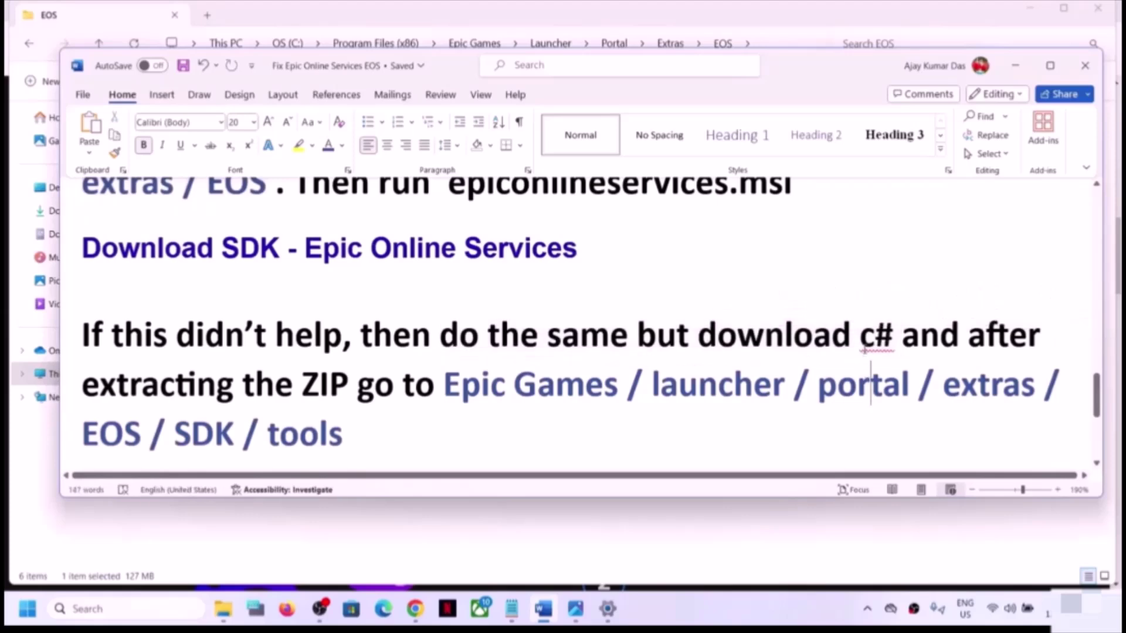
double_click(867, 337)
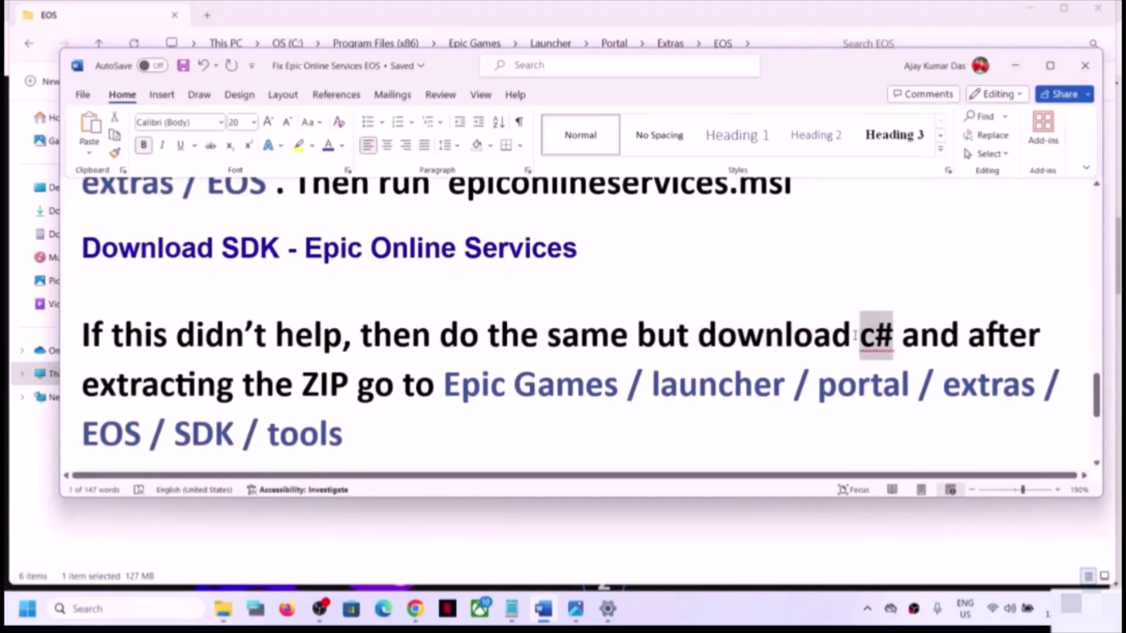
- On the Epic SDK download page, set SDK Type to C# SDK and download it
left_click(415, 610)
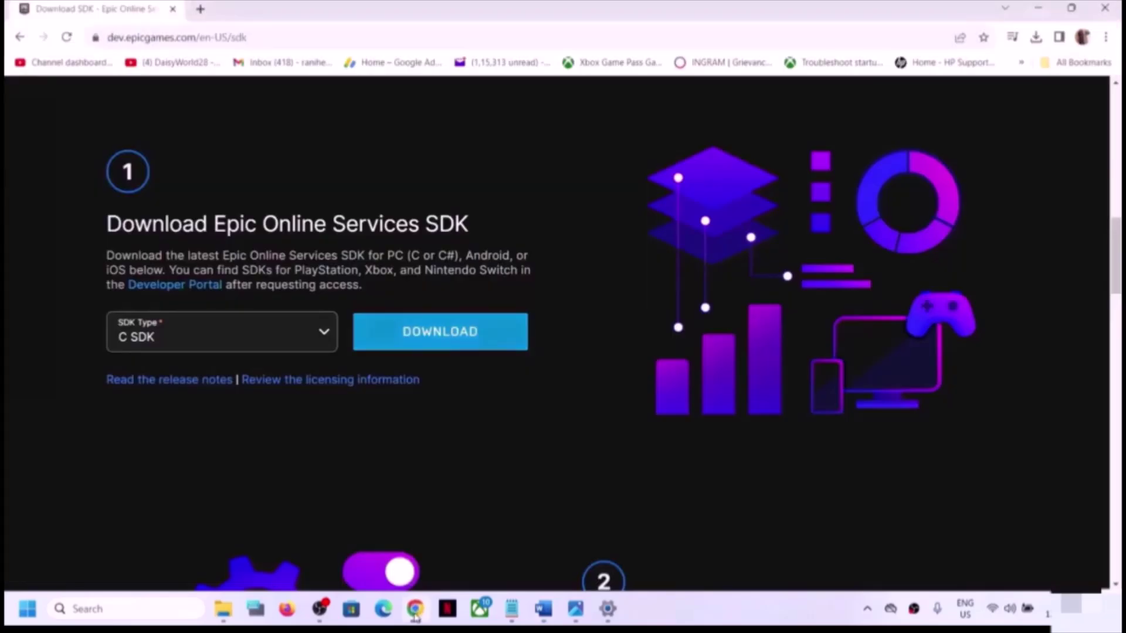
left_click(177, 339)
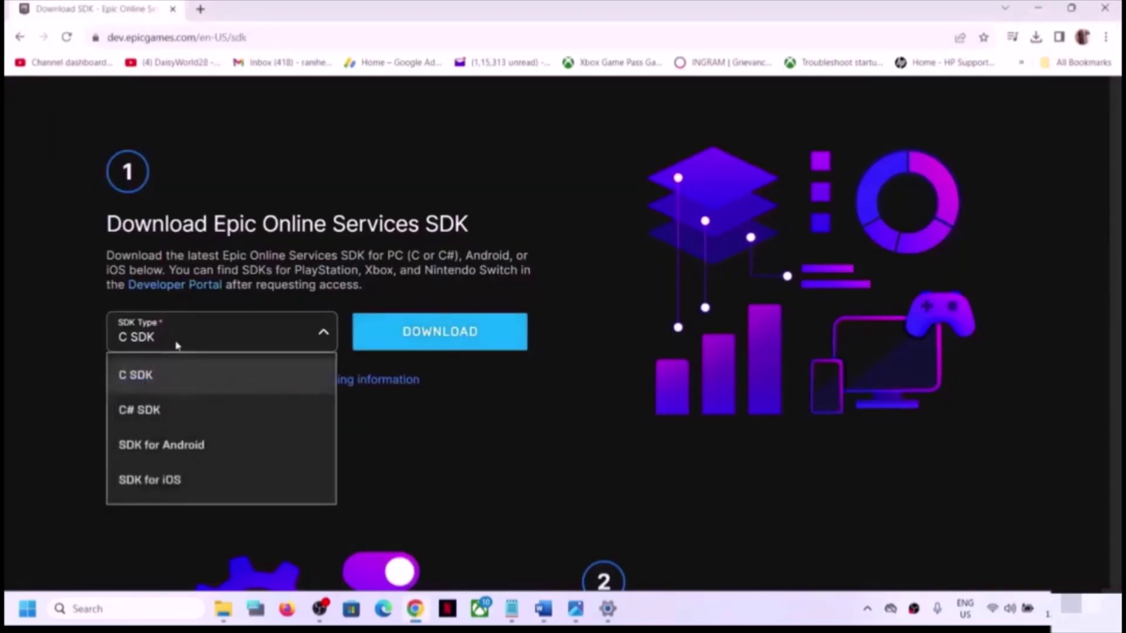
left_click(155, 414)
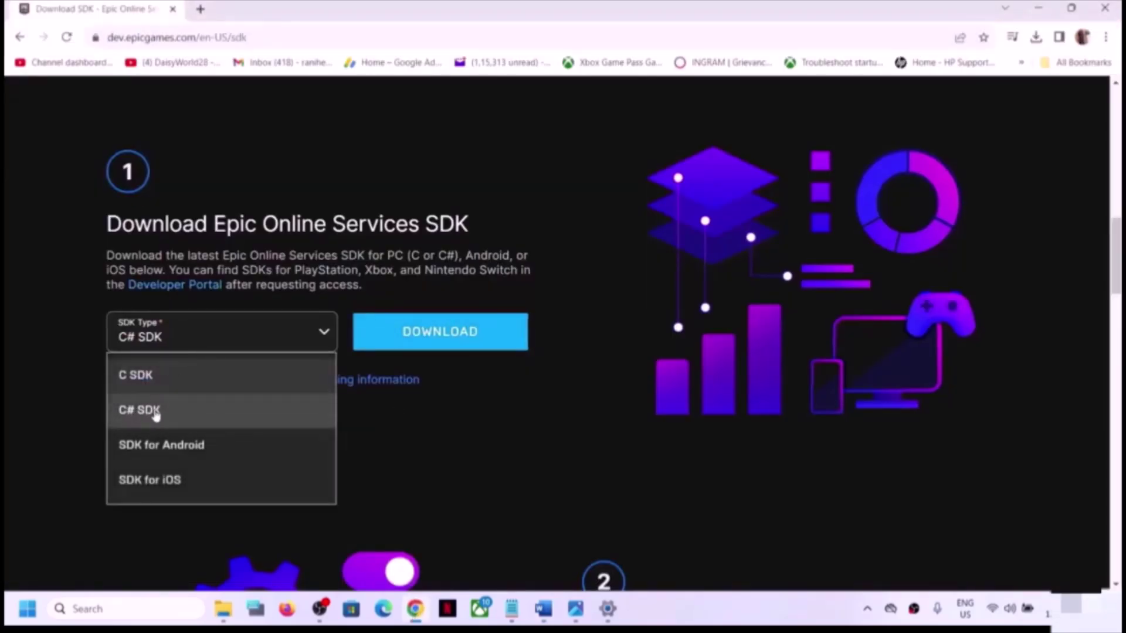
left_click(447, 332)
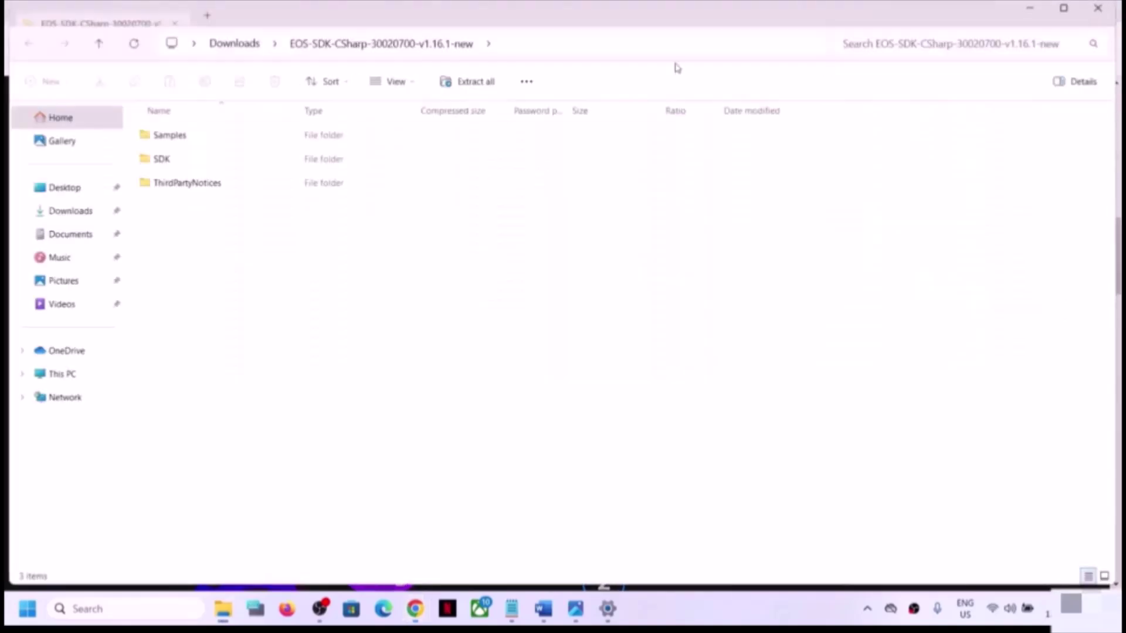
- Start Extract All on the C# SDK zip in Downloads
left_click(78, 221)
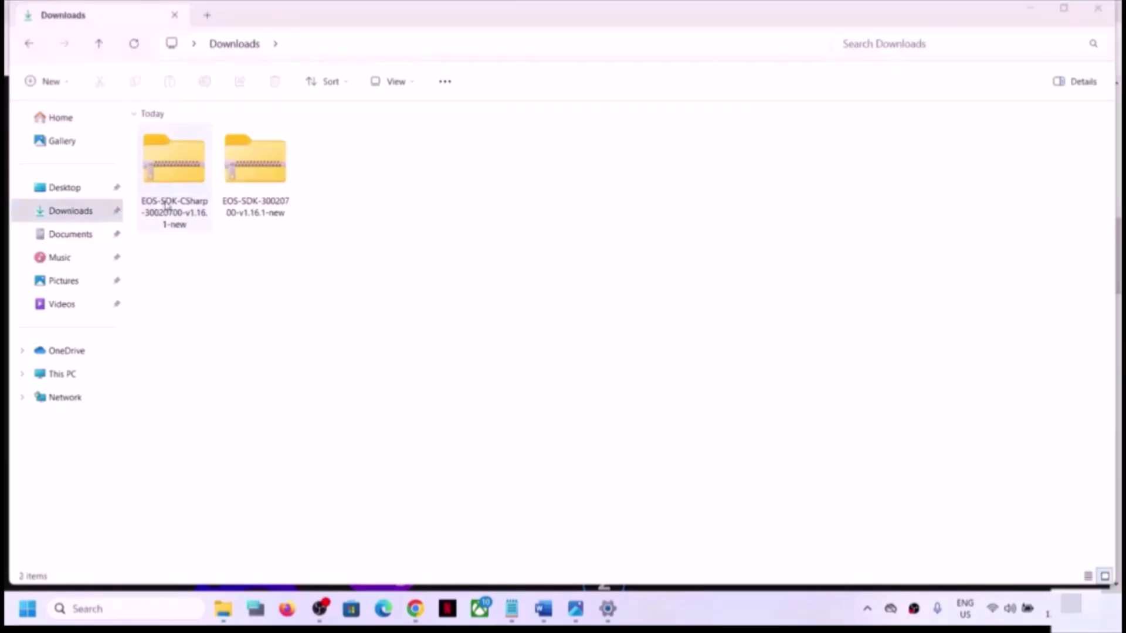
left_click(150, 227)
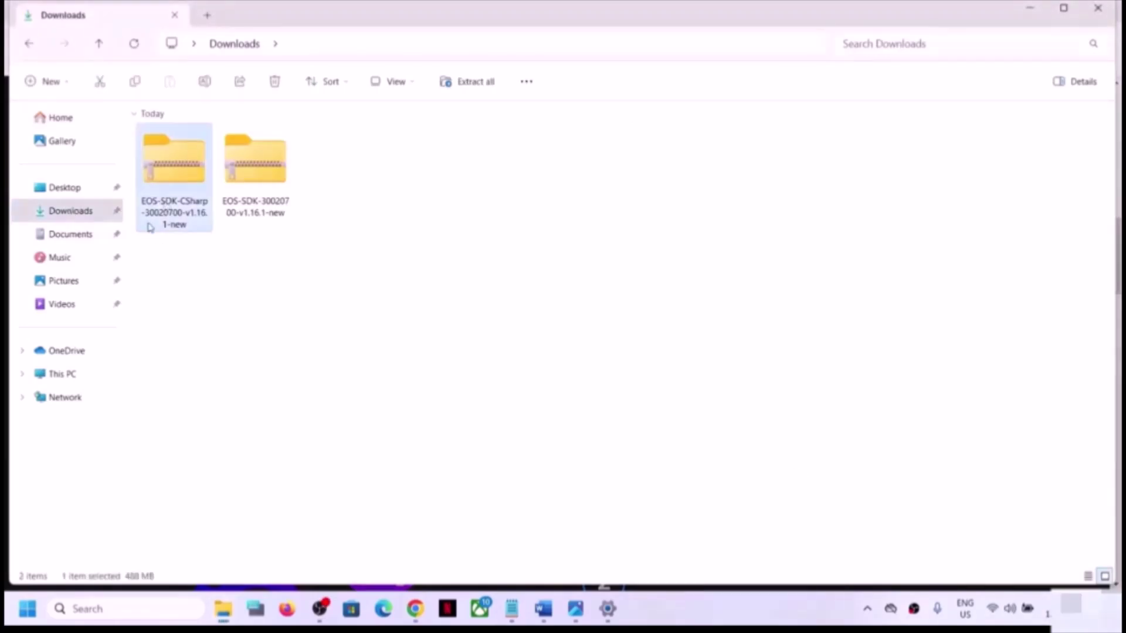
right_click(183, 181)
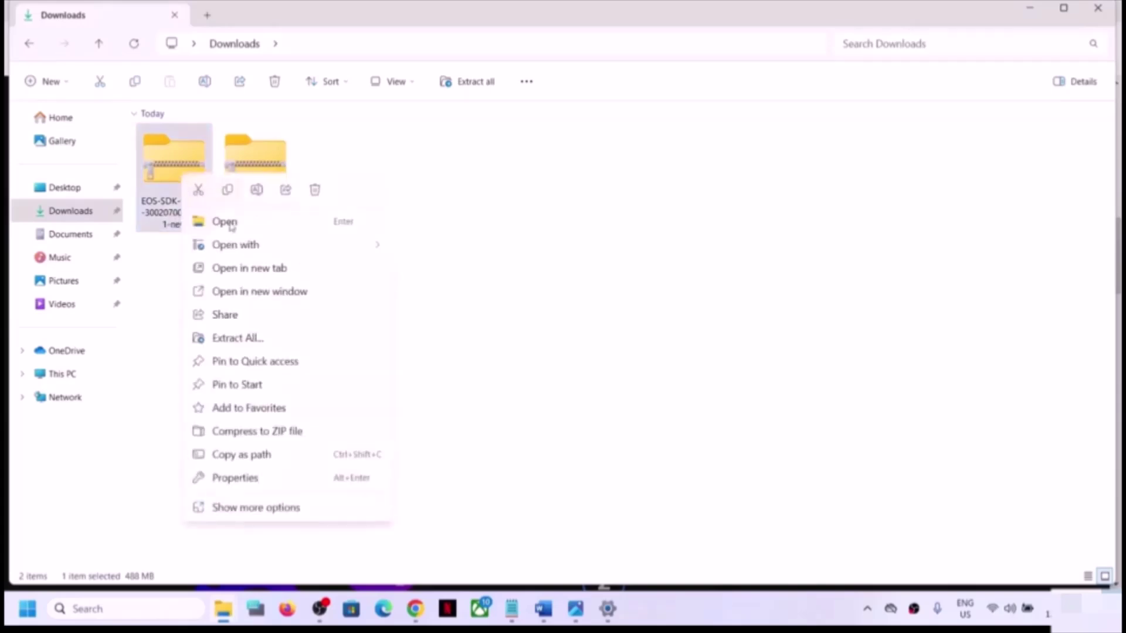
left_click(237, 338)
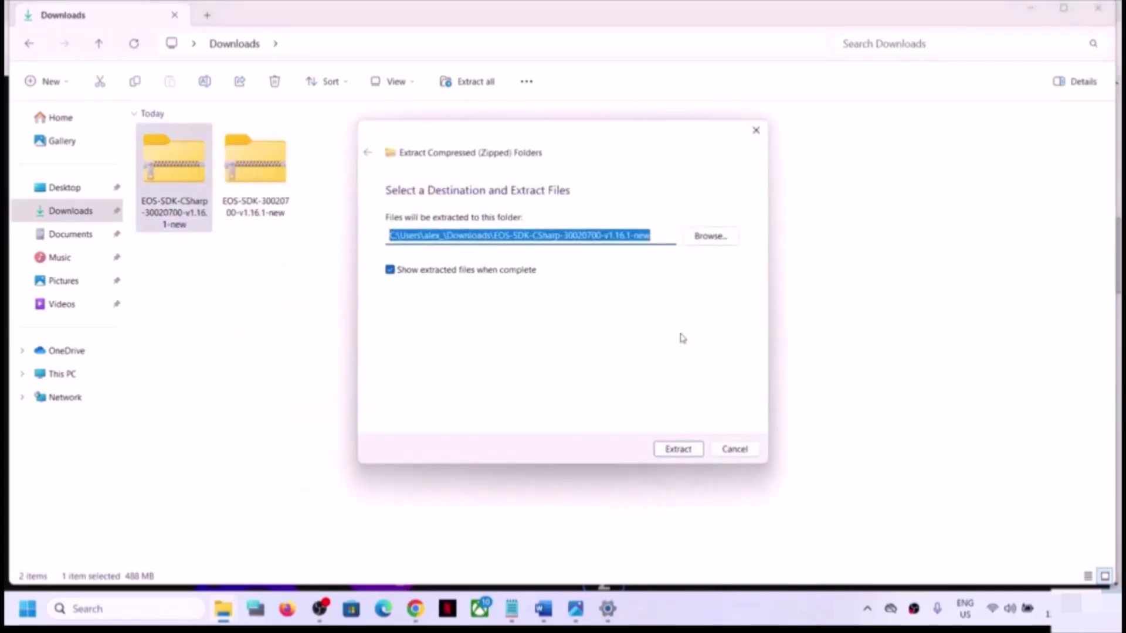
- Browse the extraction destination to C:\Program Files (x86)
left_click(710, 236)
scroll(429, 369, "down", 3)
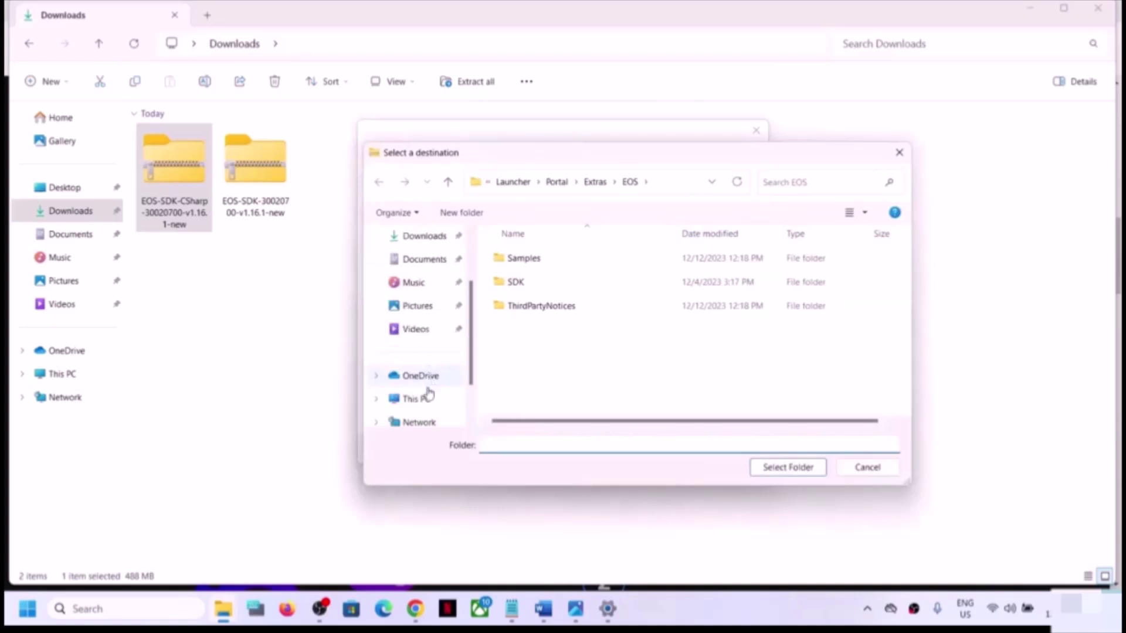
left_click(428, 396)
left_click(583, 274)
double_click(583, 274)
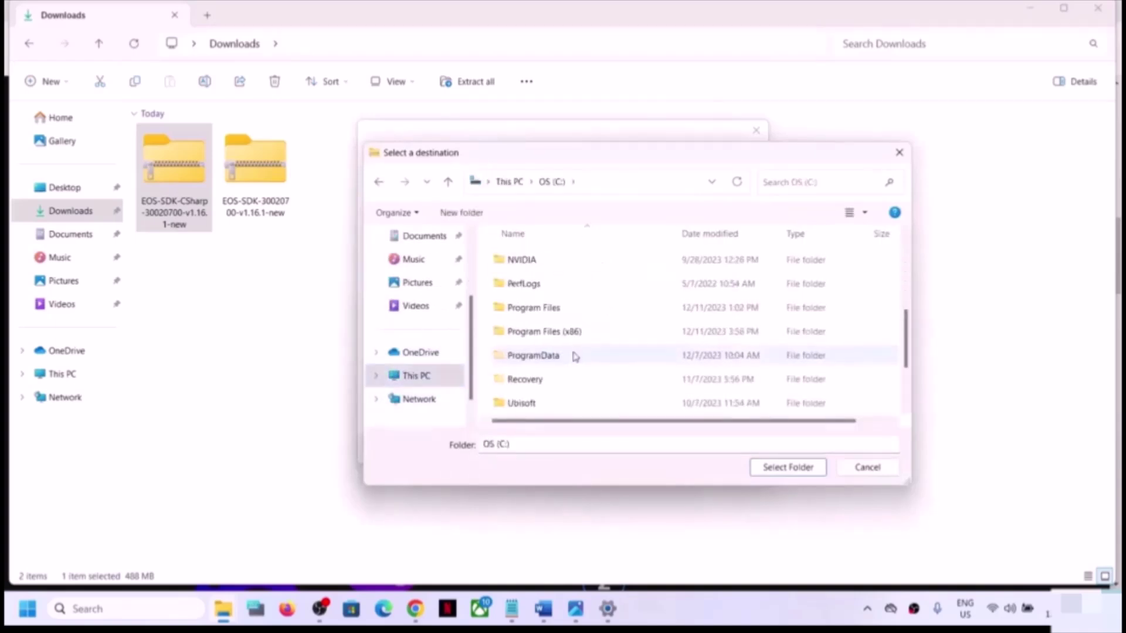
double_click(576, 330)
- Open Epic Games\Launcher\Portal\Extras\EOS in the destination picker
scroll(579, 332, "down", 2)
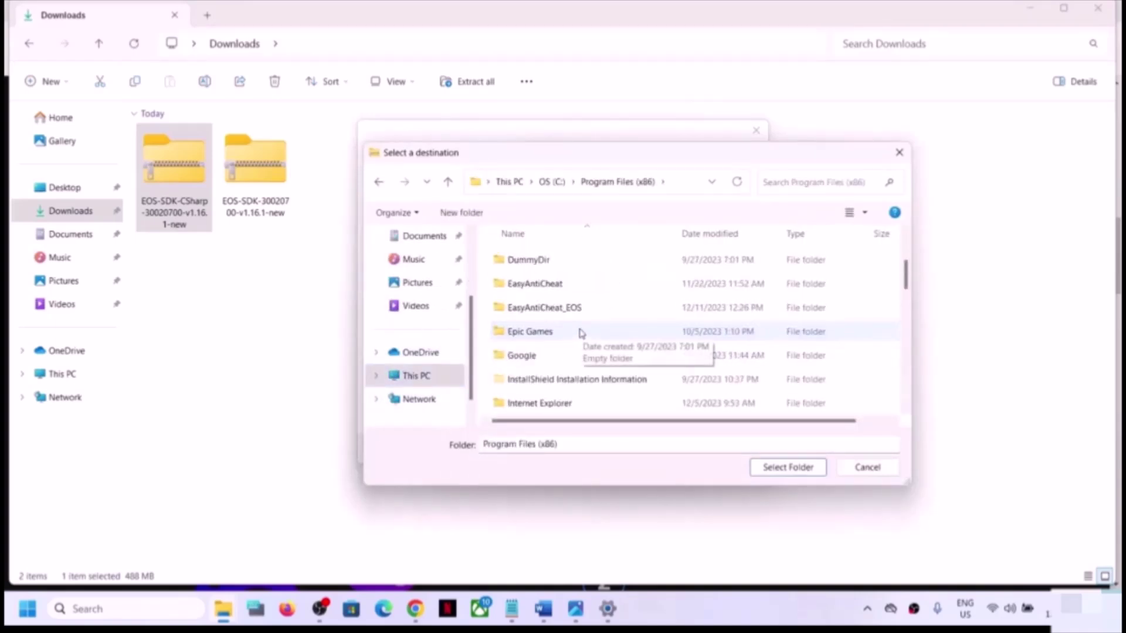
double_click(563, 333)
double_click(540, 311)
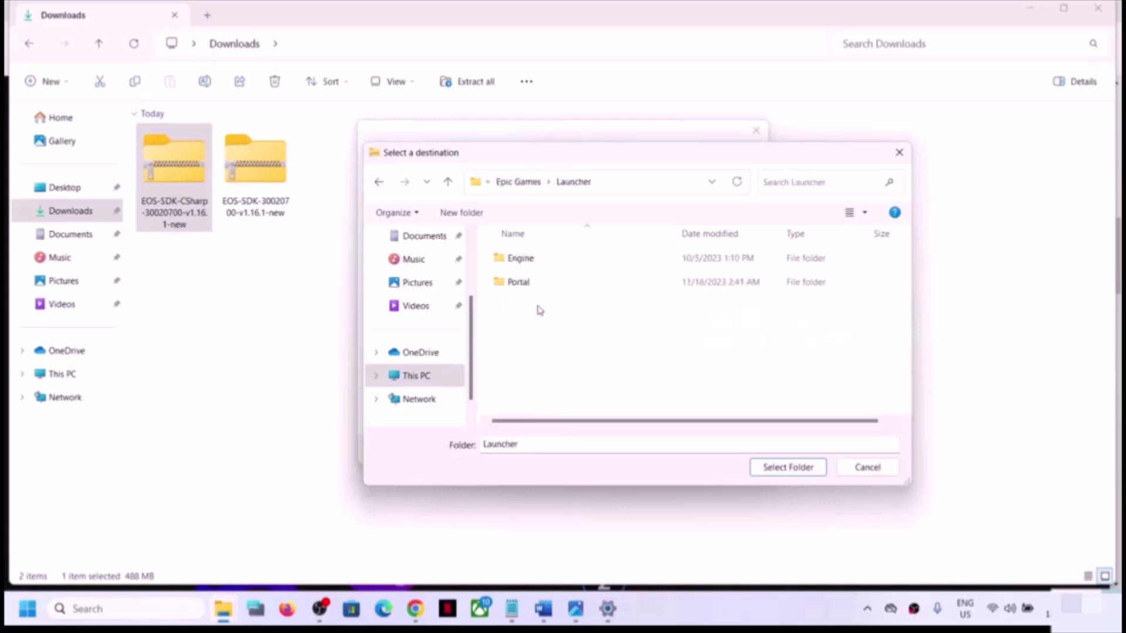
double_click(523, 284)
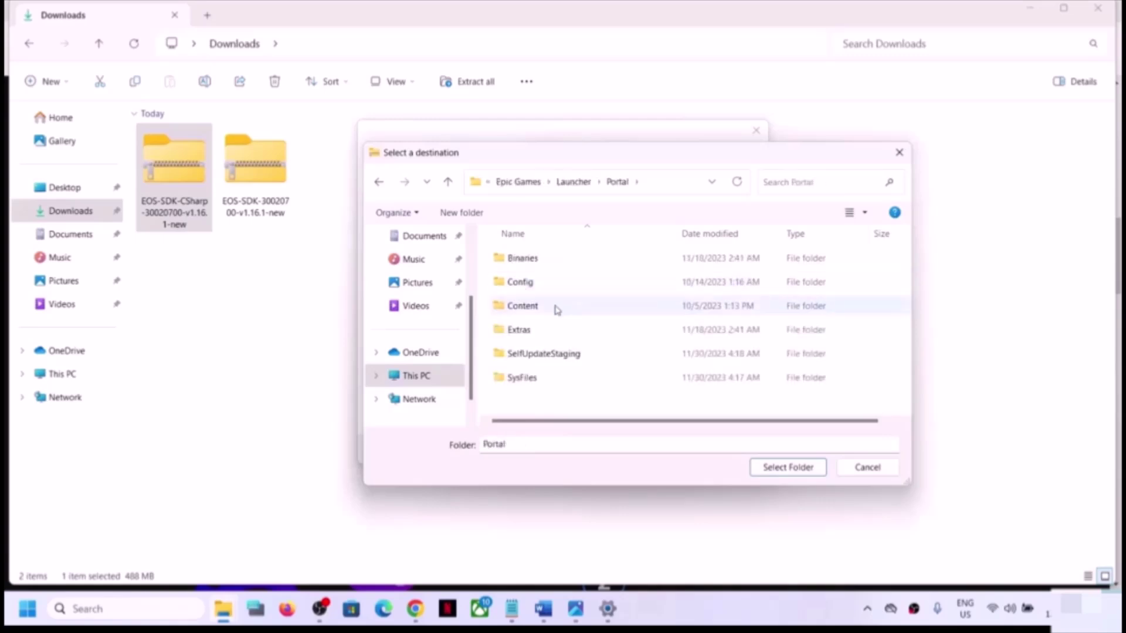
double_click(522, 330)
left_click(523, 259)
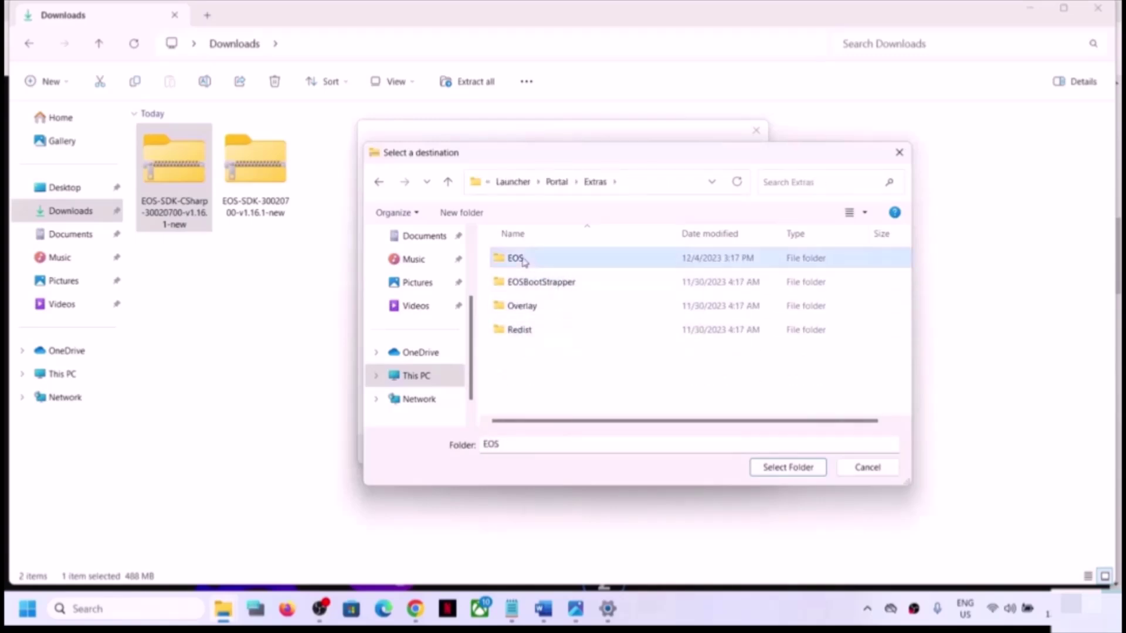
double_click(545, 262)
- Extract into EOS, replace the existing files, and close the folder window
left_click(786, 468)
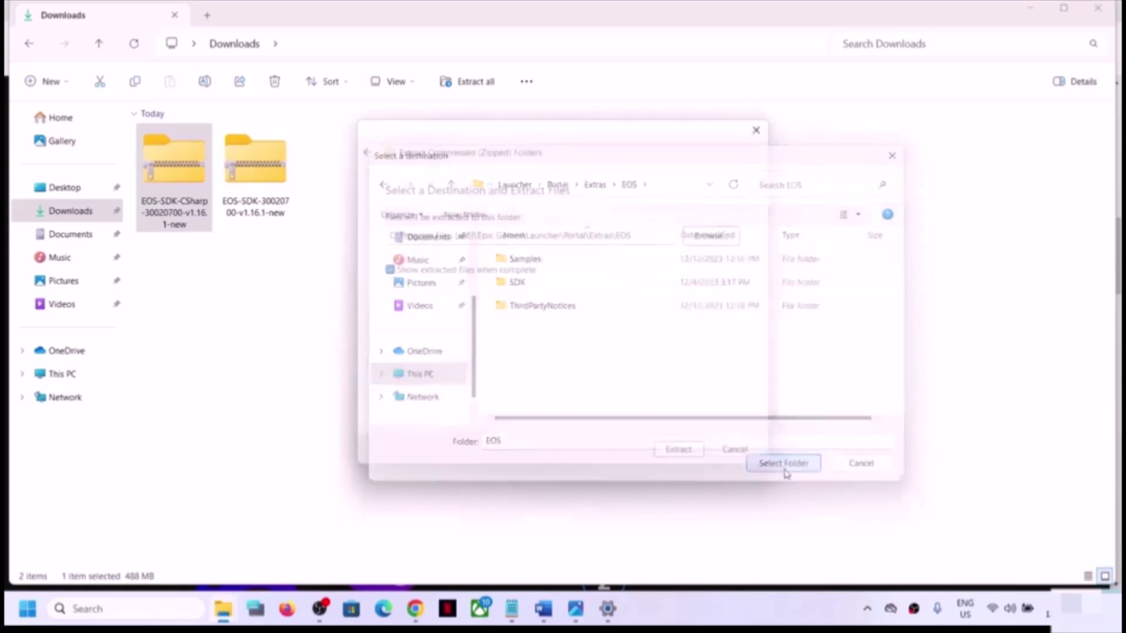
left_click(674, 452)
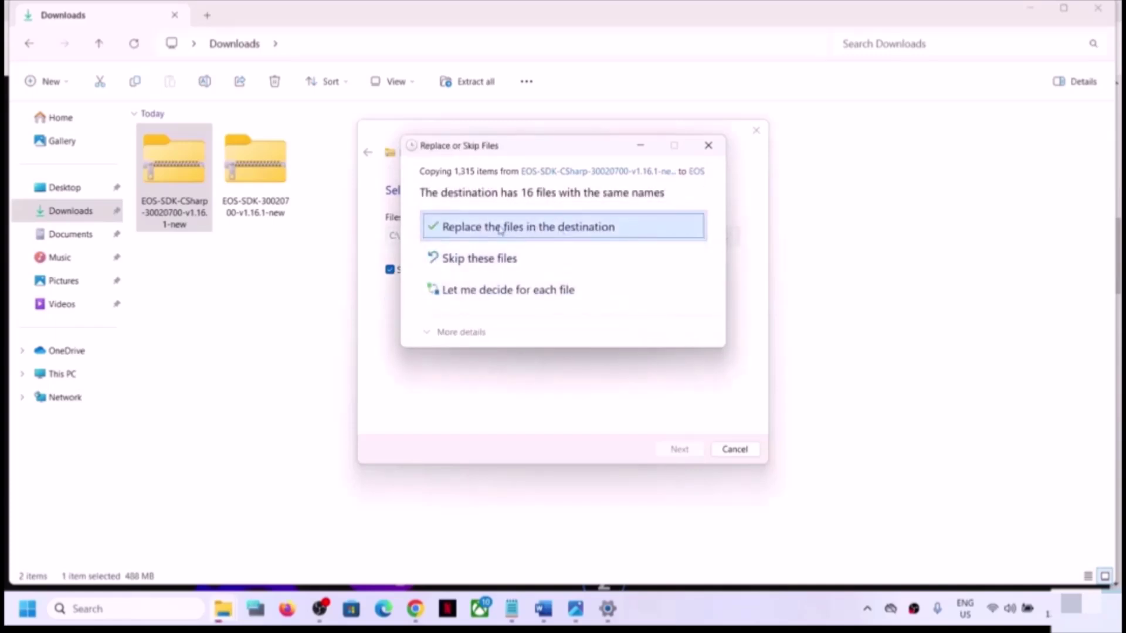
left_click(500, 228)
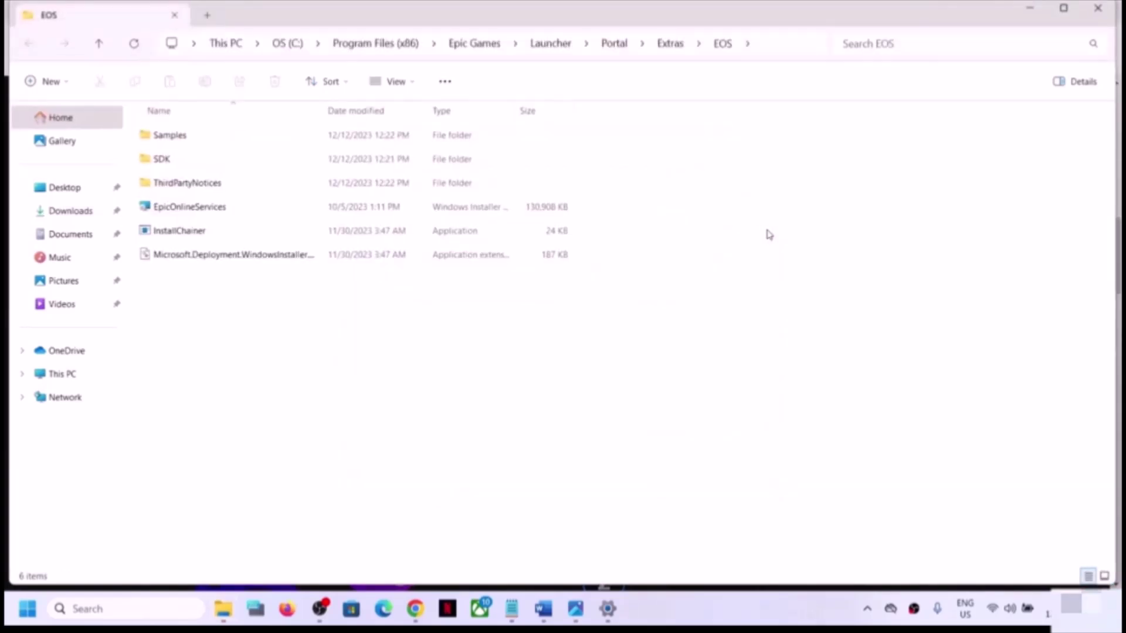
left_click(1097, 7)
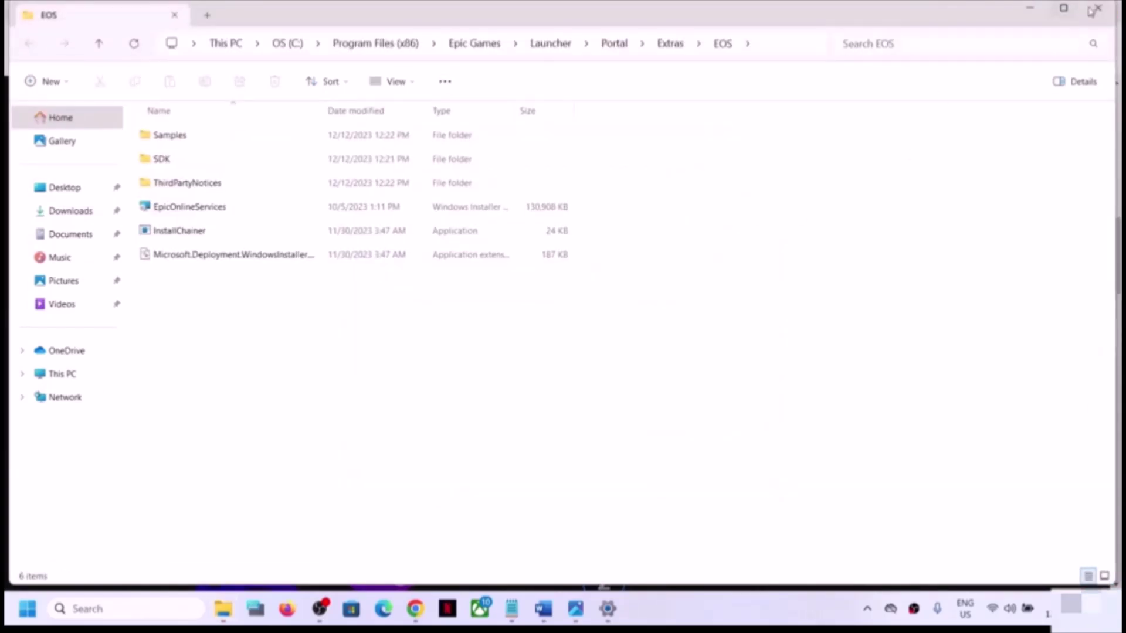
- Highlight the folder path in the instructions, then switch to the Downloads window
left_click(543, 610)
scroll(602, 395, "down", 3)
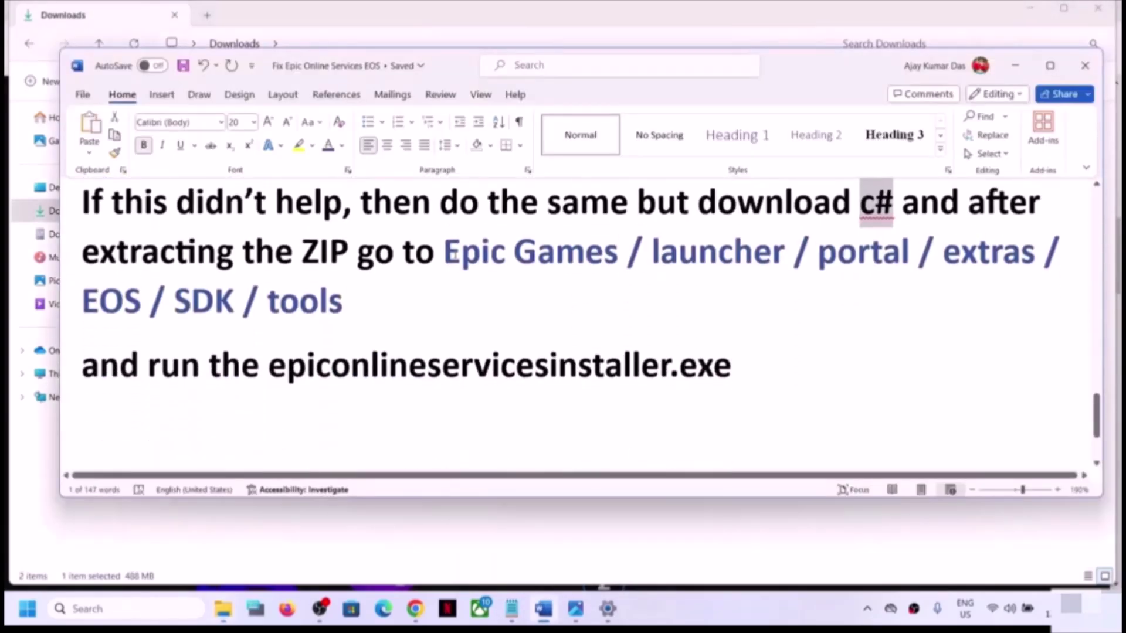
left_click_drag(444, 254, 526, 291)
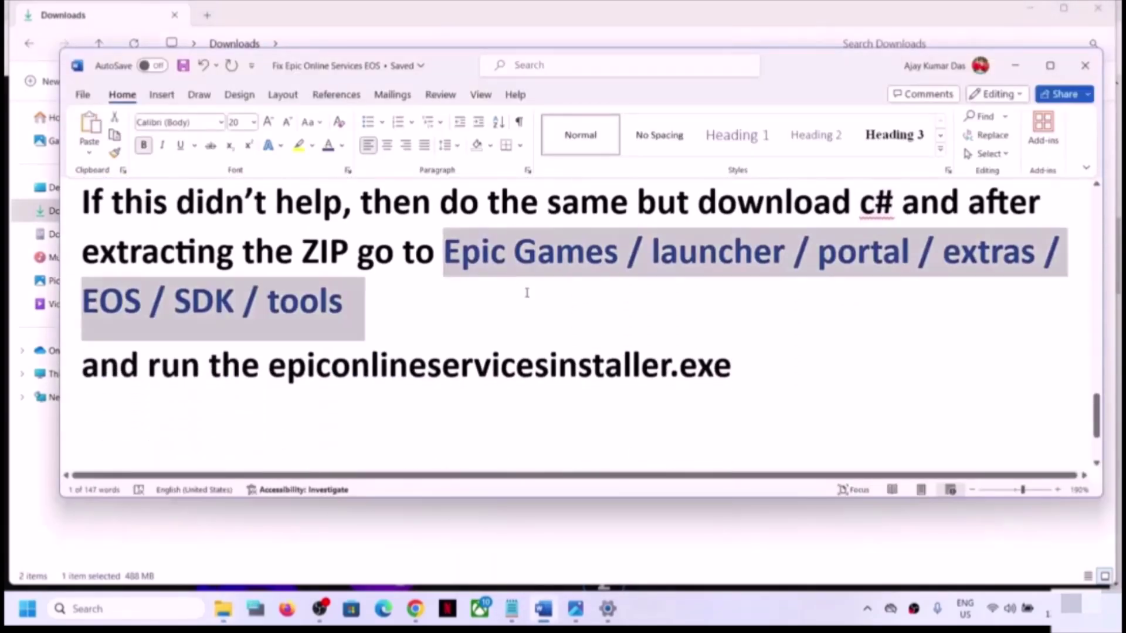
left_click(223, 610)
left_click(324, 559)
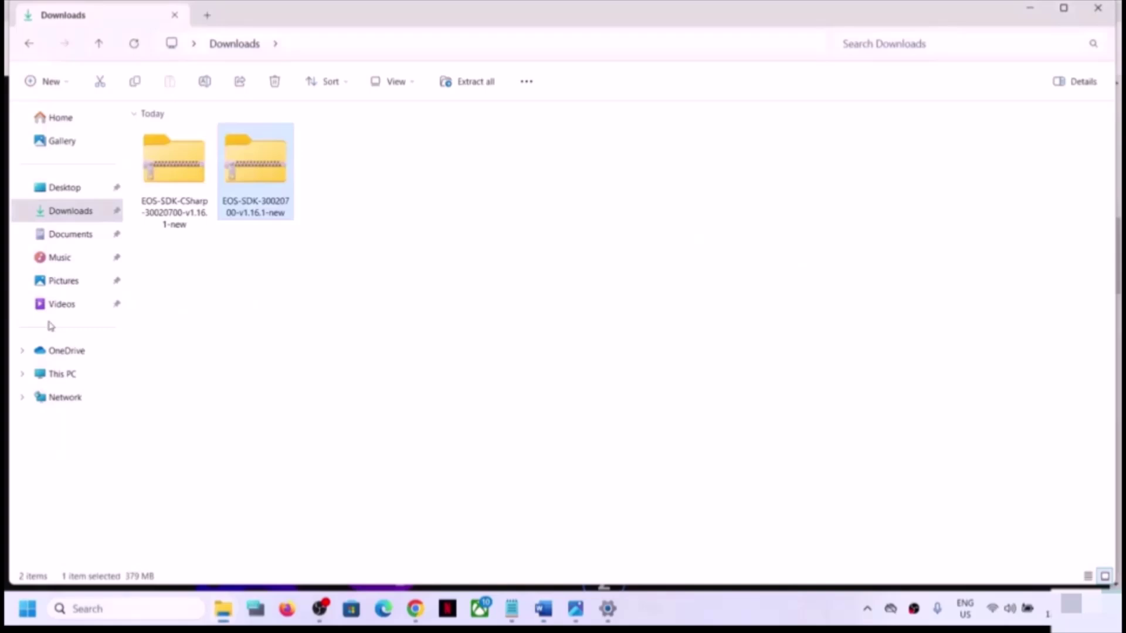
- Navigate to This PC > C: > Program Files (x86)
left_click(57, 375)
double_click(251, 135)
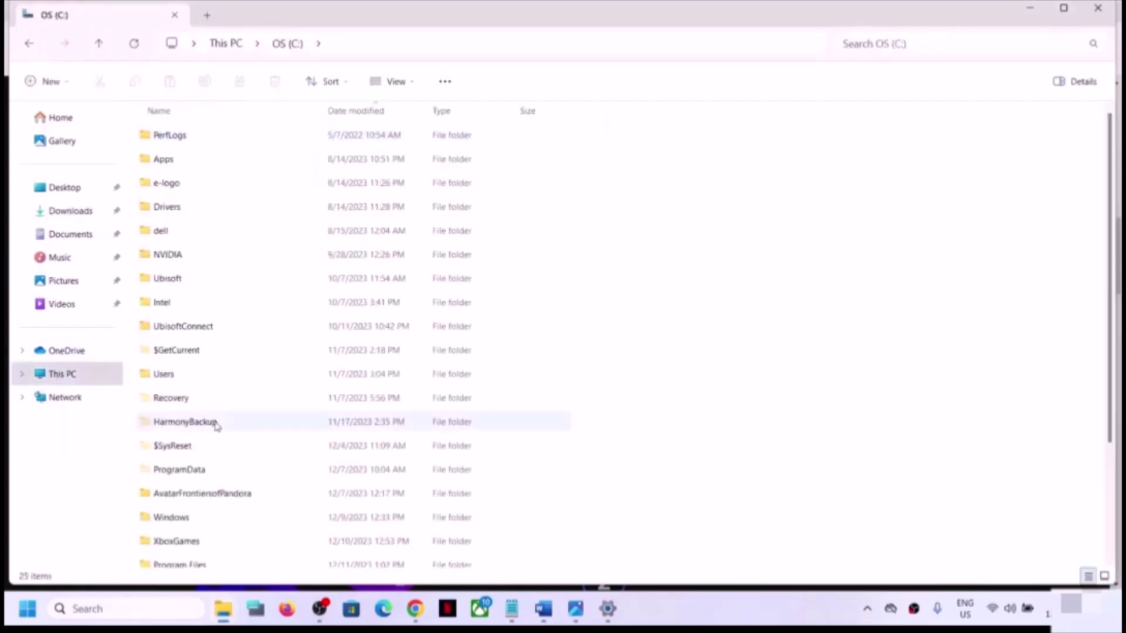
scroll(217, 434, "down", 2)
double_click(221, 460)
scroll(234, 417, "down", 3)
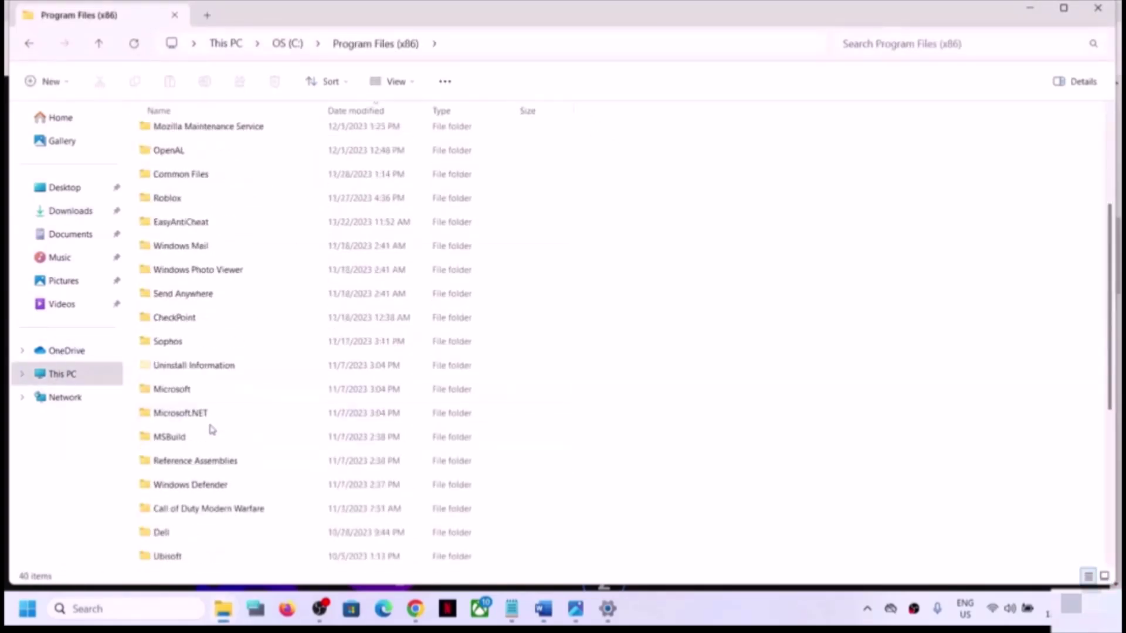
left_click(183, 295)
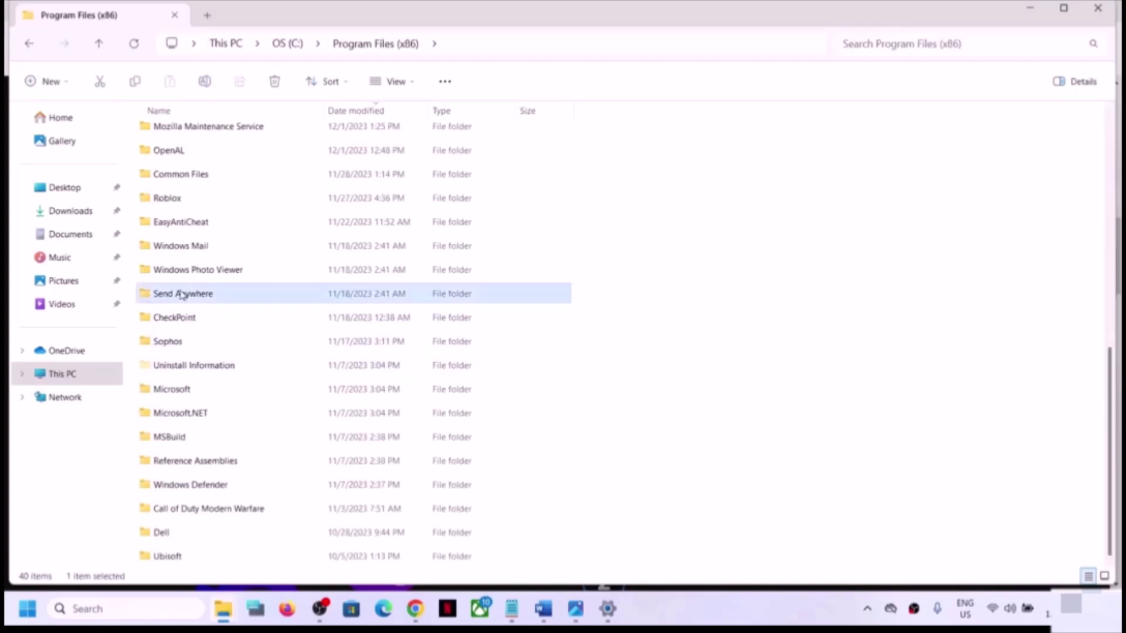
scroll(194, 281, "down", 4)
- Open Epic Games\Launcher\Portal\Extras\EOS
left_click(206, 272)
double_click(179, 276)
left_click(170, 185)
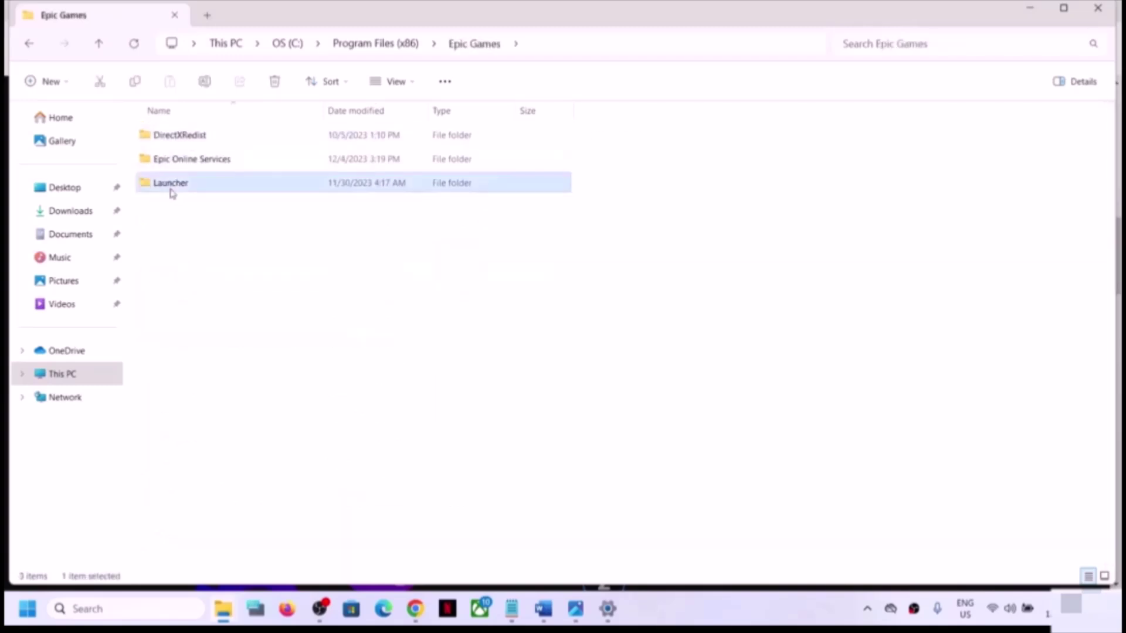
double_click(173, 182)
left_click(176, 156)
double_click(176, 155)
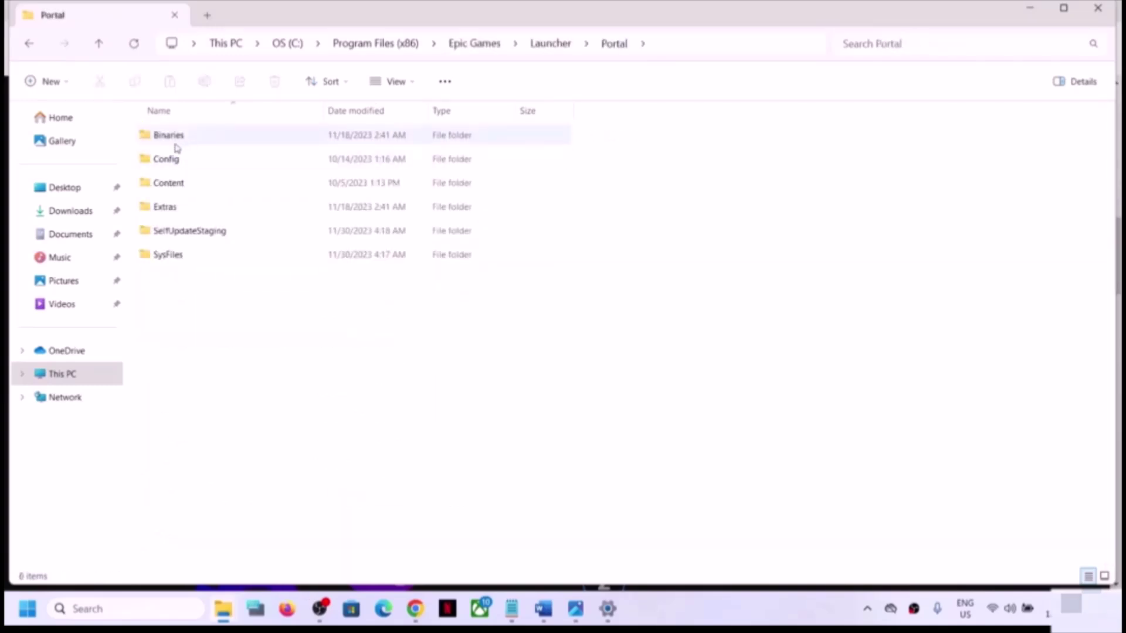
double_click(172, 209)
left_click(170, 136)
double_click(170, 136)
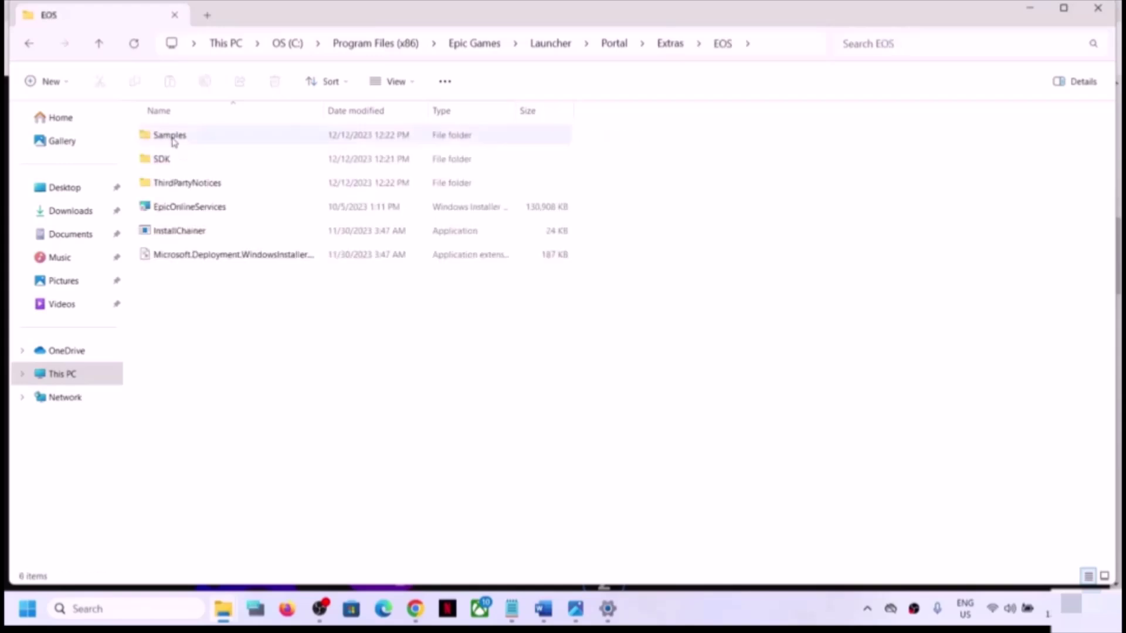
- Rechecking the guide's path, open the SDK folder and then Tools
key("alt+Tab")
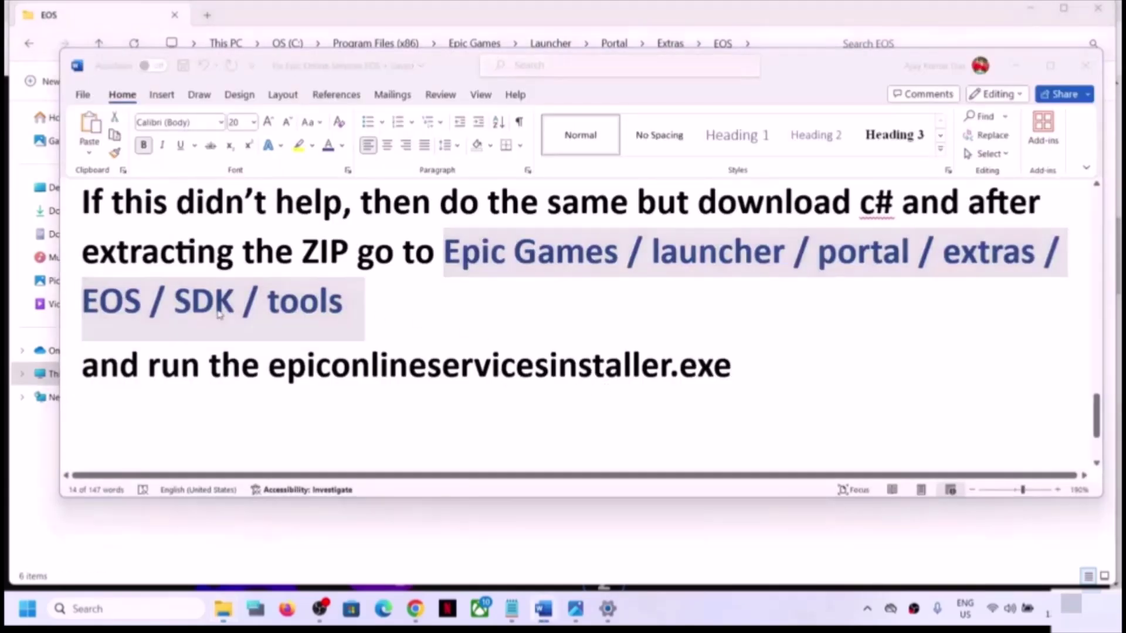
key("alt+Tab")
double_click(159, 159)
key("alt+Tab")
left_click(463, 206)
left_click_drag(444, 252, 343, 302)
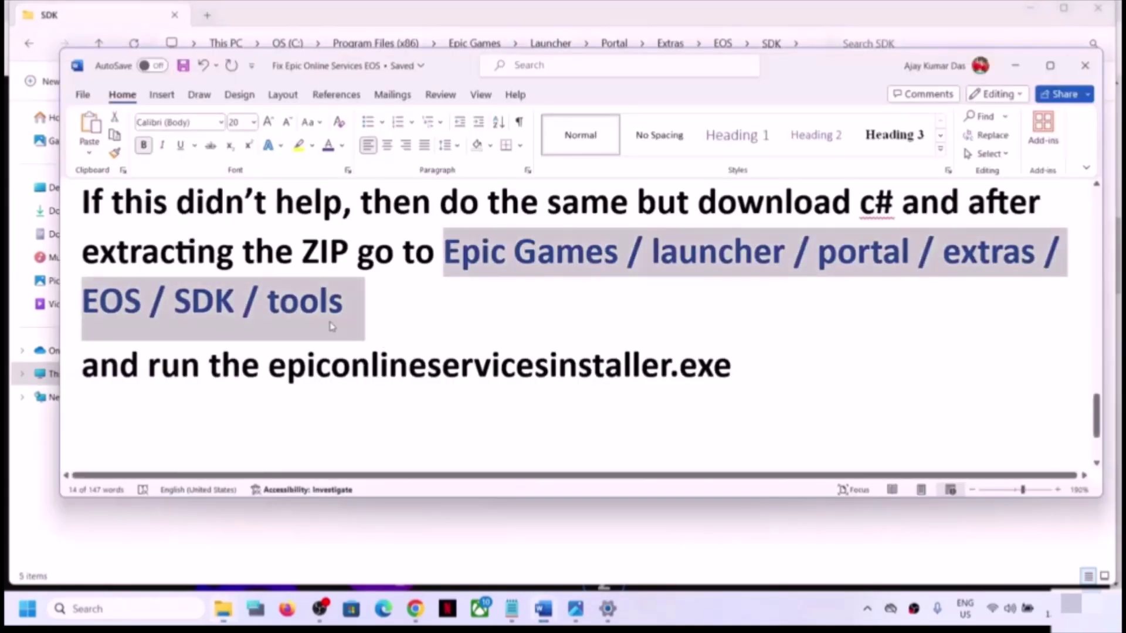
key("alt+Tab")
double_click(170, 232)
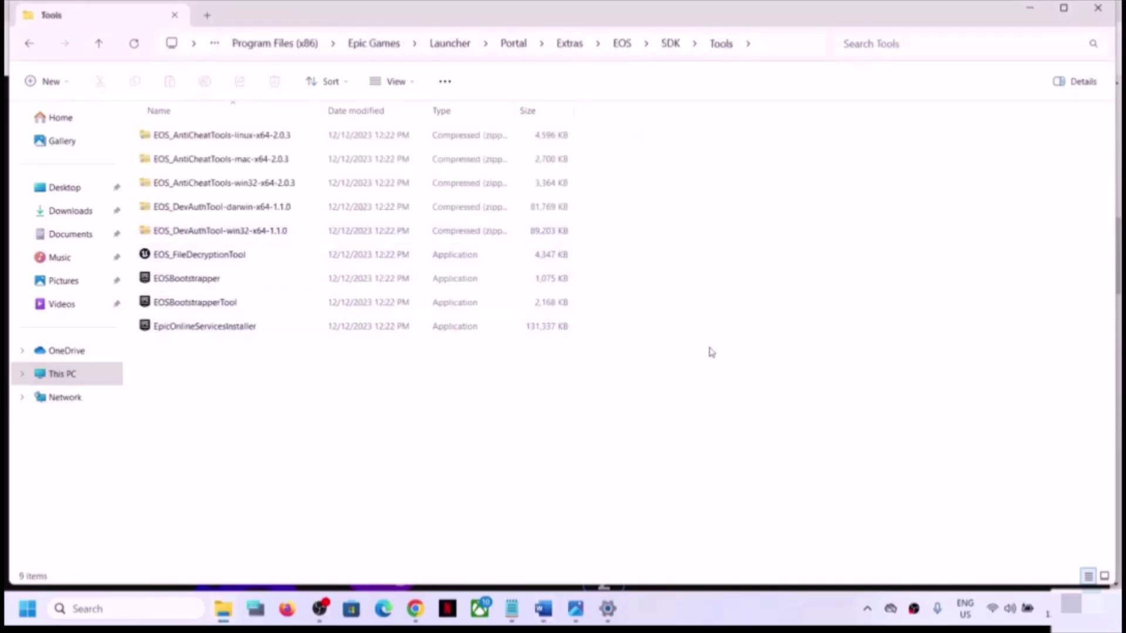
- Launch EpicOnlineServicesInstaller, then run it again as administrator
left_click(207, 332)
key("alt+Tab")
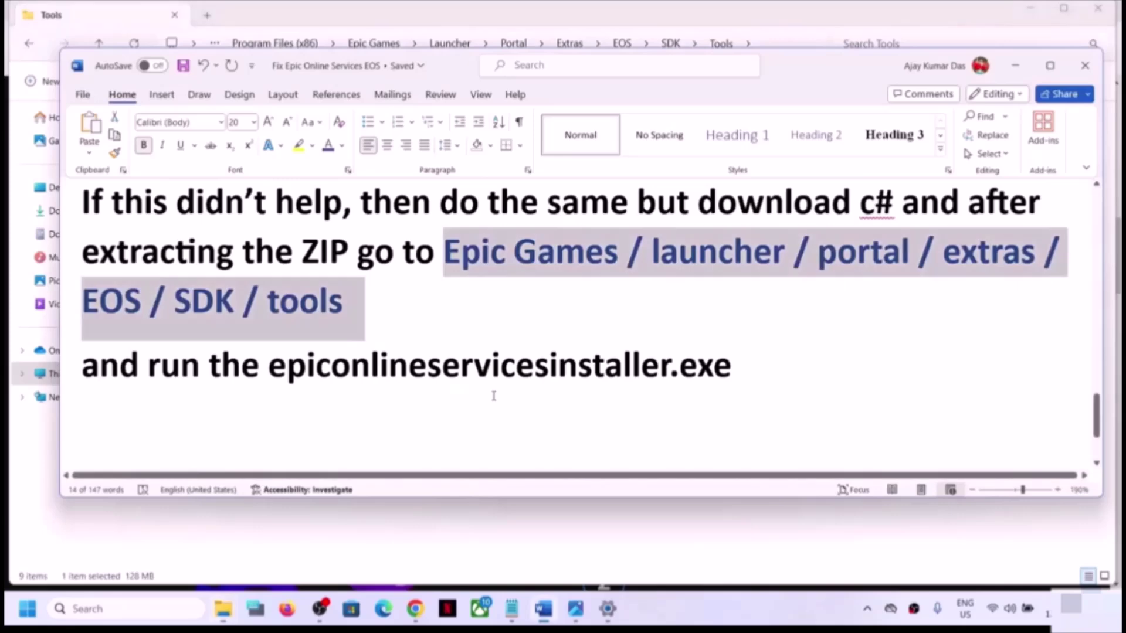
key("alt+Tab")
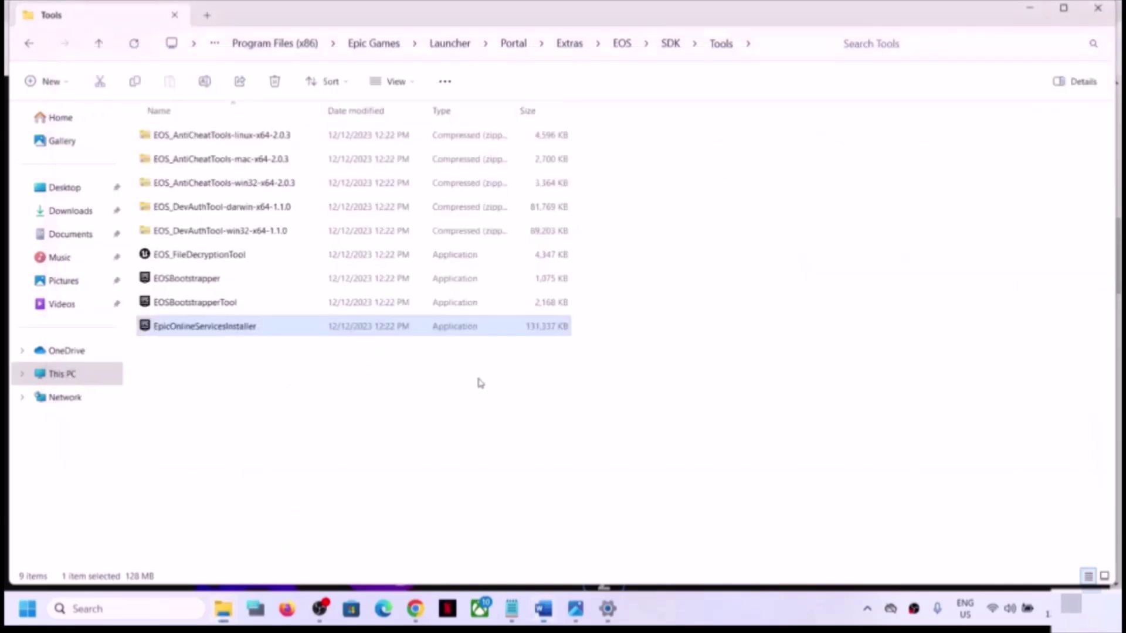
double_click(220, 335)
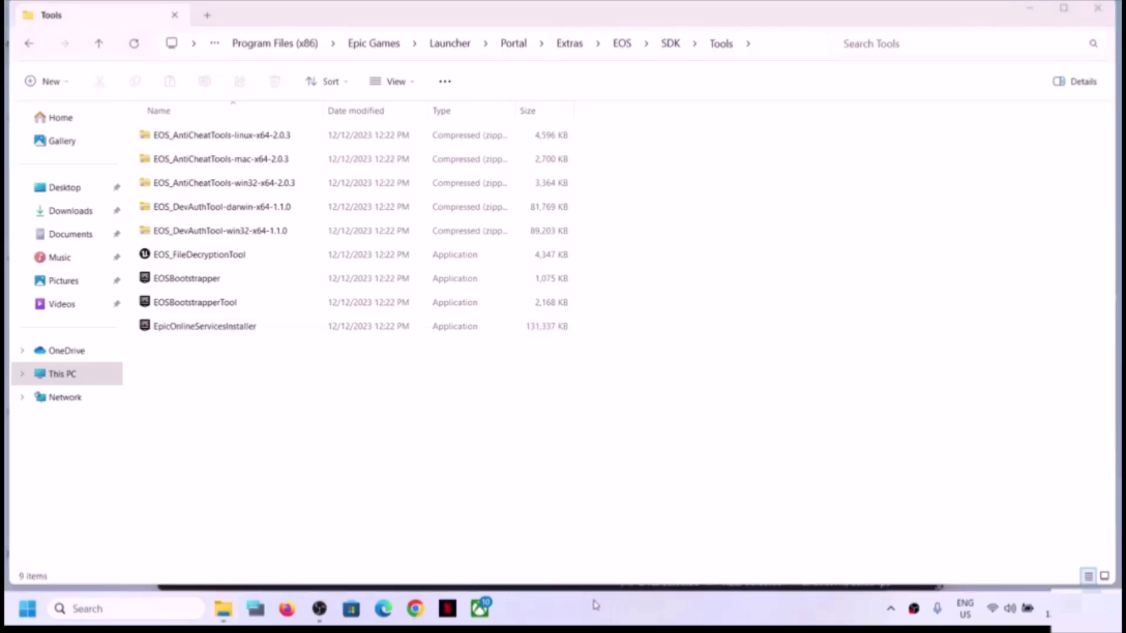
right_click(183, 329)
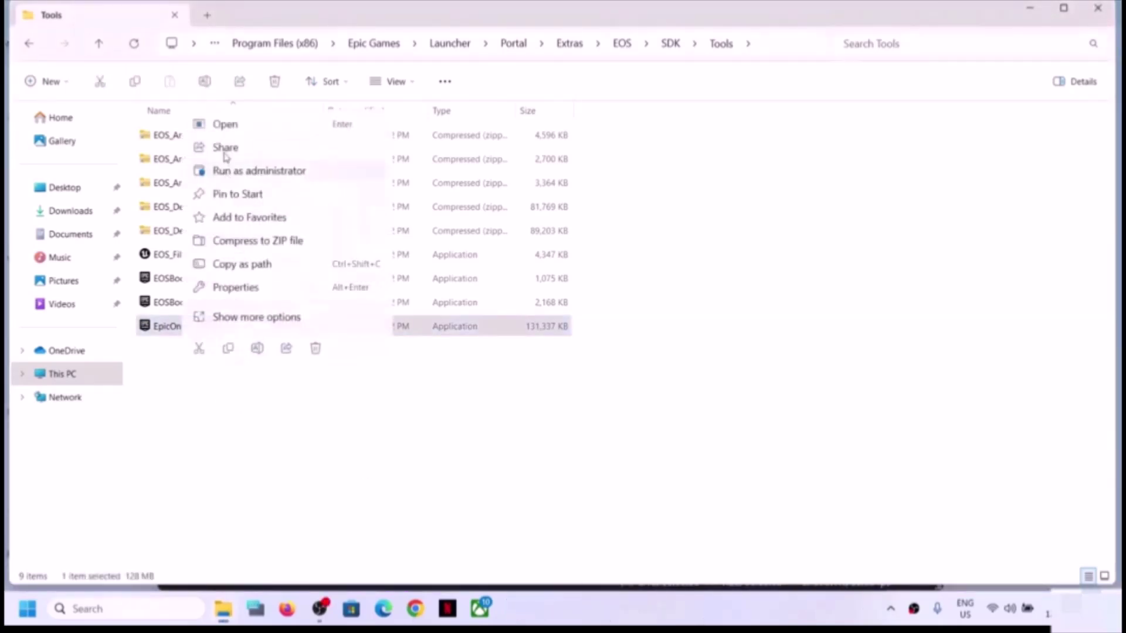
left_click(229, 174)
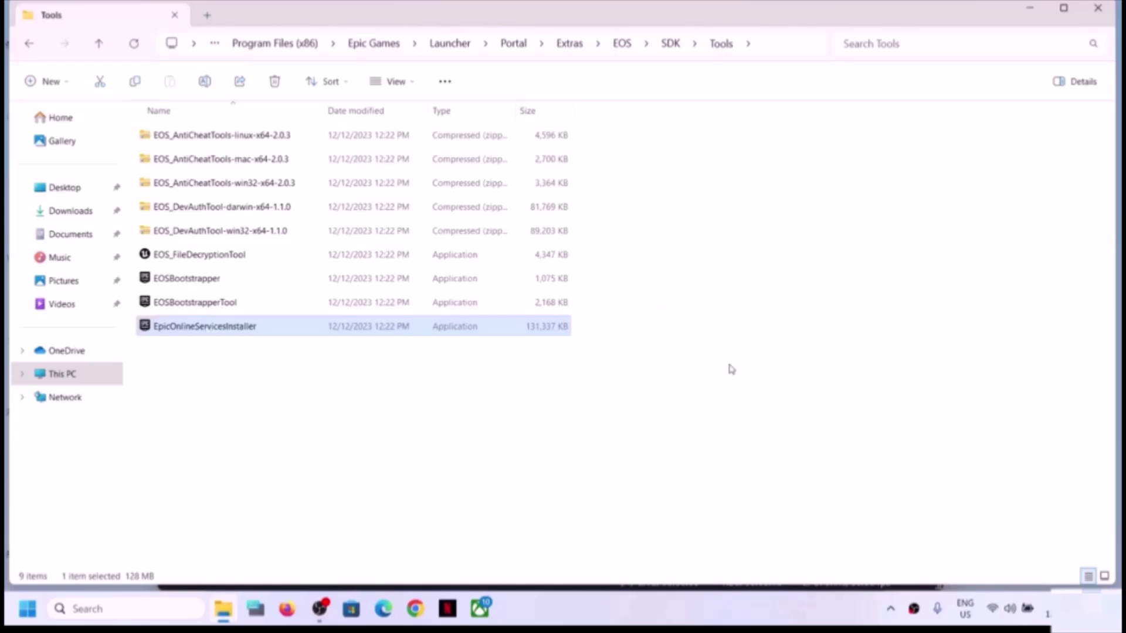
- Open the Start menu's power options, close them without restarting, and reselect the installer
key("super")
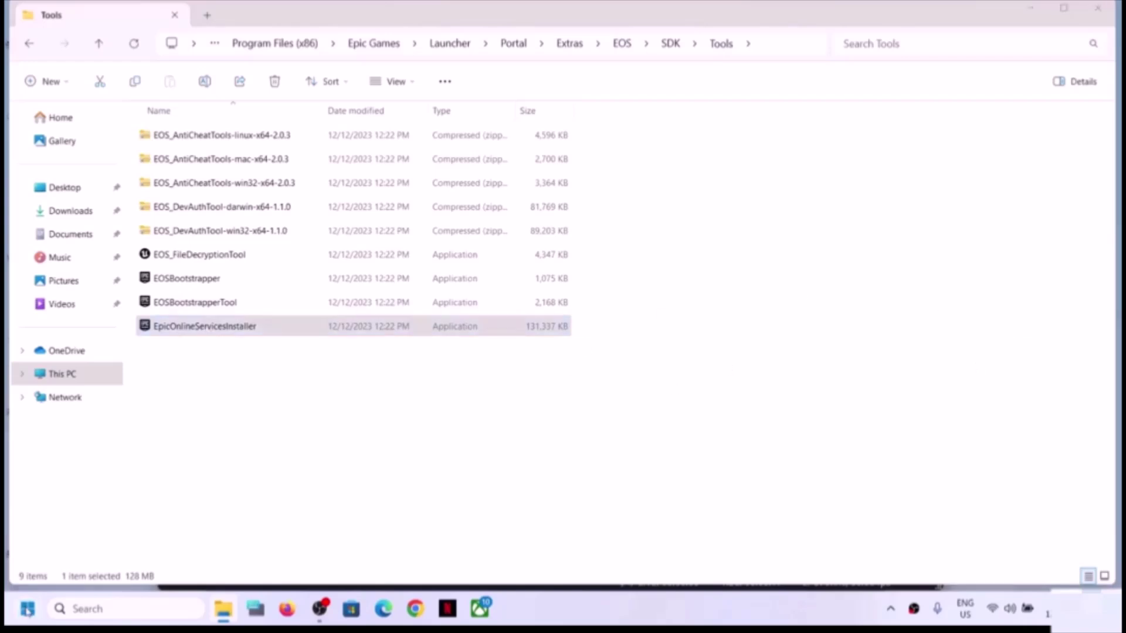
left_click(428, 560)
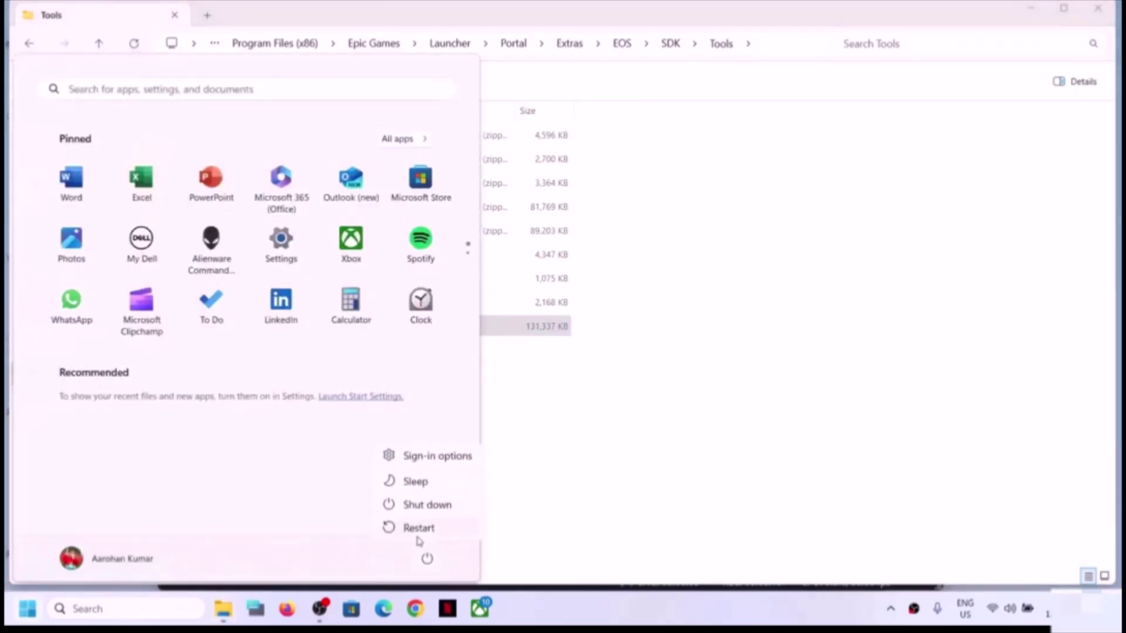
left_click(759, 434)
left_click(772, 405)
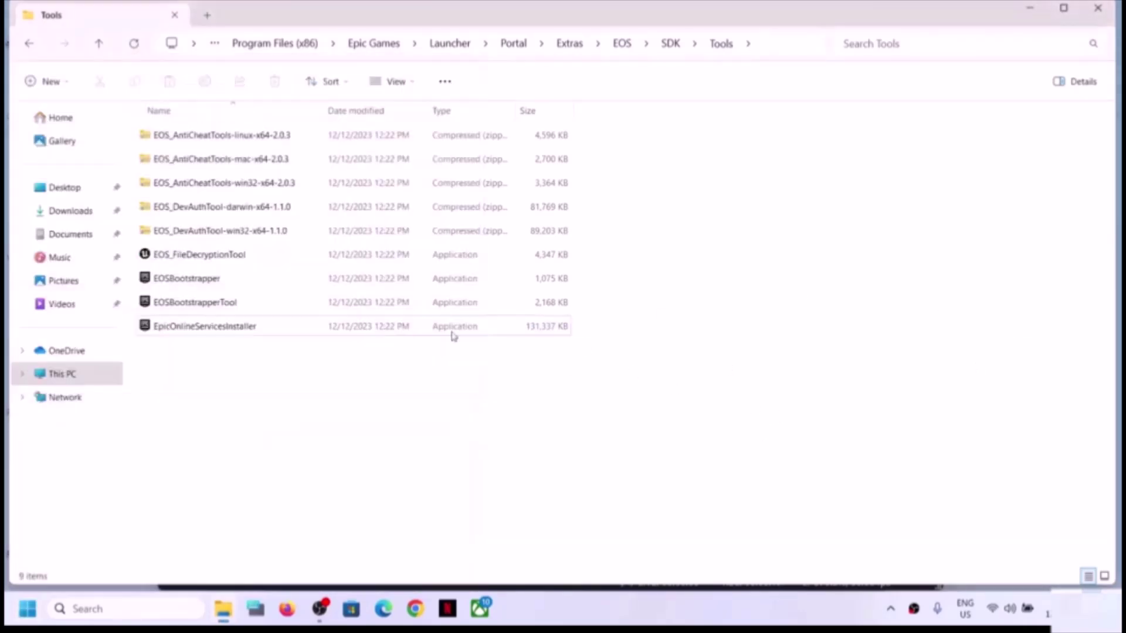
left_click(200, 328)
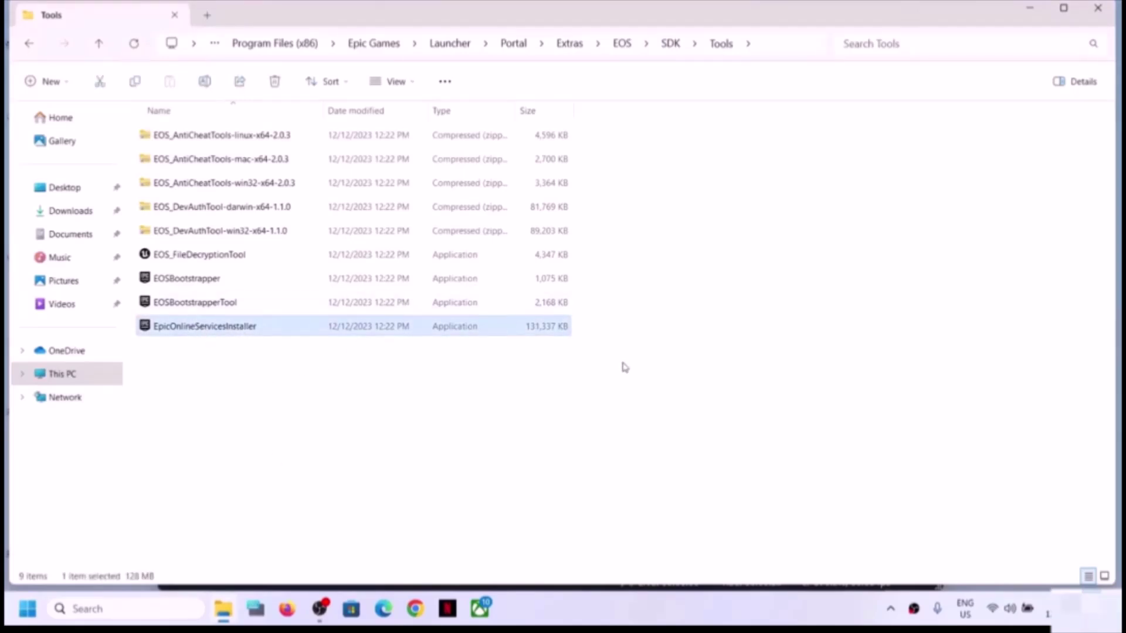
- Search Start for 'epic' twice to find Epic Games Launcher, then open the Win+X quick link menu
left_click(145, 616)
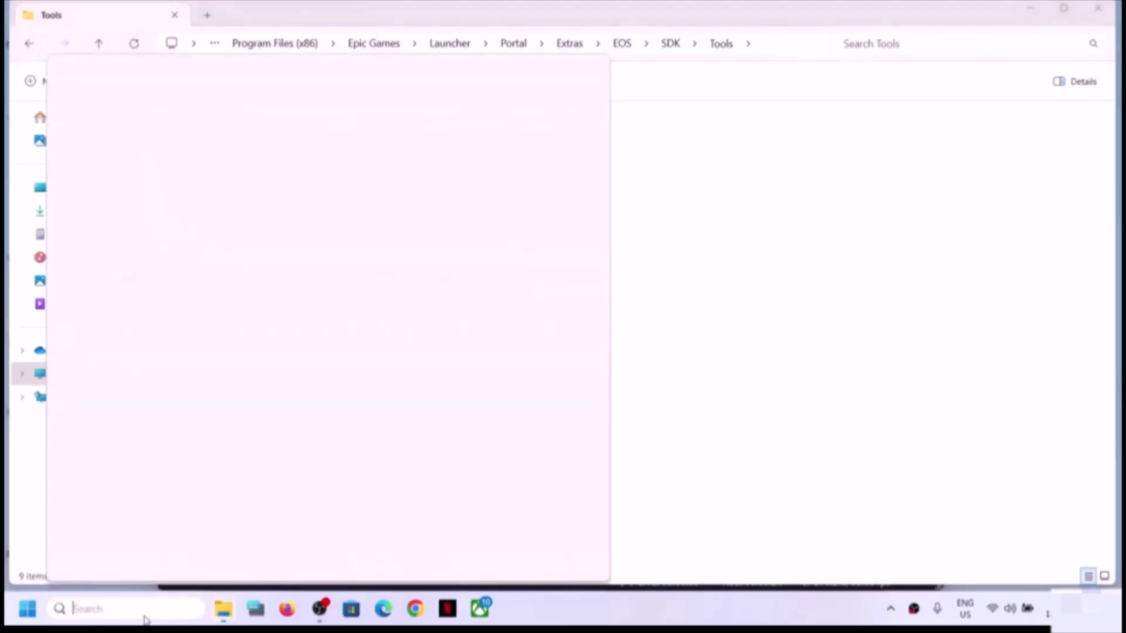
type("epic")
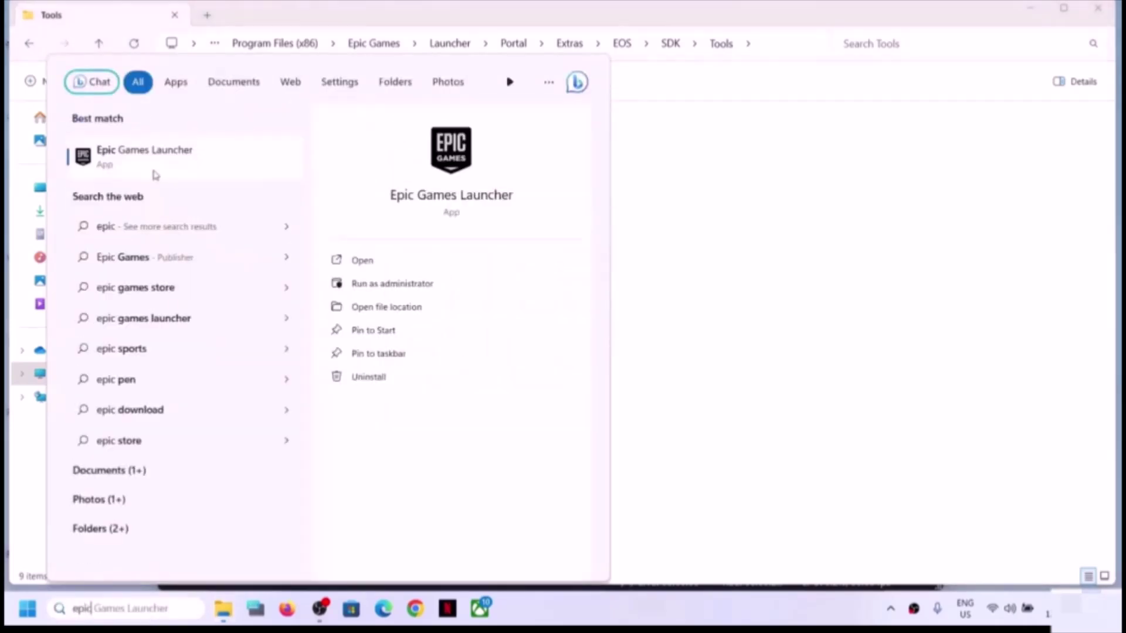
key("Escape")
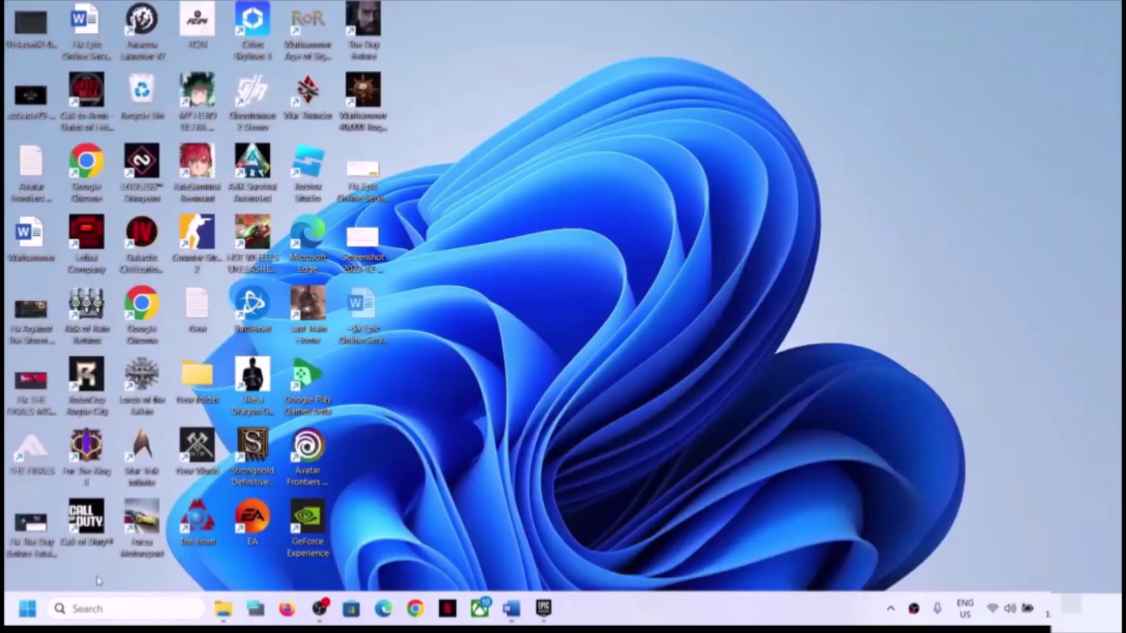
left_click(112, 618)
type("epic")
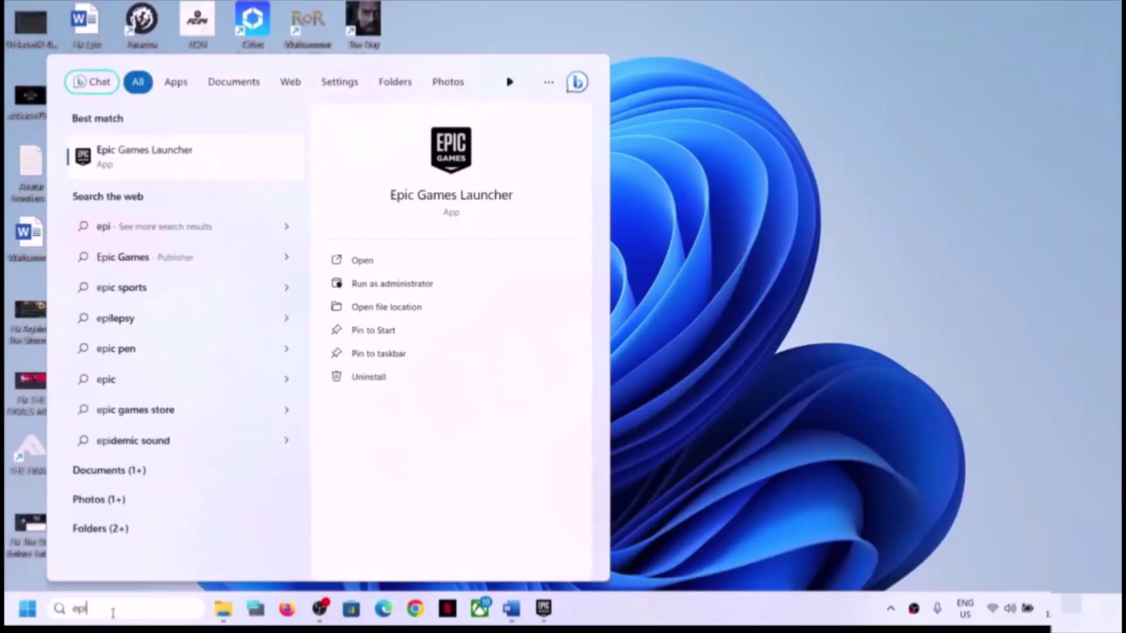
left_click(780, 368)
right_click(697, 610)
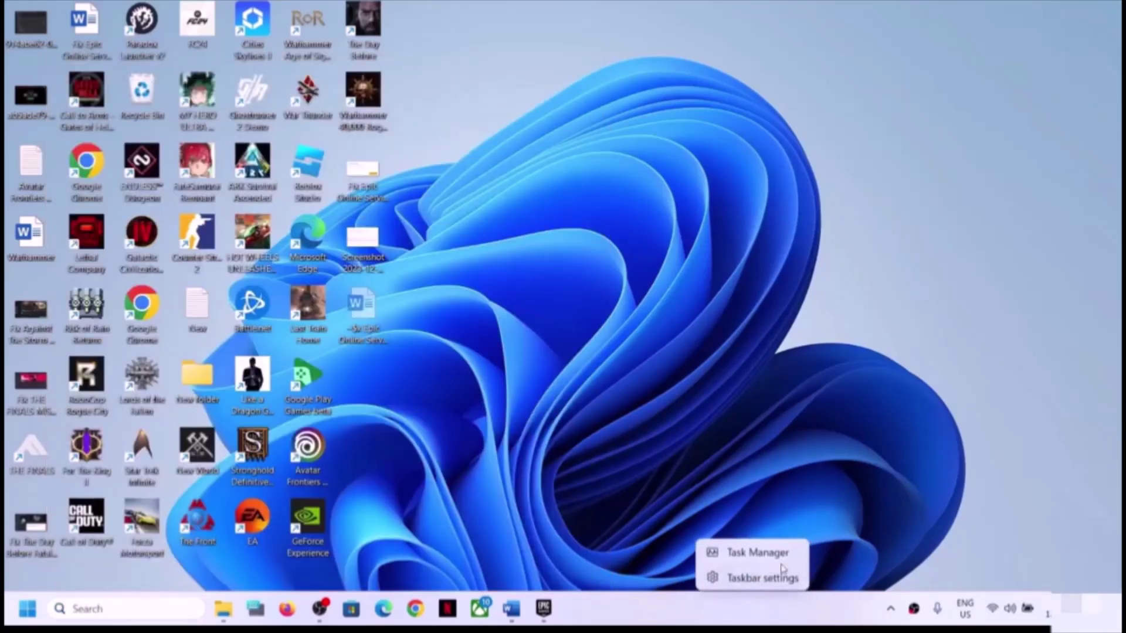
right_click(27, 609)
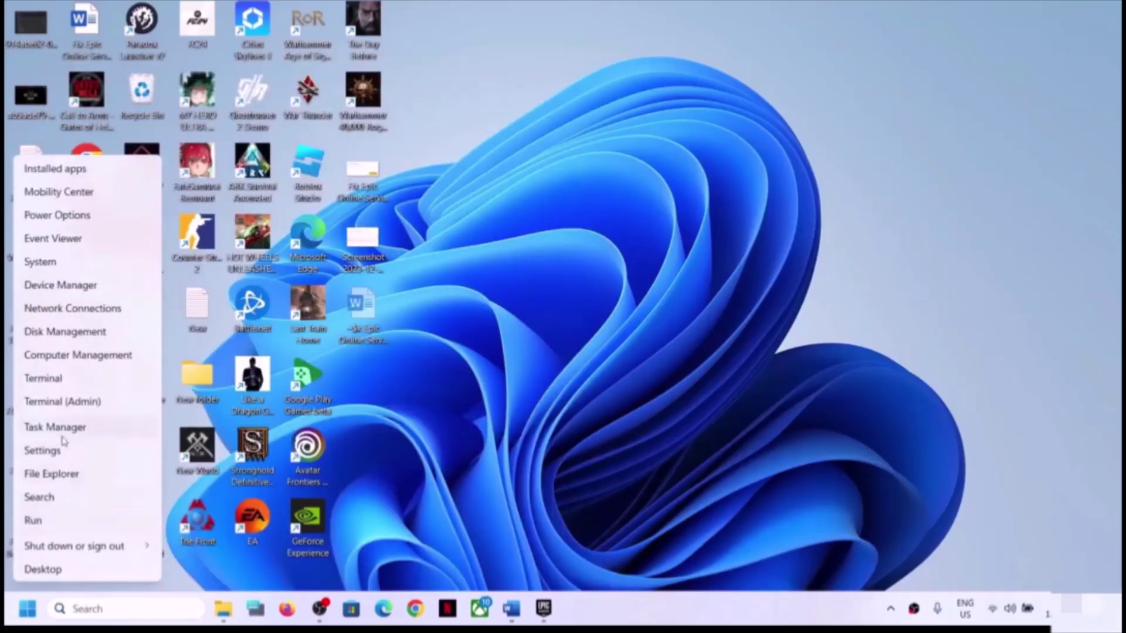
- End the EpicGamesLauncher process in Task Manager, then close Task Manager
left_click(63, 434)
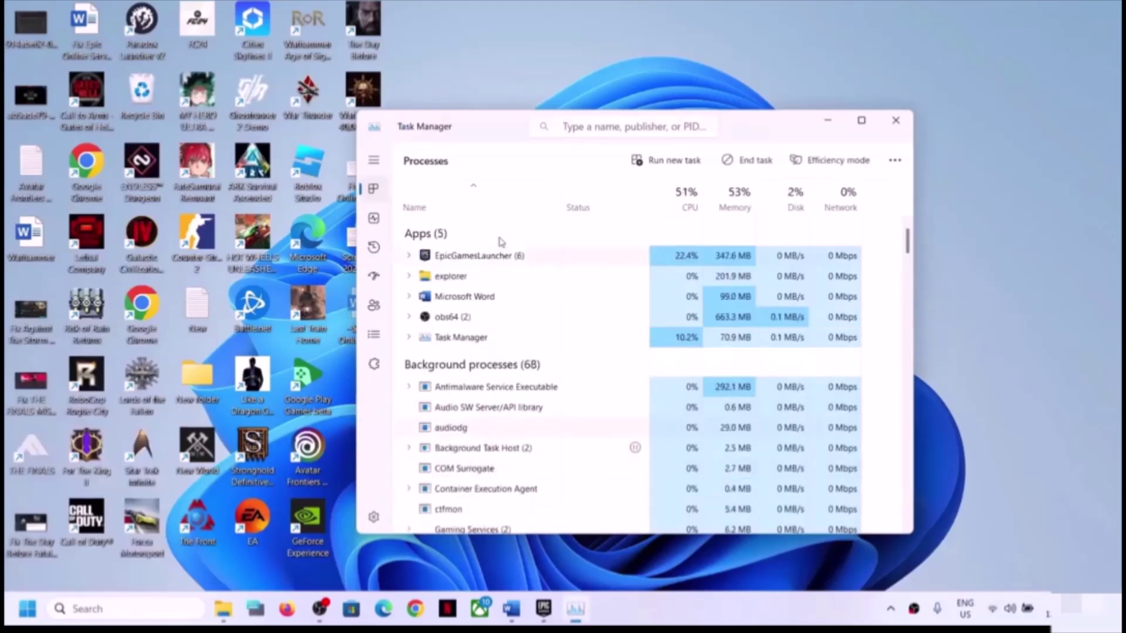
right_click(479, 262)
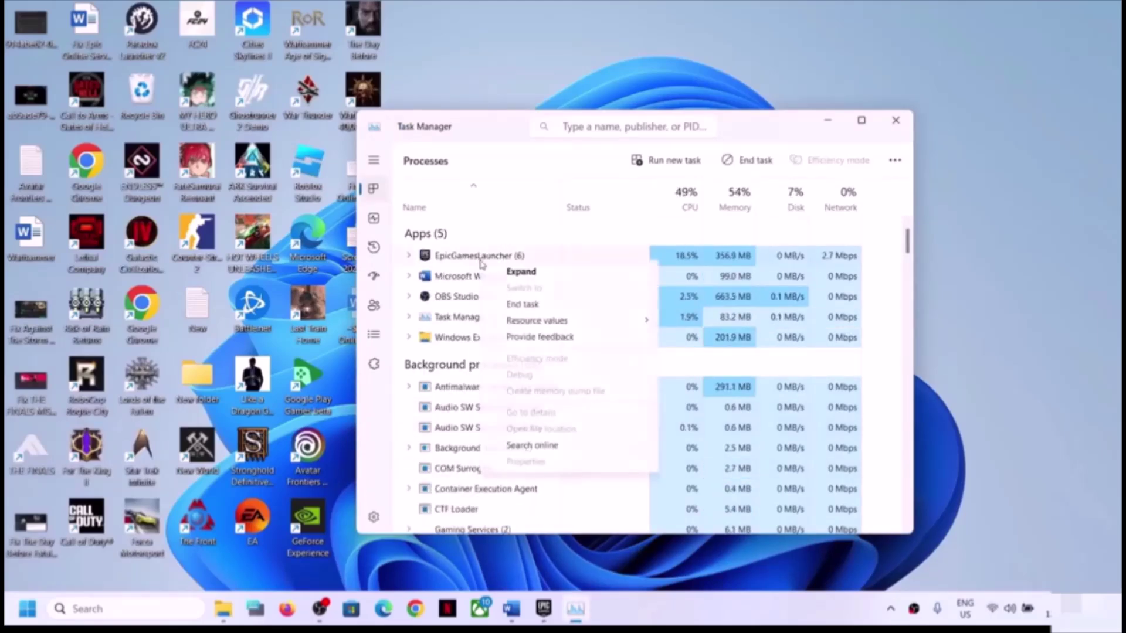
left_click(535, 302)
scroll(508, 441, "down", 2)
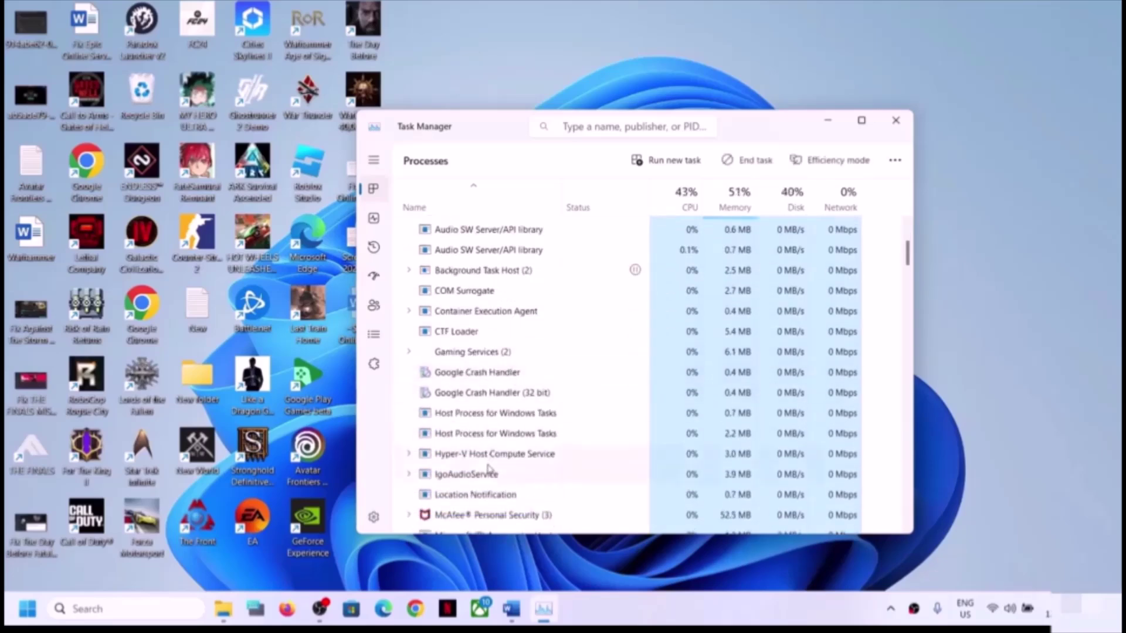
scroll(489, 463, "down", 2)
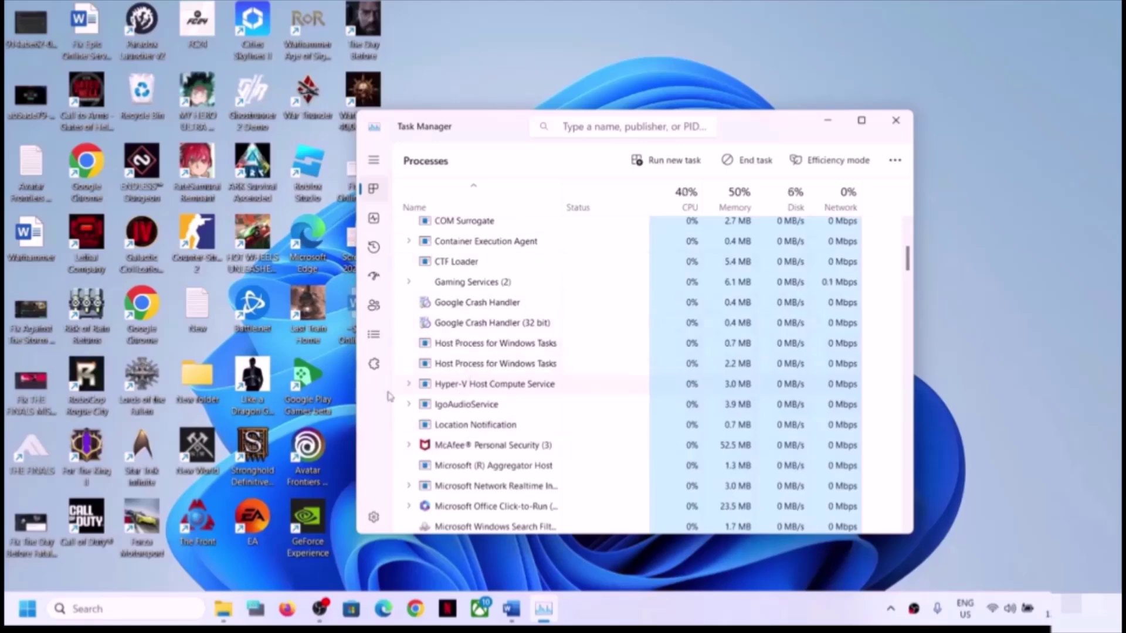
left_click(895, 120)
- Relaunch Epic Games Launcher from a Start search for 'epic' and return to the Word guide
left_click(142, 615)
type("e")
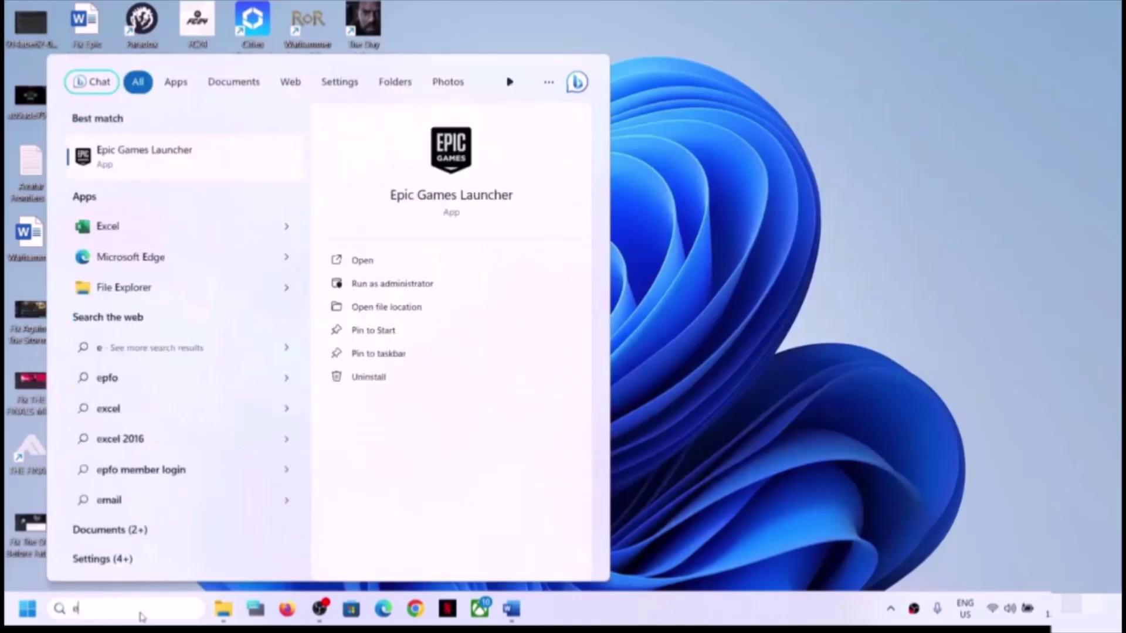
type("pic")
left_click(150, 158)
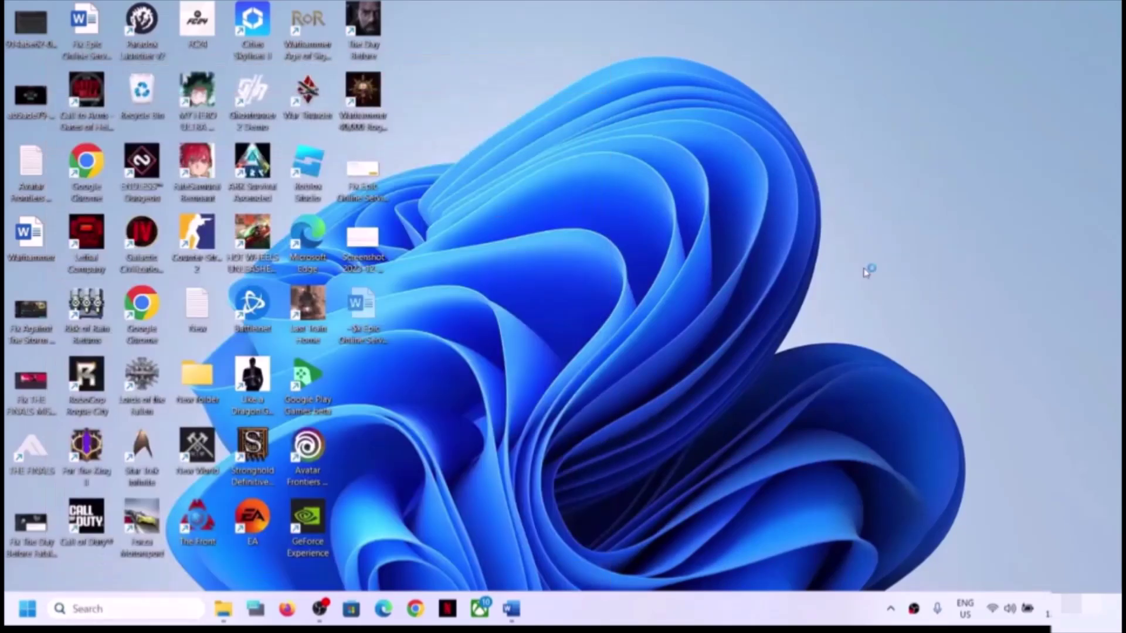
left_click(511, 610)
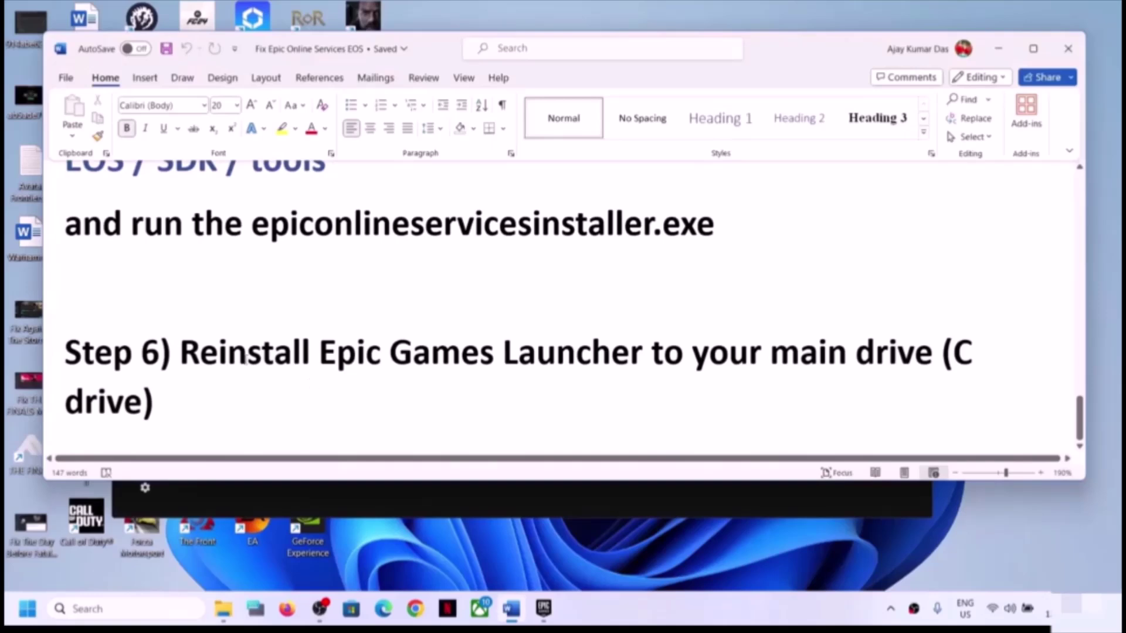
left_click_drag(179, 353, 878, 351)
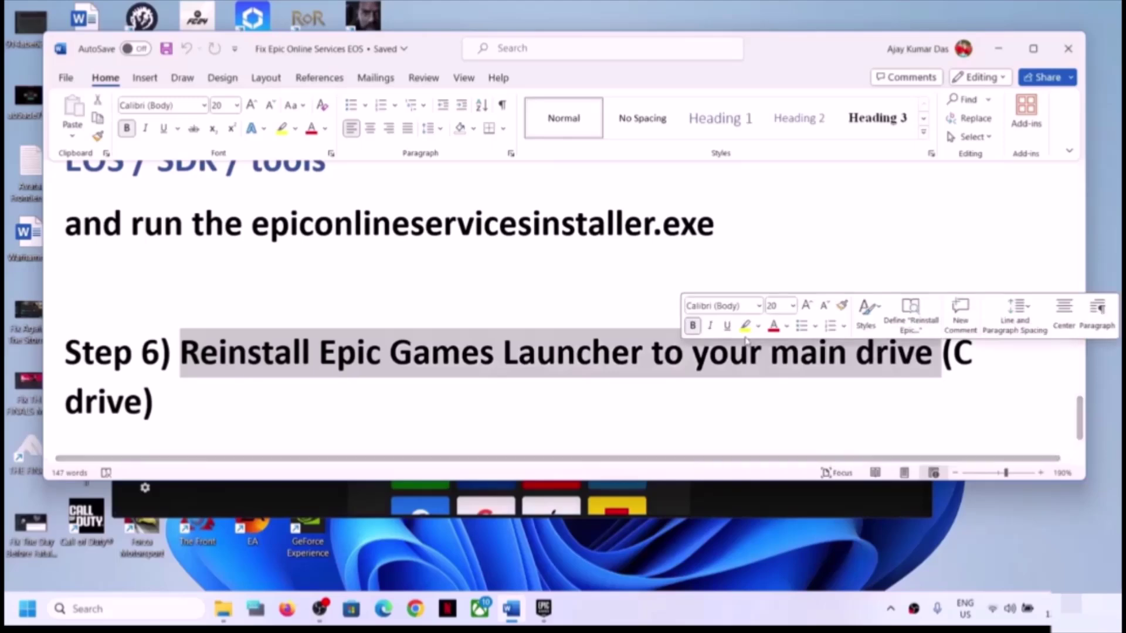
left_click(142, 610)
type("epi")
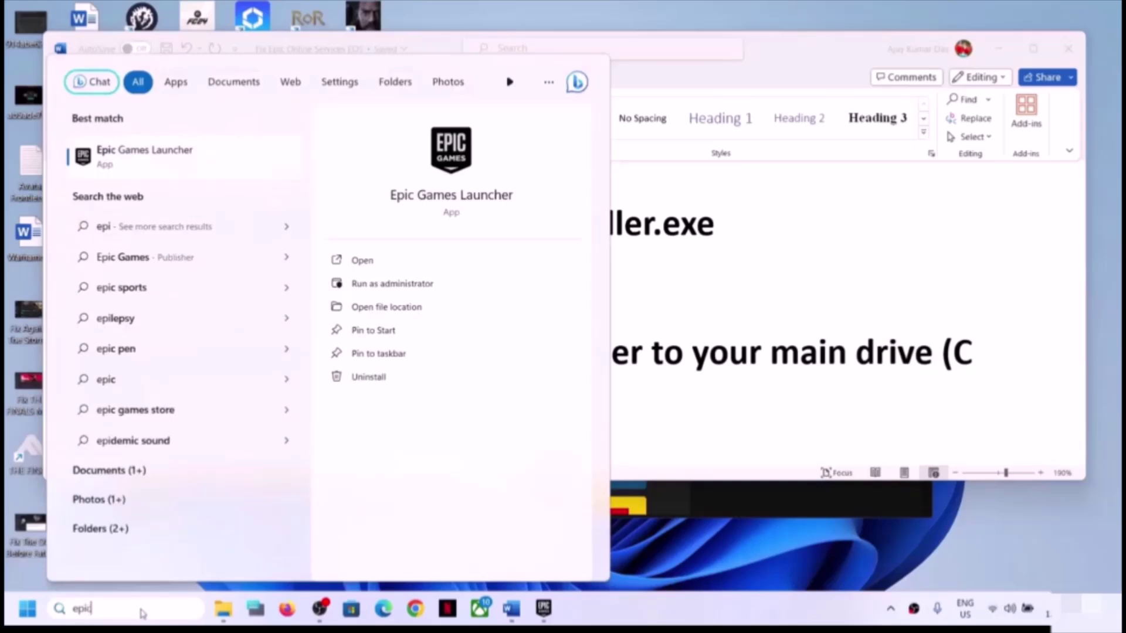
type("c")
right_click(154, 161)
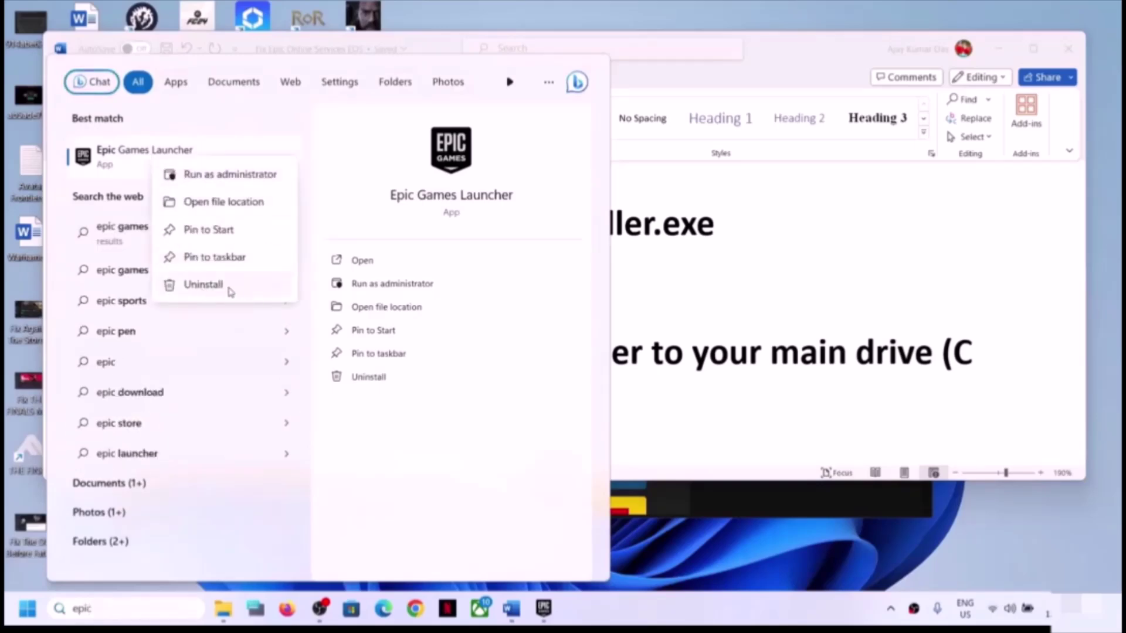
left_click(20, 615)
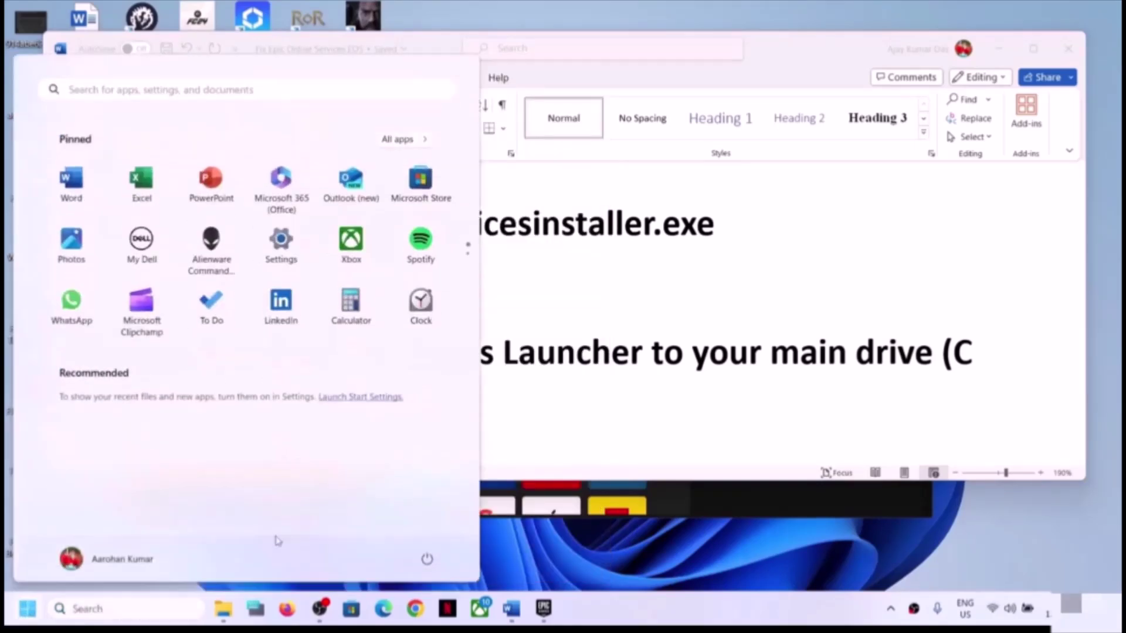
left_click(427, 558)
left_click(788, 433)
left_click(690, 395)
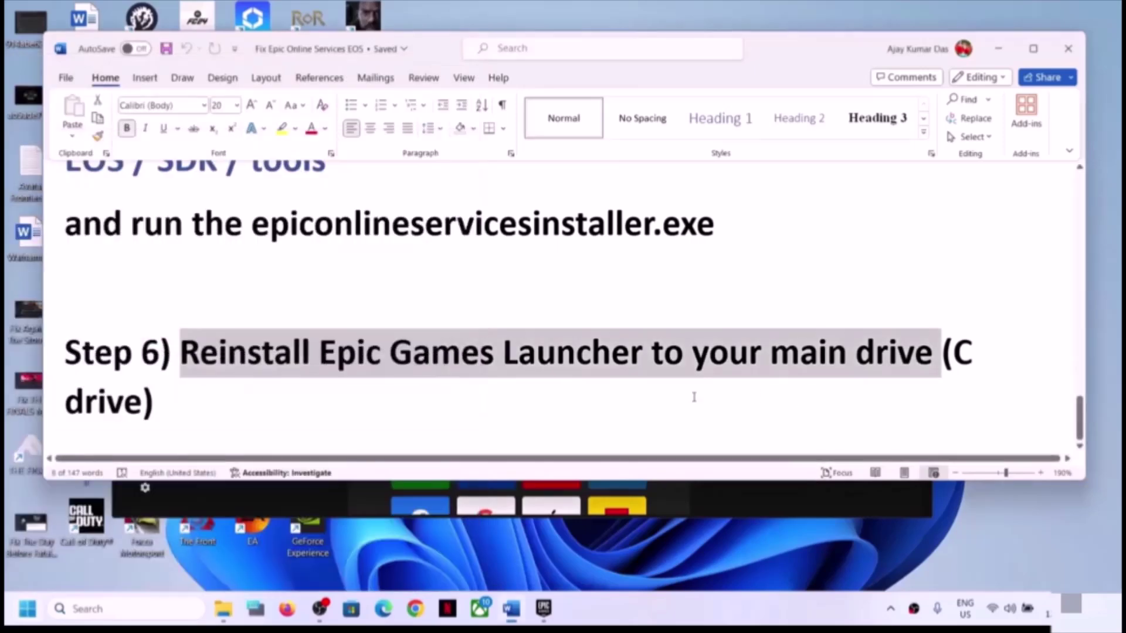
left_click_drag(308, 365, 762, 327)
left_click(799, 351)
left_click_drag(707, 358, 991, 362)
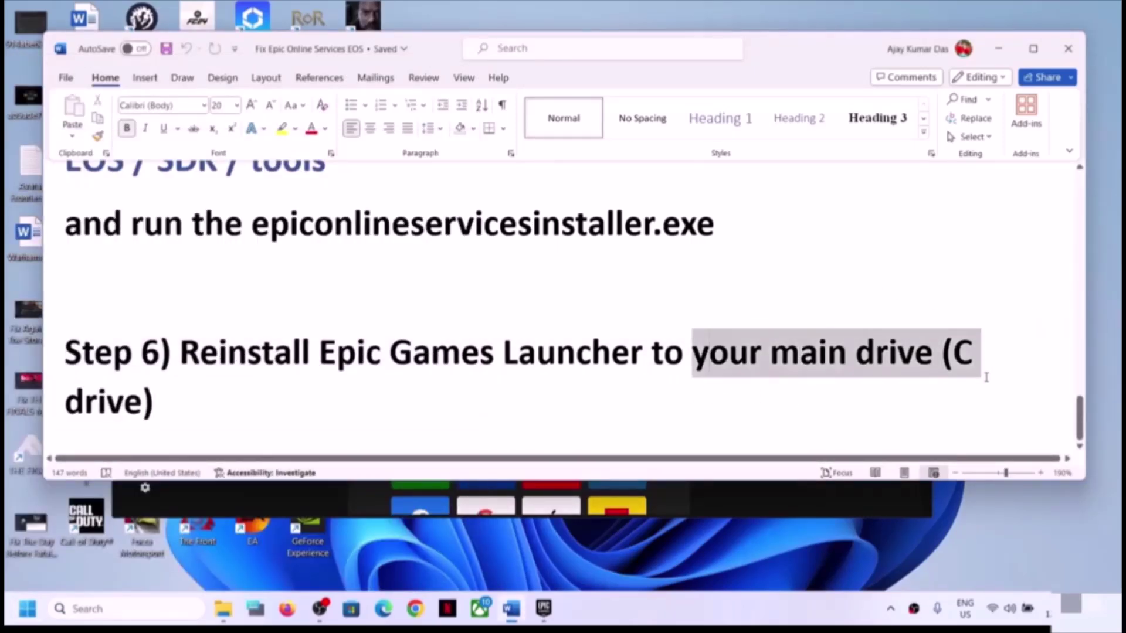
left_click(452, 397)
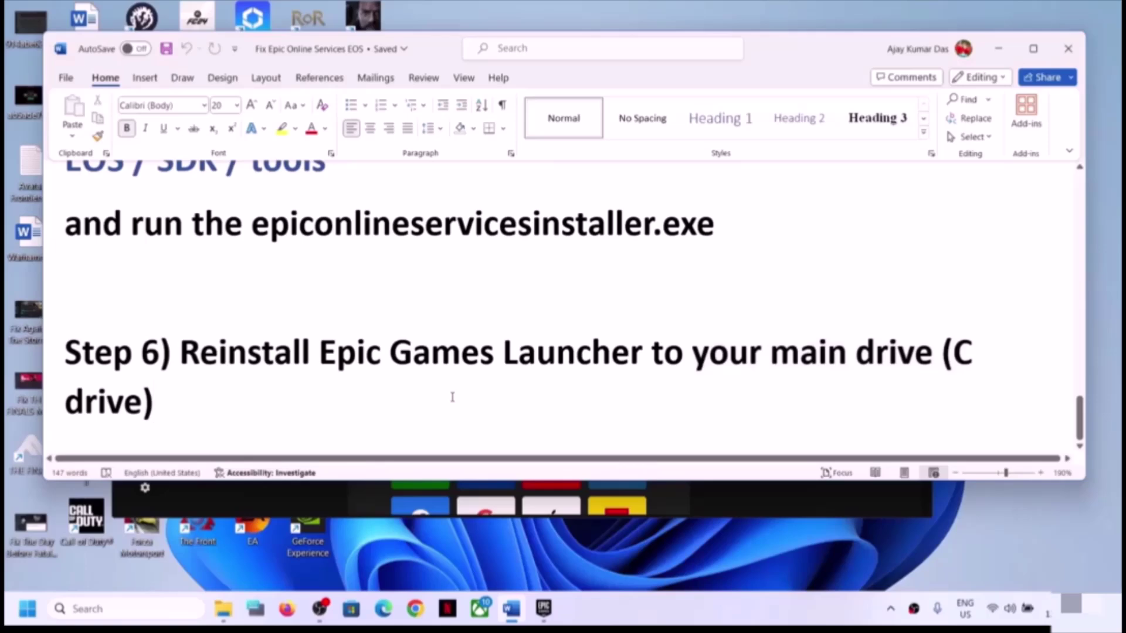